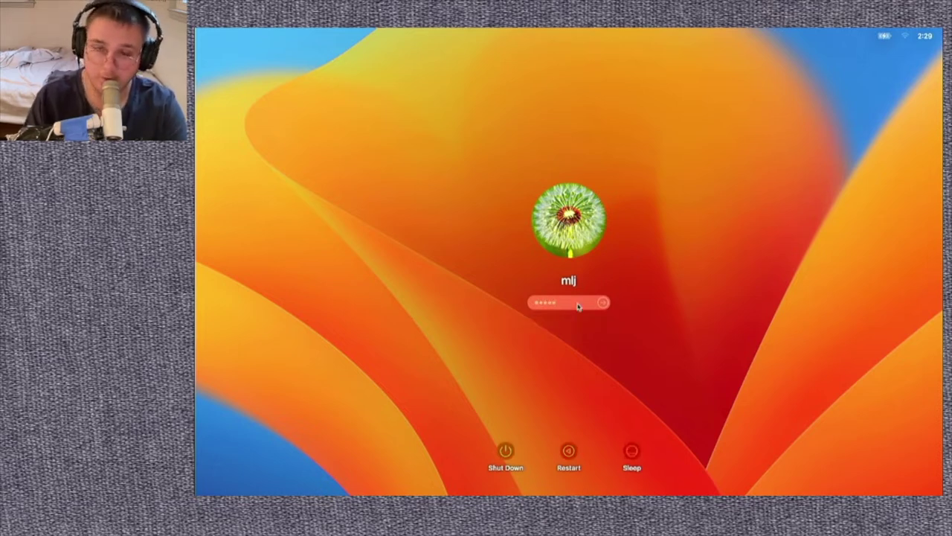
Submit the account password to log in to the desktop.
{"action": "key", "text": "Return"}
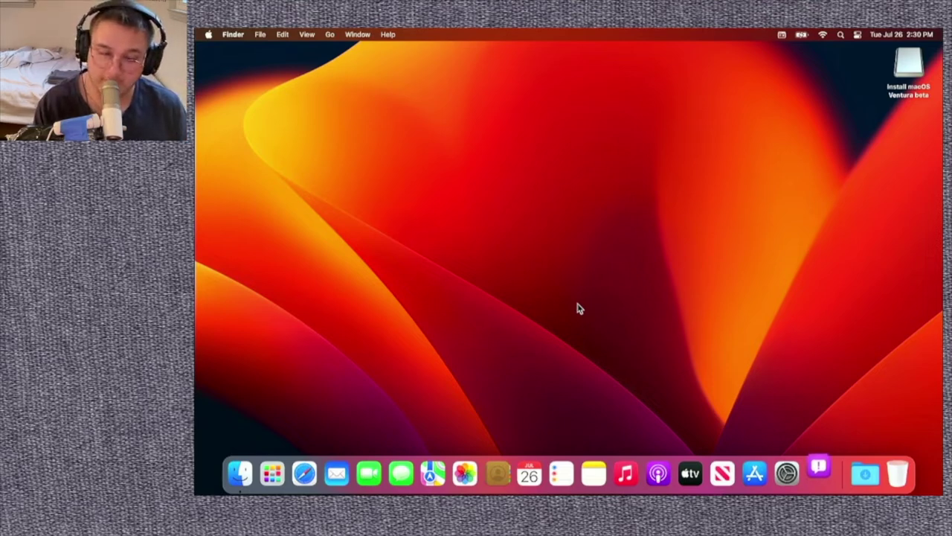
{"action": "right_click", "coordinate": [347, 272]}
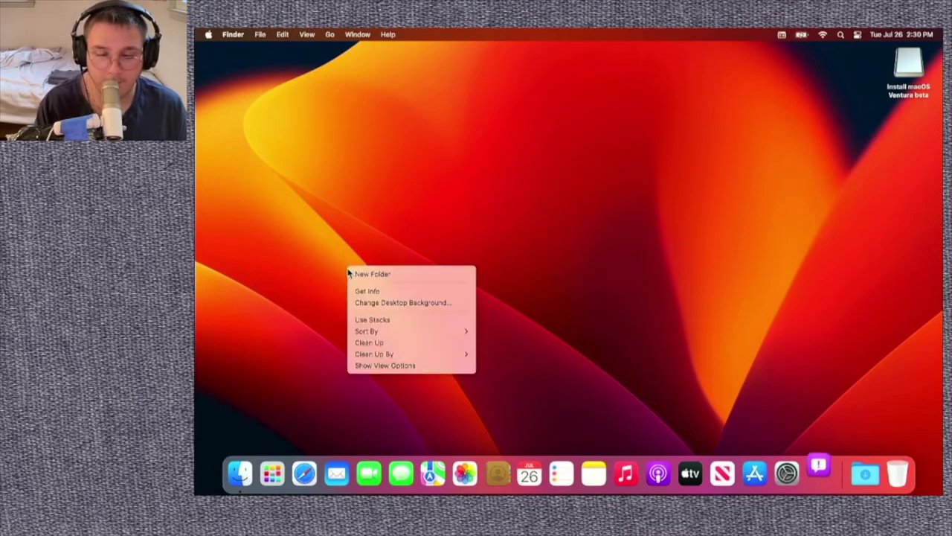
{"action": "key", "text": "Escape"}
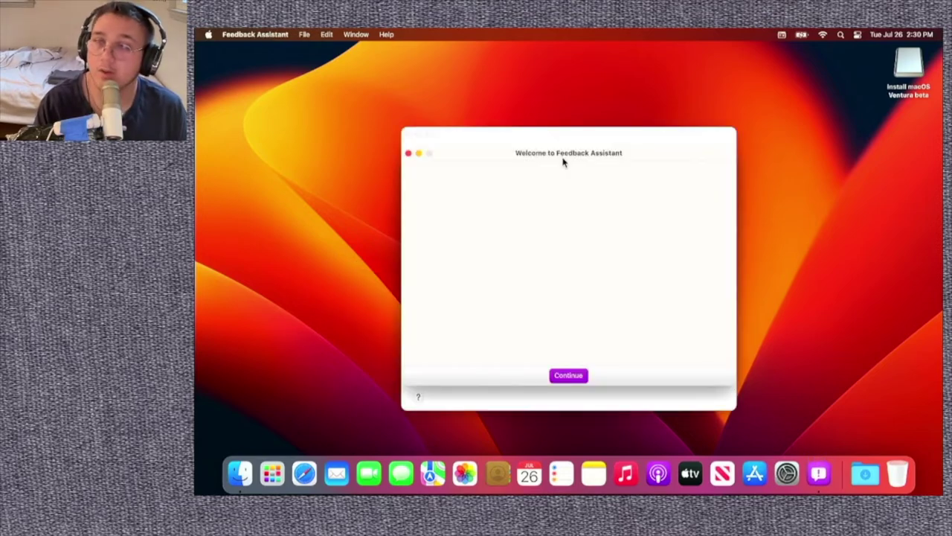
Accept the Feedback Assistant licence agreement, then quit the assistant without signing in.
{"action": "left_click", "coordinate": [570, 375]}
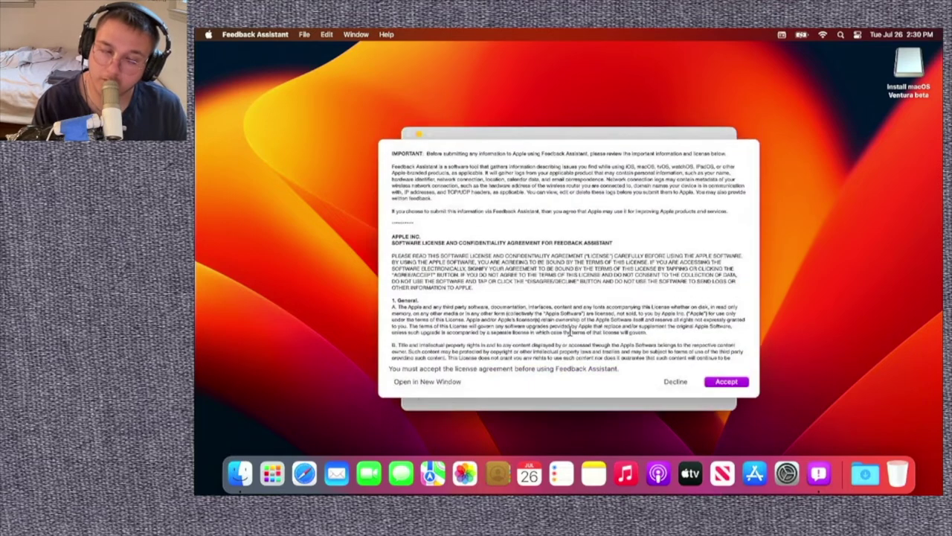
{"action": "left_click", "coordinate": [726, 381]}
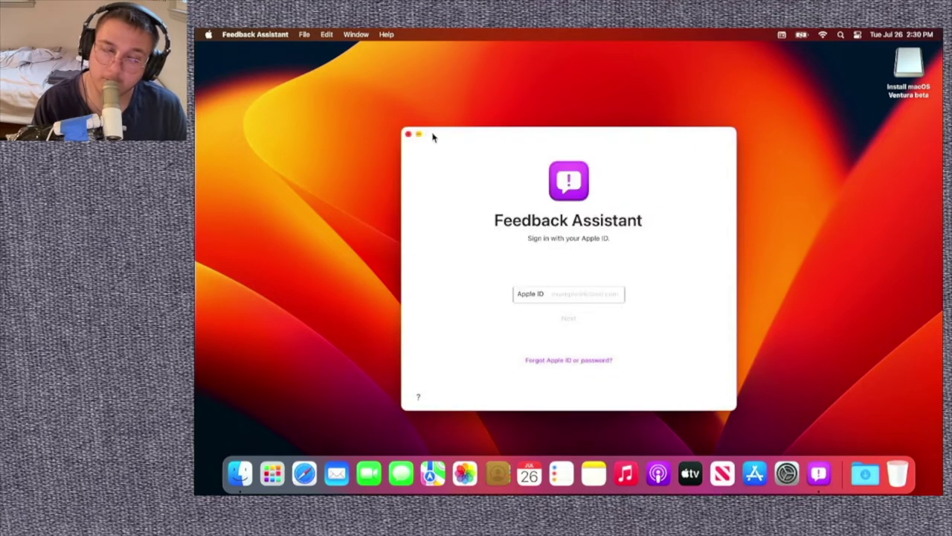
{"action": "left_click", "coordinate": [407, 135]}
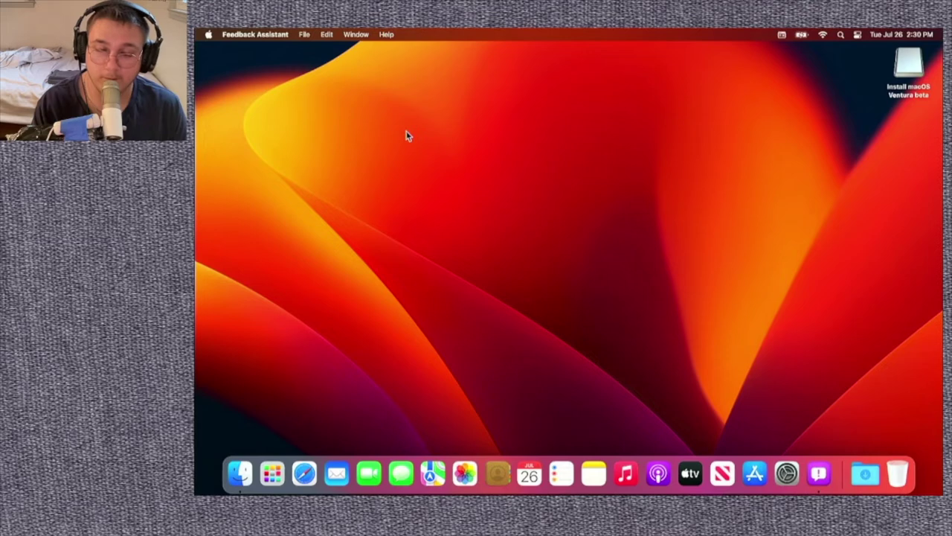
{"action": "right_click", "coordinate": [823, 473]}
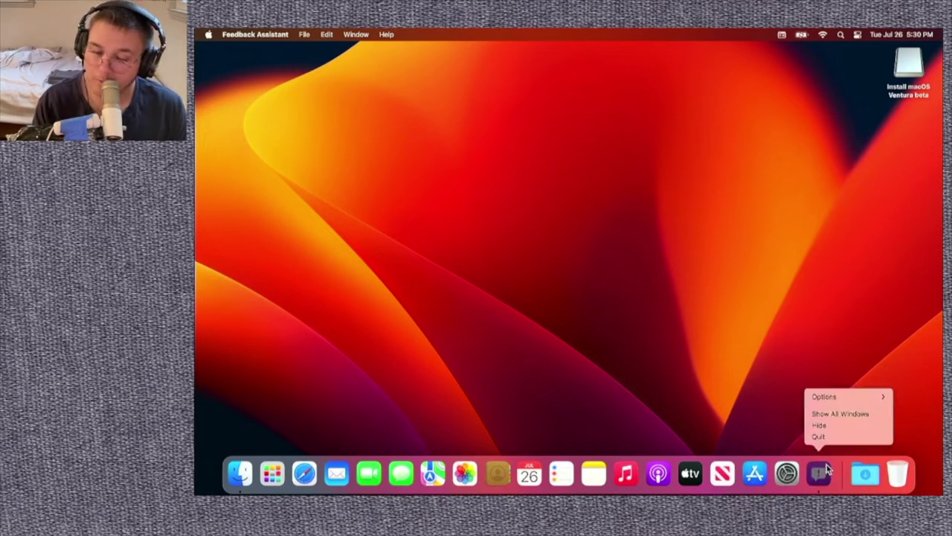
{"action": "left_click", "coordinate": [841, 442]}
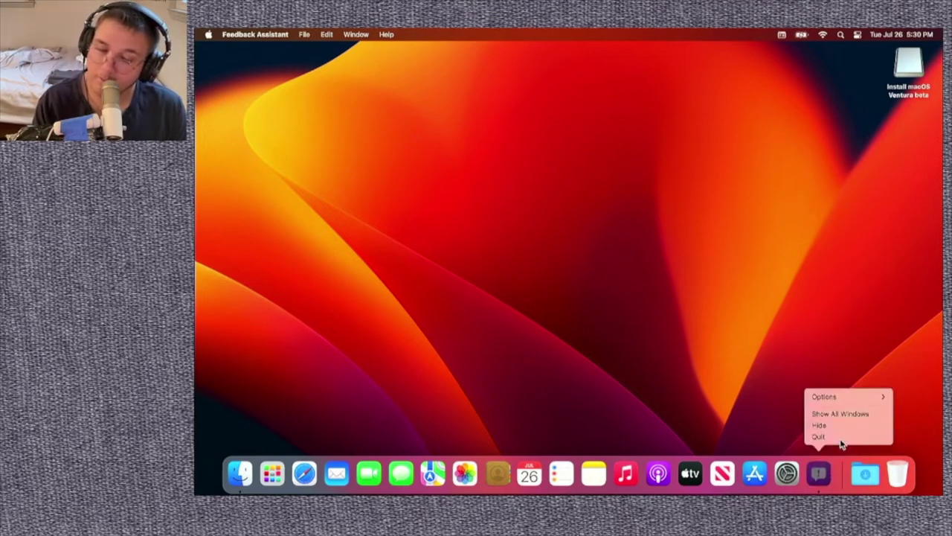
Open the Wallpaper page in System Settings and set the Ventura Graphic wallpaper to Light (Still).
{"action": "left_click", "coordinate": [787, 473]}
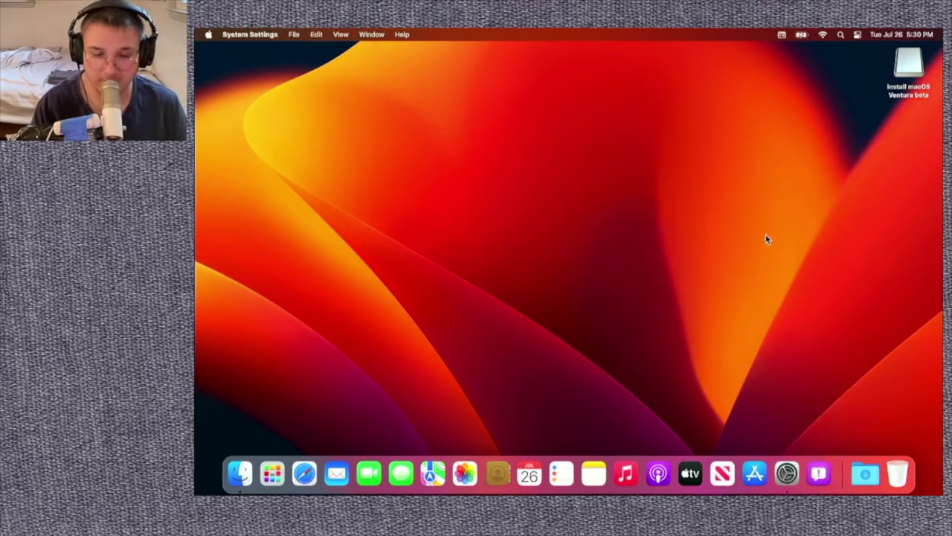
{"action": "left_click", "coordinate": [631, 145]}
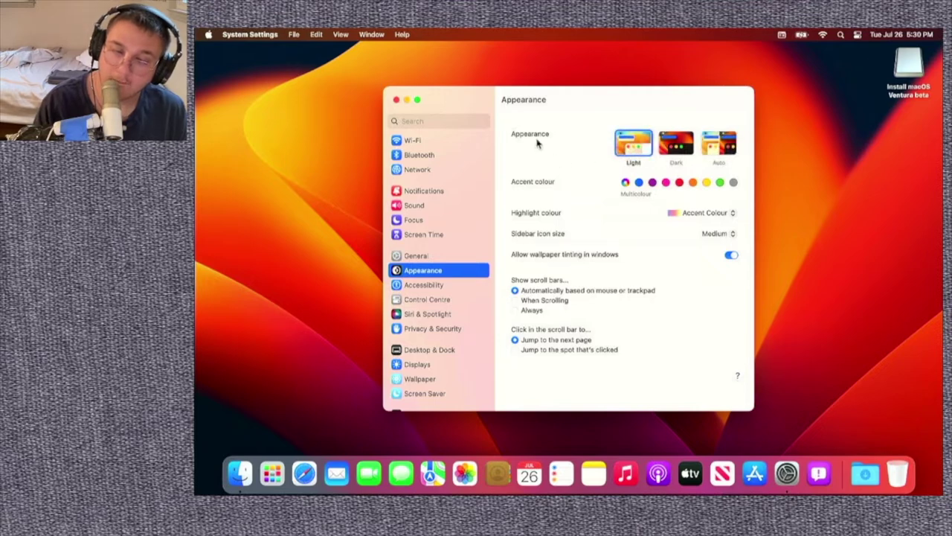
{"action": "right_click", "coordinate": [737, 75]}
{"action": "left_click", "coordinate": [737, 75]}
{"action": "right_click", "coordinate": [738, 76]}
{"action": "left_click", "coordinate": [777, 106]}
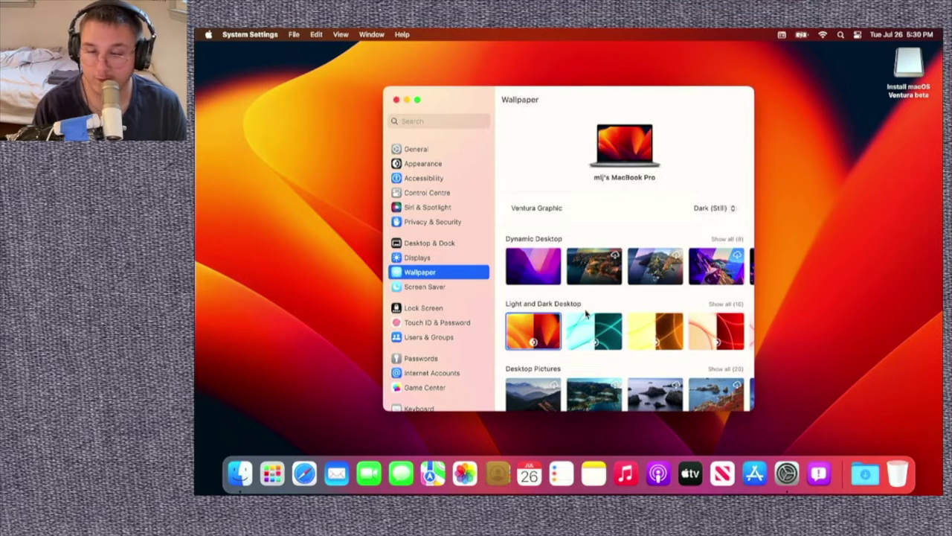
{"action": "scroll", "coordinate": [584, 313], "scroll_direction": "down", "scroll_amount": 3}
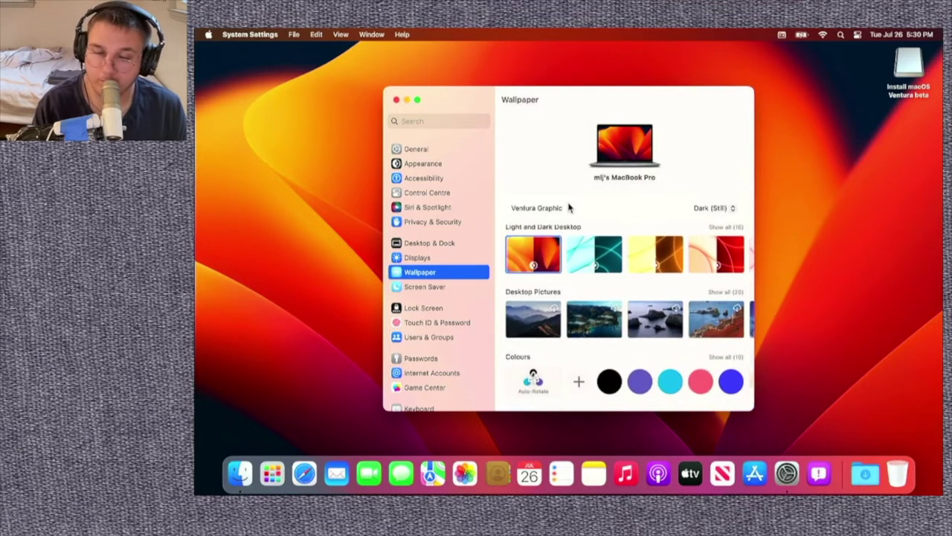
{"action": "left_click", "coordinate": [710, 210]}
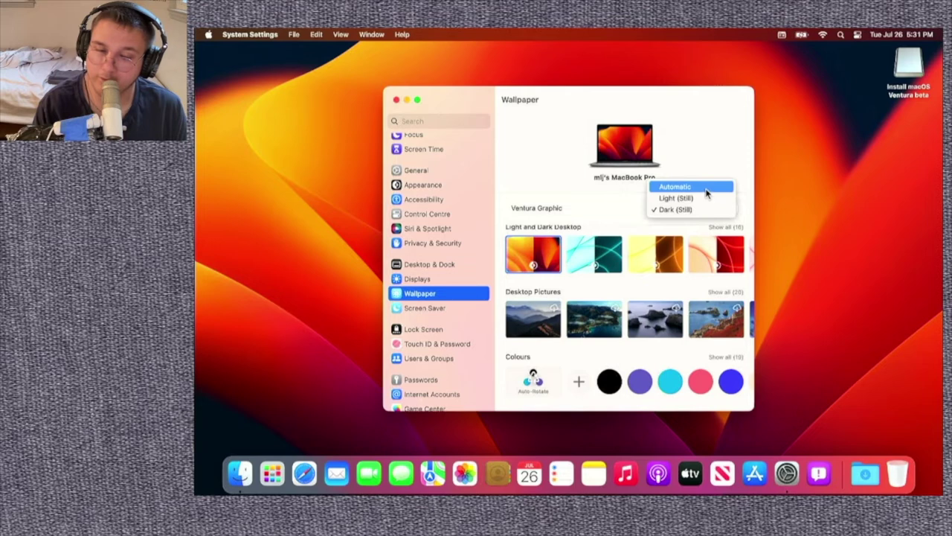
{"action": "left_click", "coordinate": [706, 200]}
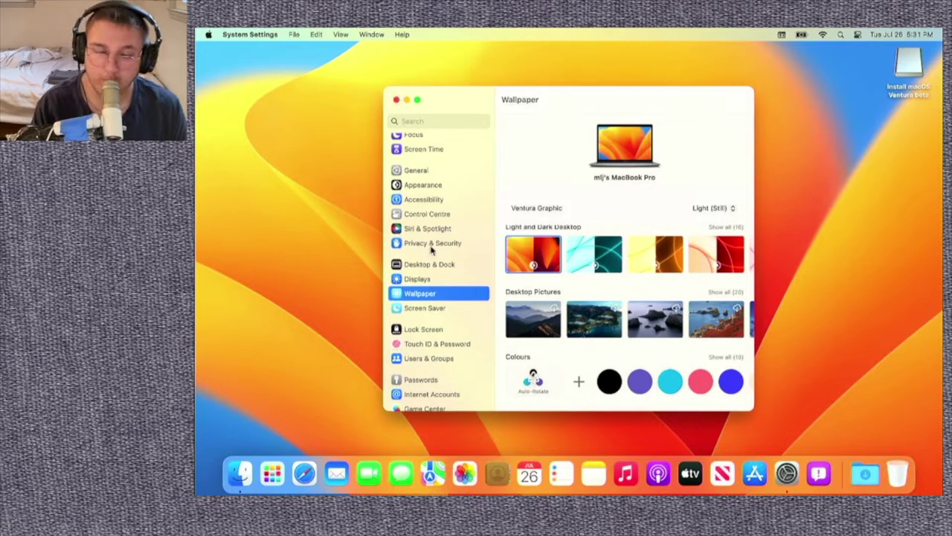
Enlarge the System Settings window and compare its sidebar categories with the older System Preferences layout.
{"action": "scroll", "coordinate": [434, 248], "scroll_direction": "down", "scroll_amount": 1}
{"action": "scroll", "coordinate": [430, 251], "scroll_direction": "up", "scroll_amount": 5}
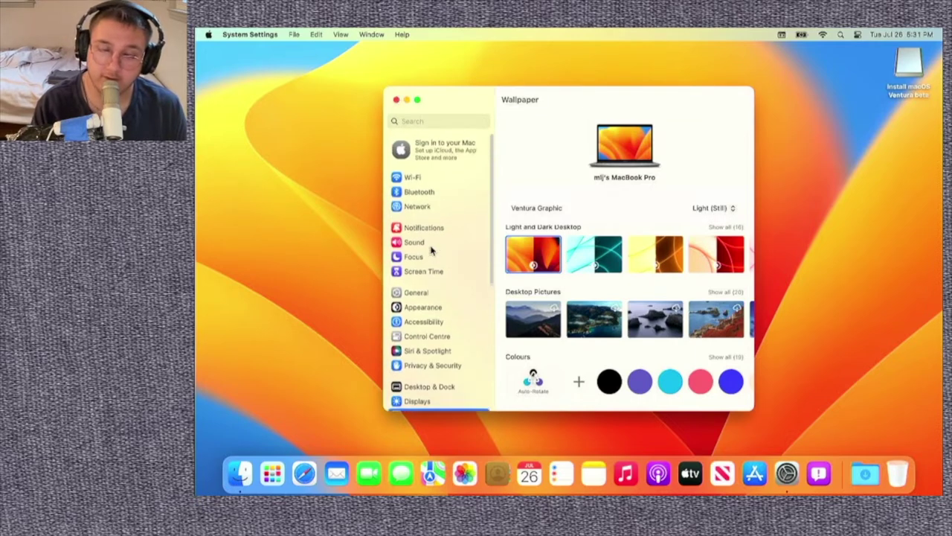
{"action": "left_click", "coordinate": [416, 99]}
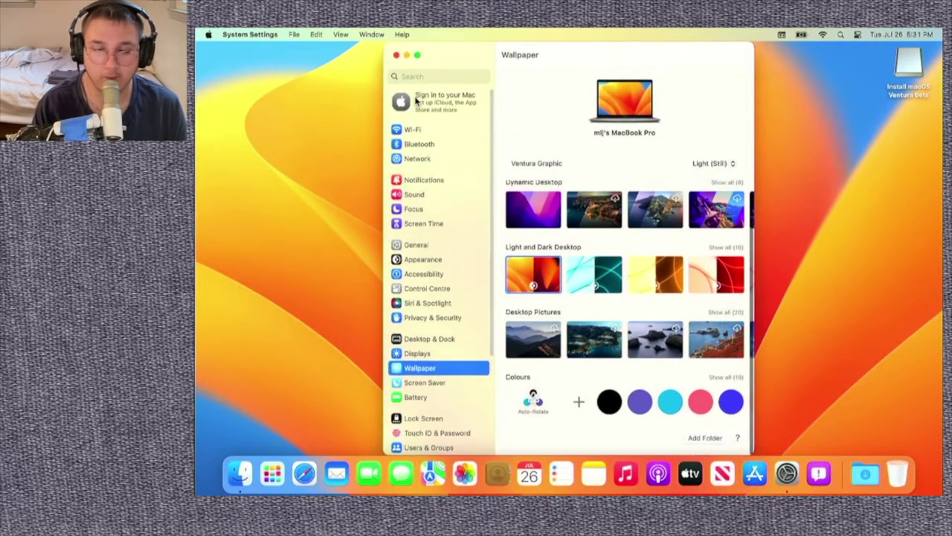
{"action": "scroll", "coordinate": [405, 383], "scroll_direction": "down", "scroll_amount": 4}
{"action": "scroll", "coordinate": [404, 378], "scroll_direction": "up", "scroll_amount": 5}
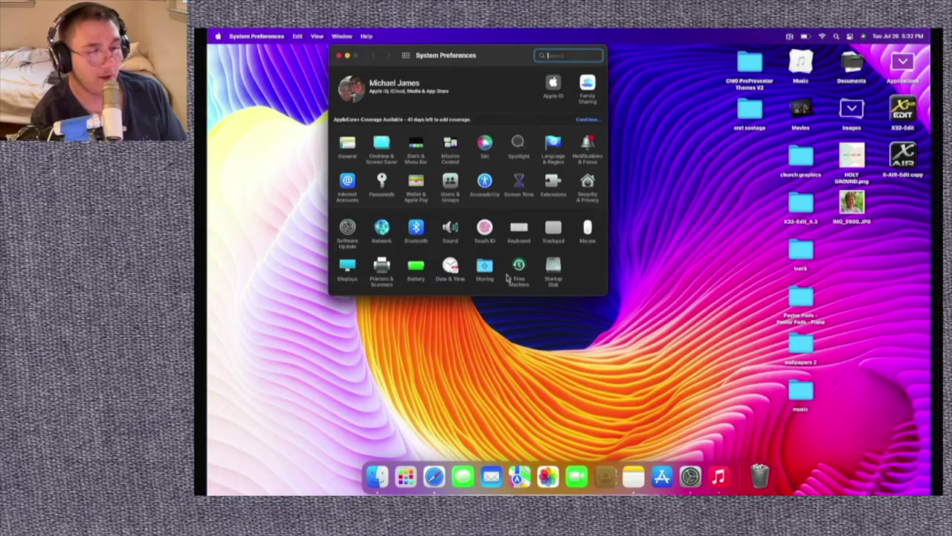
{"action": "left_click_drag", "start_coordinate": [509, 64], "coordinate": [574, 108]}
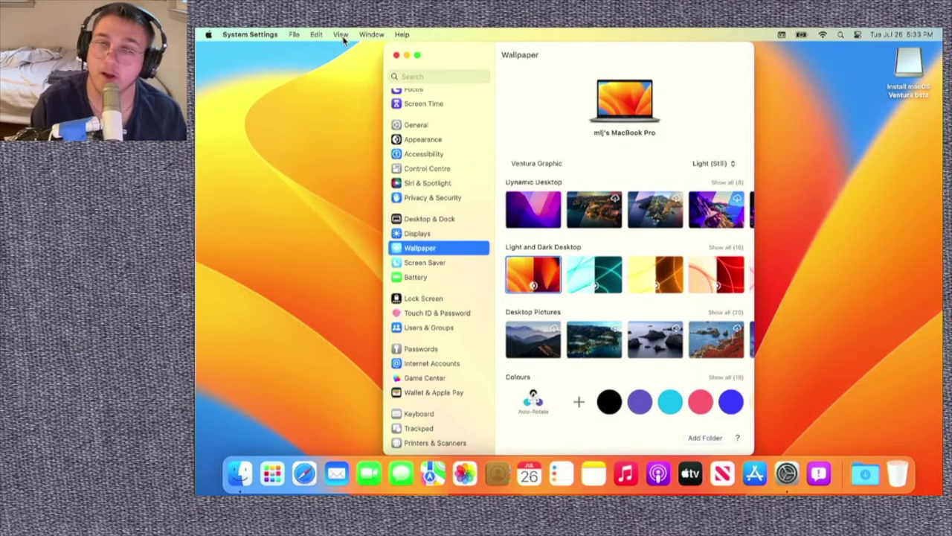
Review the Wi-Fi, Bluetooth, Network and Wallpaper pages in System Settings, and close the window.
{"action": "mouse_move", "coordinate": [436, 54]}
{"action": "left_mouse_down"}
{"action": "mouse_move", "coordinate": [427, 75]}
{"action": "mouse_move", "coordinate": [424, 58]}
{"action": "left_mouse_up"}
{"action": "scroll", "coordinate": [399, 177], "scroll_direction": "down", "scroll_amount": 1}
{"action": "scroll", "coordinate": [409, 127], "scroll_direction": "up", "scroll_amount": 5}
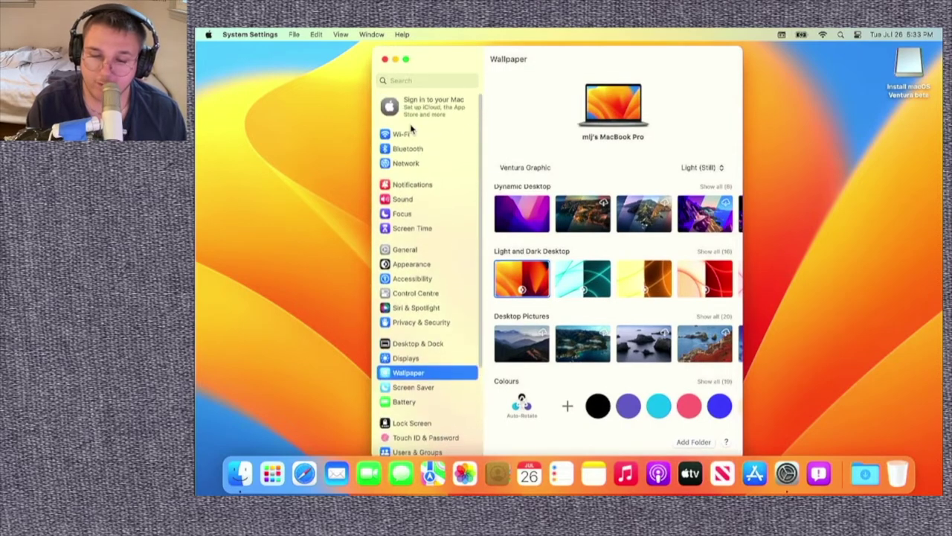
{"action": "left_click", "coordinate": [411, 134]}
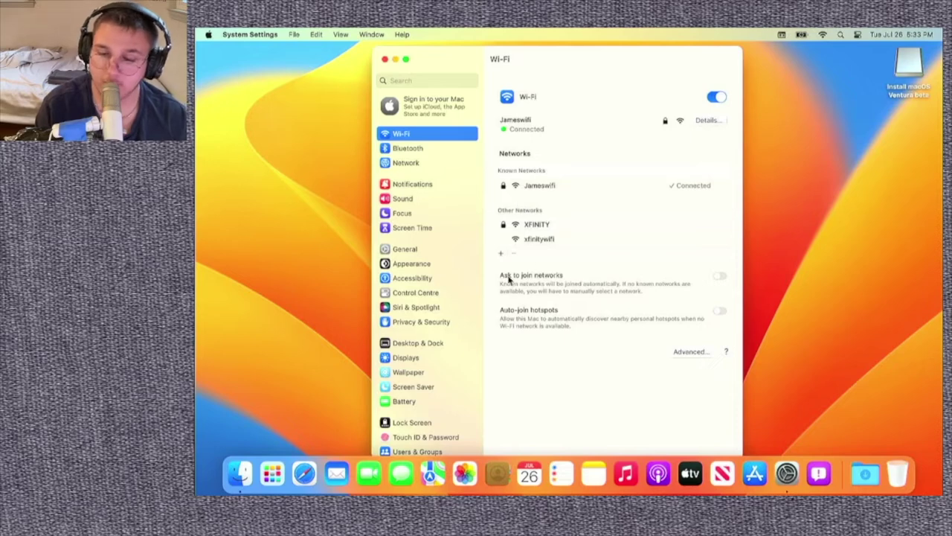
{"action": "left_click", "coordinate": [439, 155]}
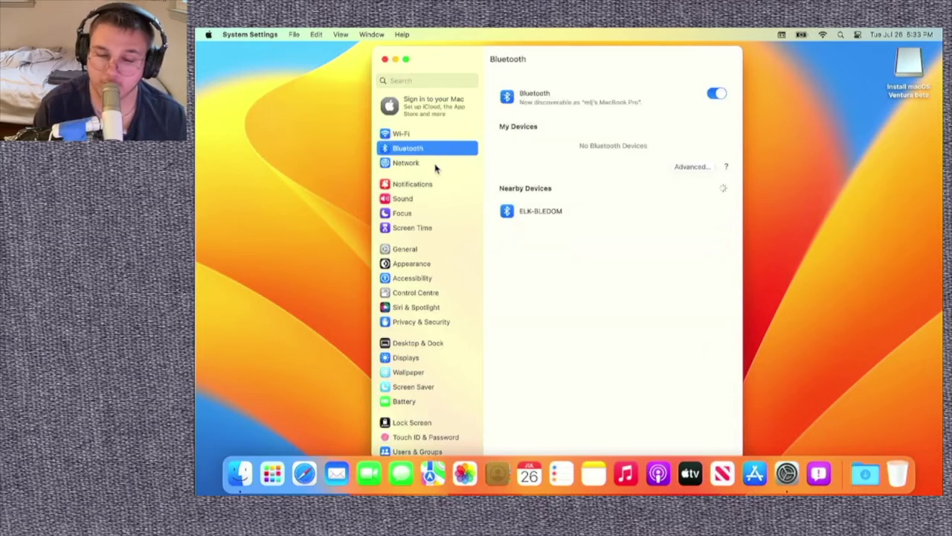
{"action": "left_click", "coordinate": [436, 166]}
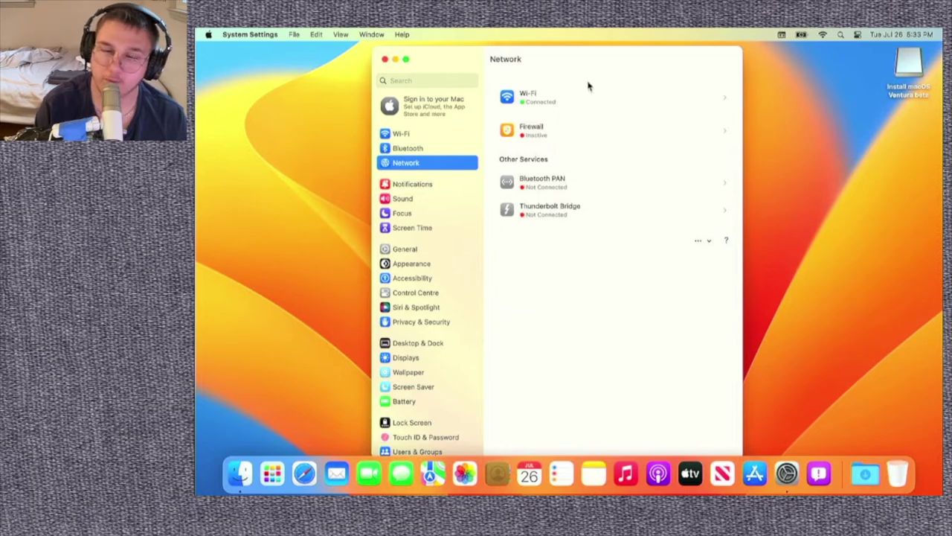
{"action": "scroll", "coordinate": [427, 248], "scroll_direction": "down", "scroll_amount": 5}
{"action": "left_click", "coordinate": [428, 251]}
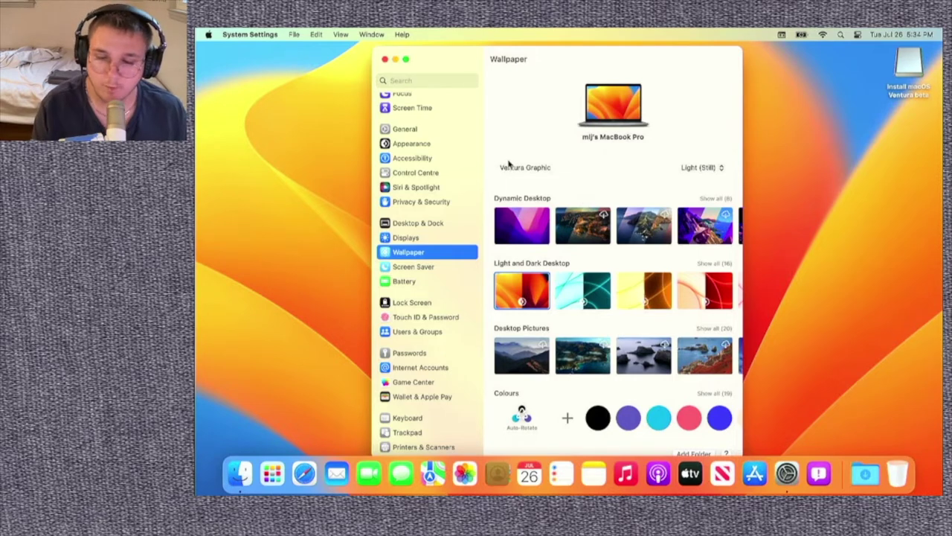
{"action": "left_click", "coordinate": [385, 59]}
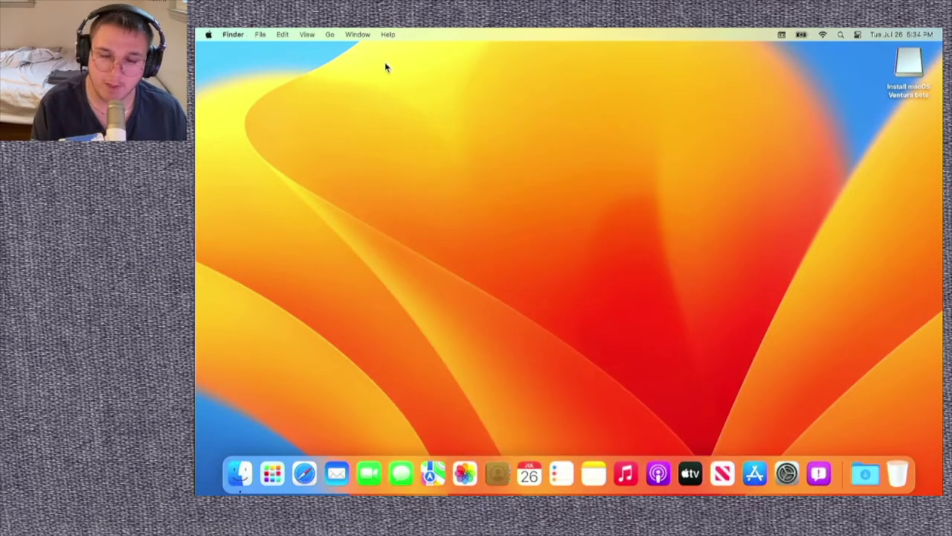
View the About This Mac overview and its detailed hardware and macOS information, closing both windows when done.
{"action": "left_click", "coordinate": [209, 35]}
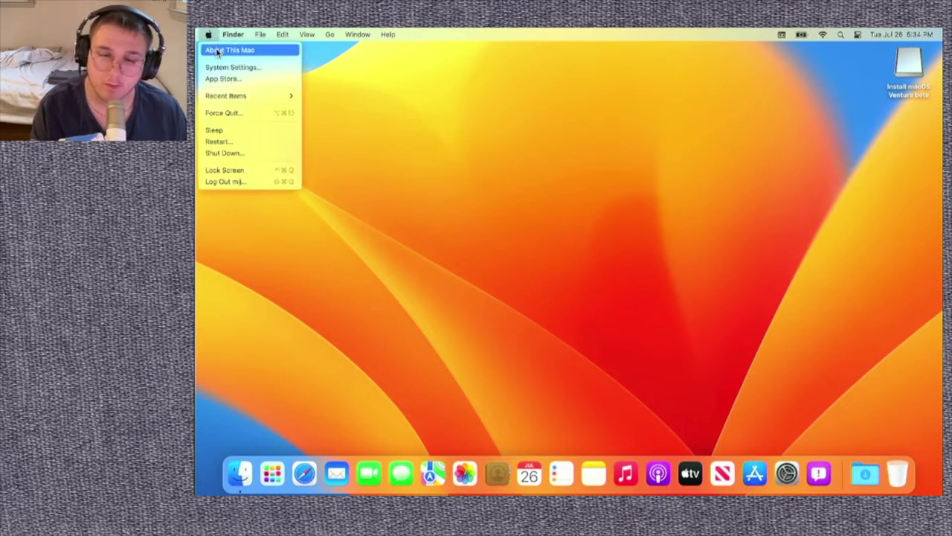
{"action": "left_click", "coordinate": [216, 49]}
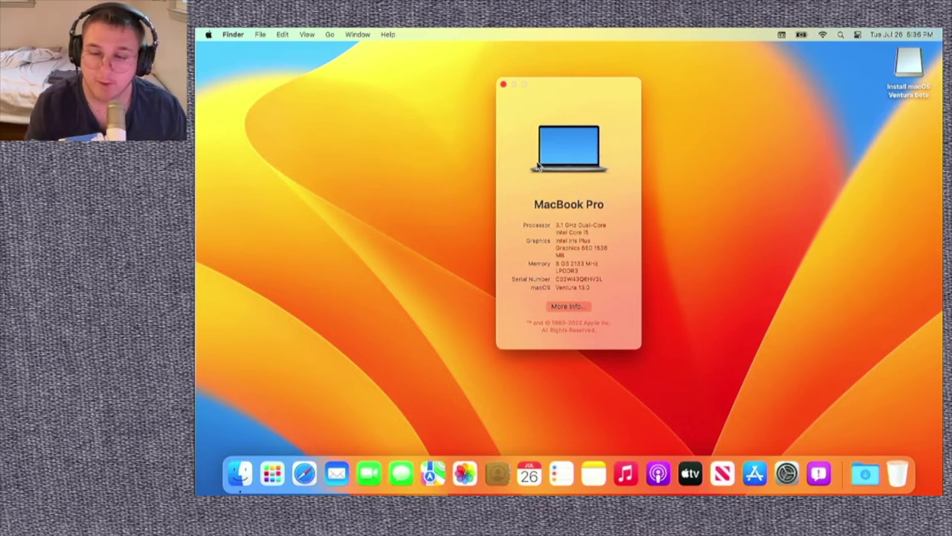
{"action": "left_click", "coordinate": [579, 307]}
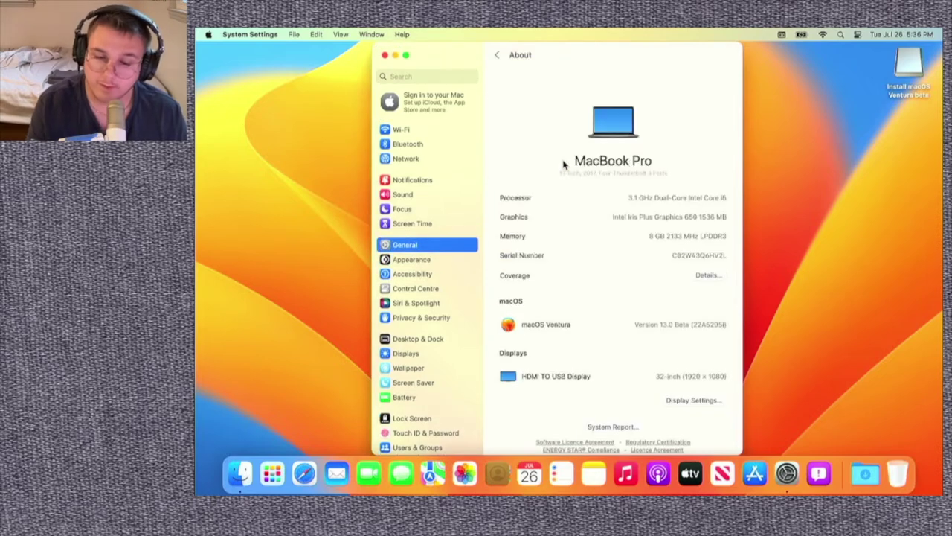
{"action": "scroll", "coordinate": [563, 164], "scroll_direction": "down", "scroll_amount": 1}
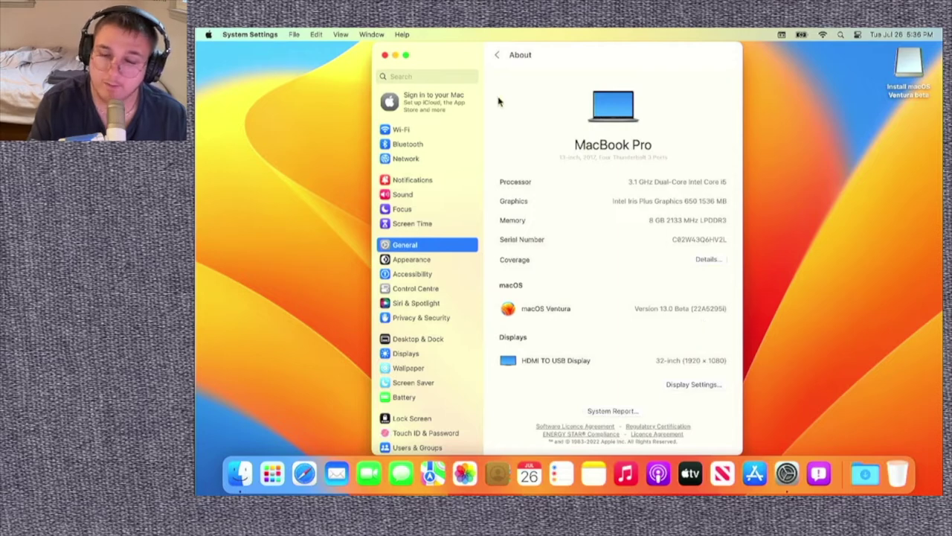
{"action": "left_click", "coordinate": [386, 56]}
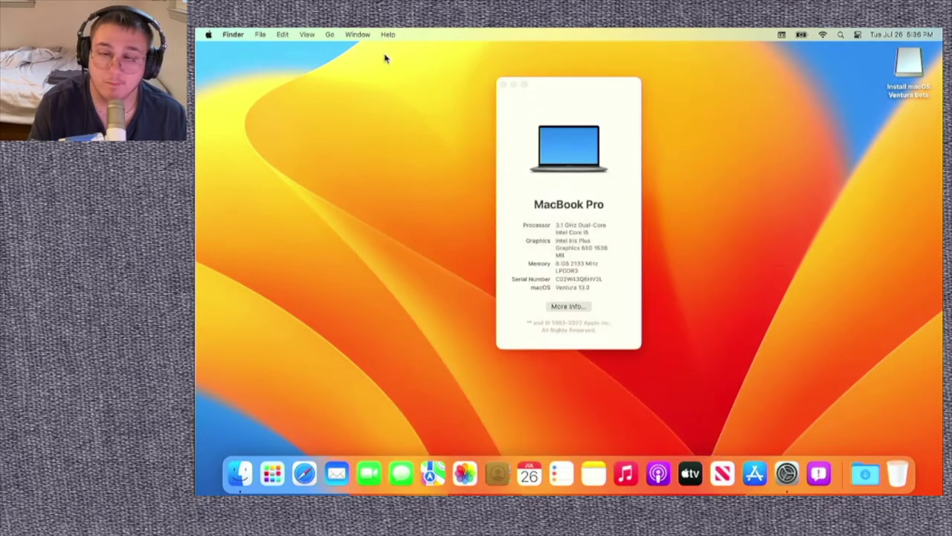
{"action": "left_click", "coordinate": [503, 84]}
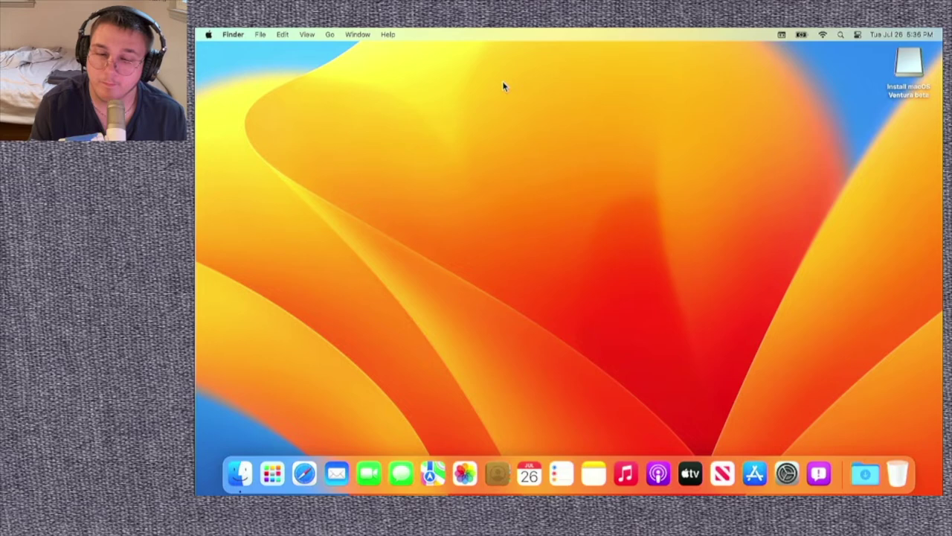
{"action": "key", "text": "ctrl+Up"}
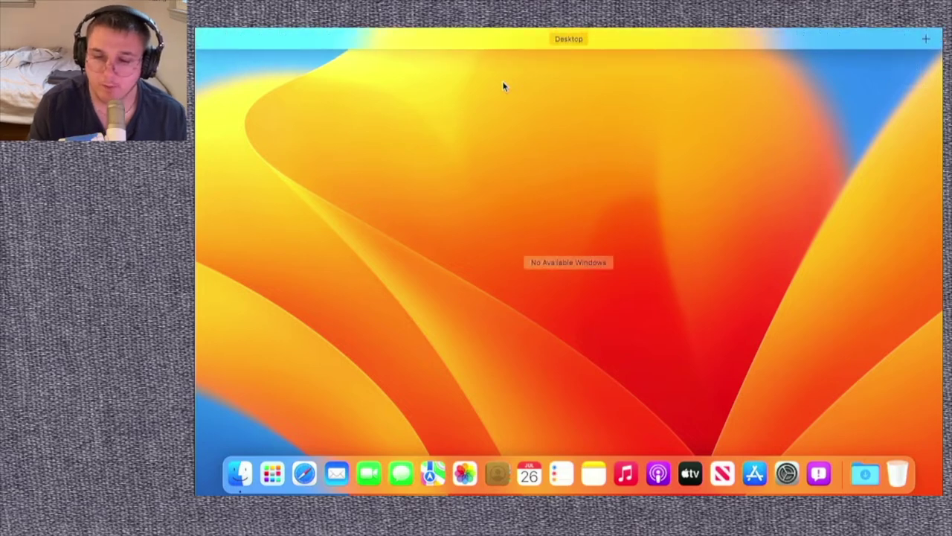
{"action": "key", "text": "ctrl+Up"}
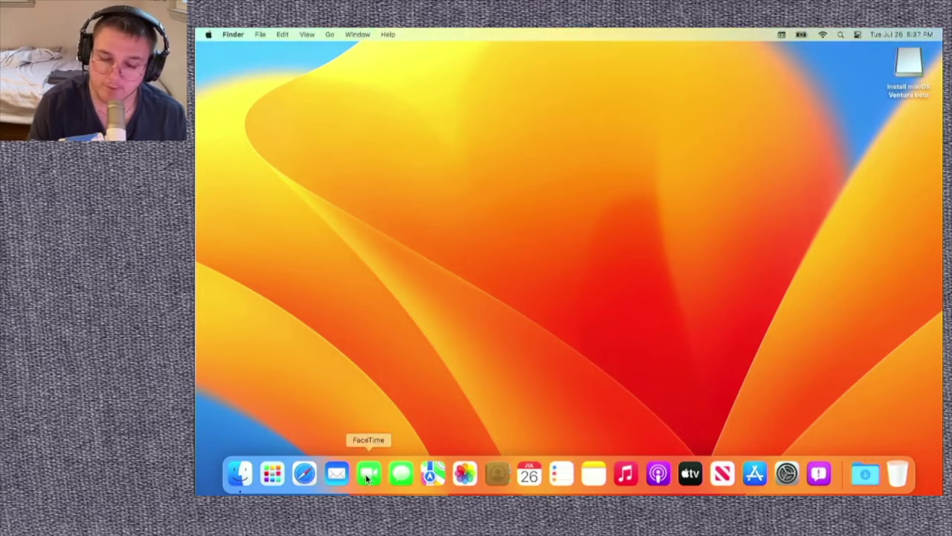
Launch Messages, Photos, Calendar, Notes, Music, Podcasts, TV, News, App Store and System Settings, and allow Reminders to use the current location.
{"action": "left_click", "coordinate": [401, 476]}
{"action": "left_click", "coordinate": [461, 476]}
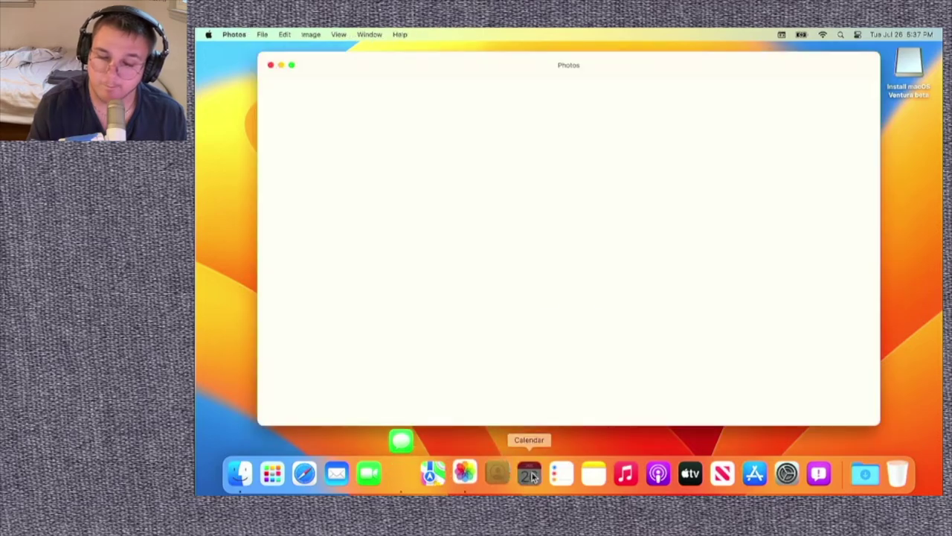
{"action": "left_click", "coordinate": [531, 477]}
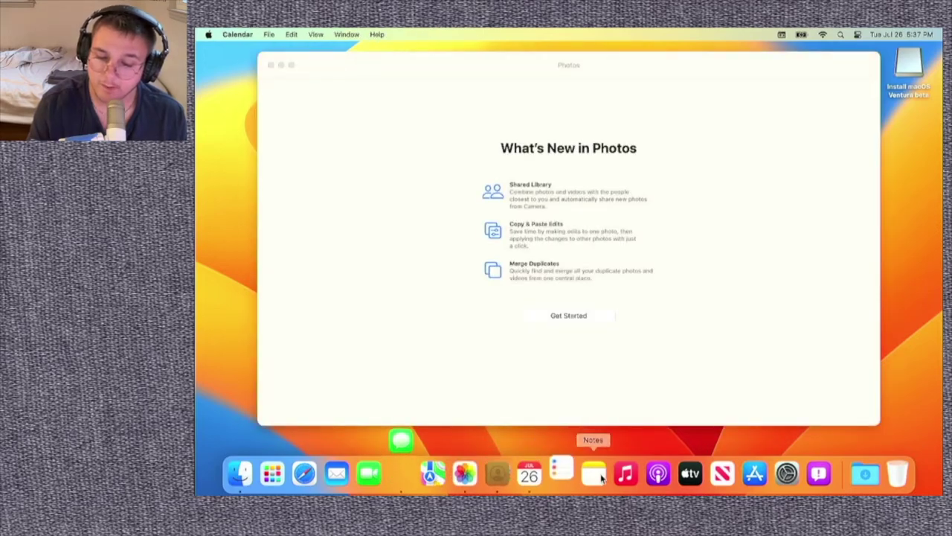
{"action": "left_click", "coordinate": [601, 478]}
{"action": "left_click", "coordinate": [625, 475]}
{"action": "left_click", "coordinate": [663, 477]}
{"action": "left_click", "coordinate": [689, 476]}
{"action": "left_click", "coordinate": [719, 476]}
{"action": "left_click", "coordinate": [754, 476]}
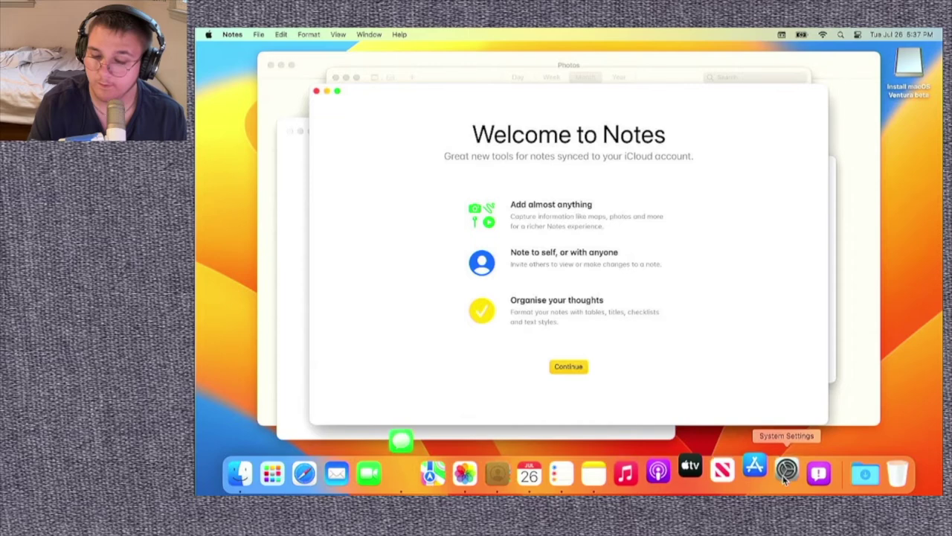
{"action": "left_click", "coordinate": [785, 476]}
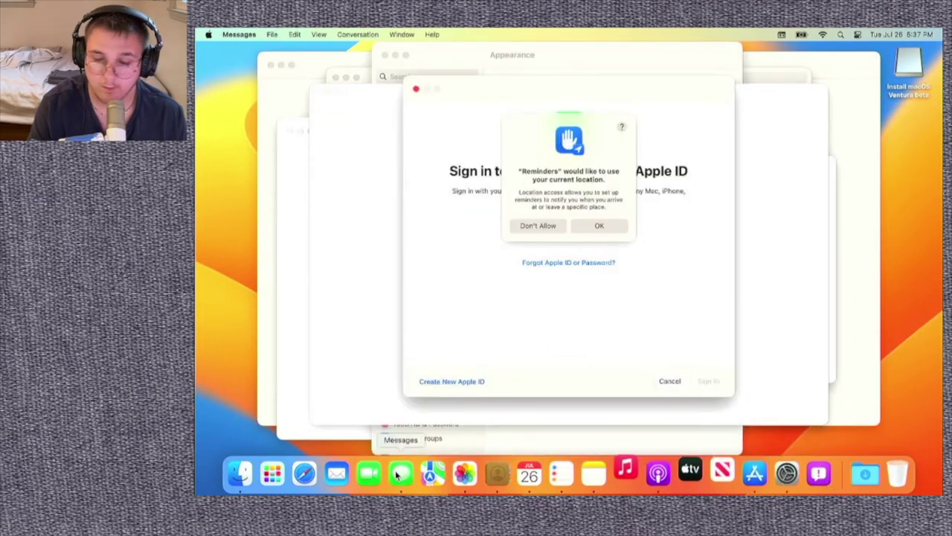
{"action": "left_click", "coordinate": [597, 226]}
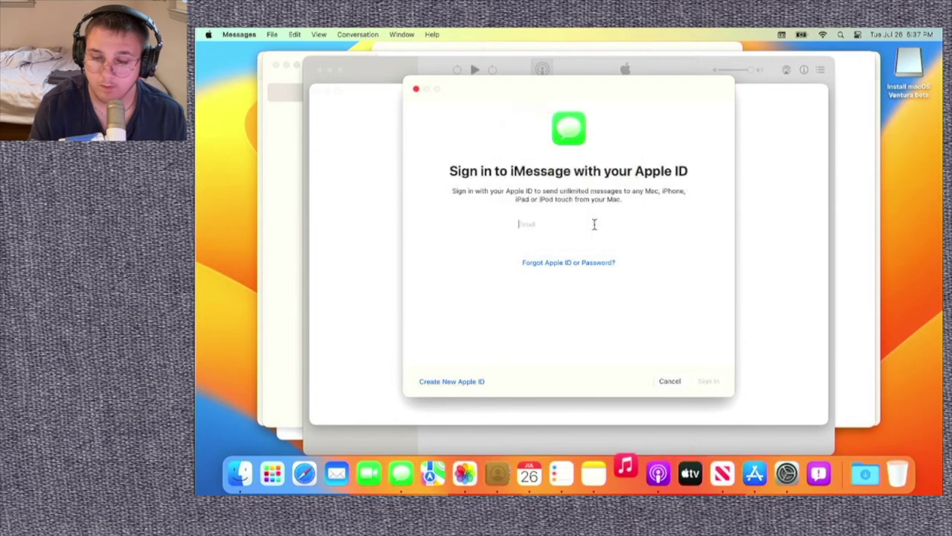
View all open app windows together in Mission Control several times and return to the desktop with Notes in front.
{"action": "key", "text": "ctrl+Up"}
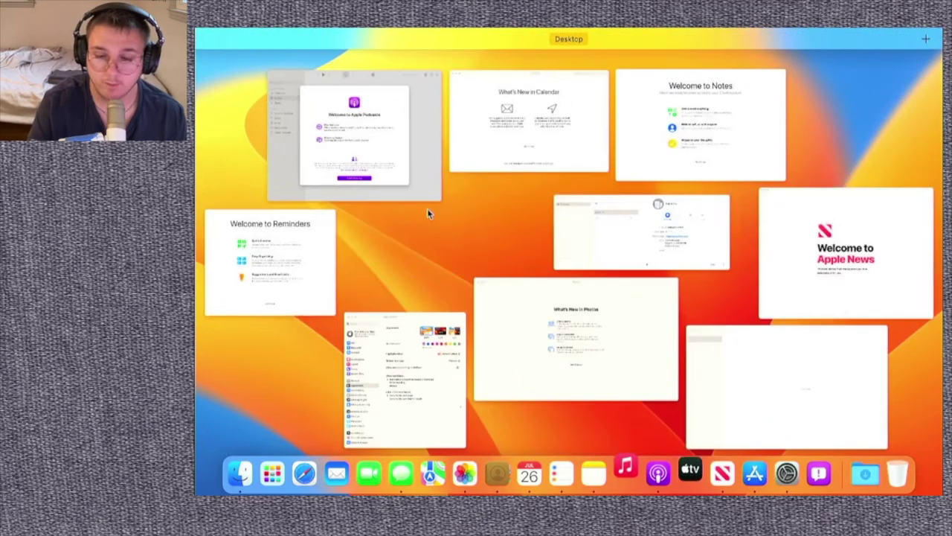
{"action": "left_click", "coordinate": [428, 215]}
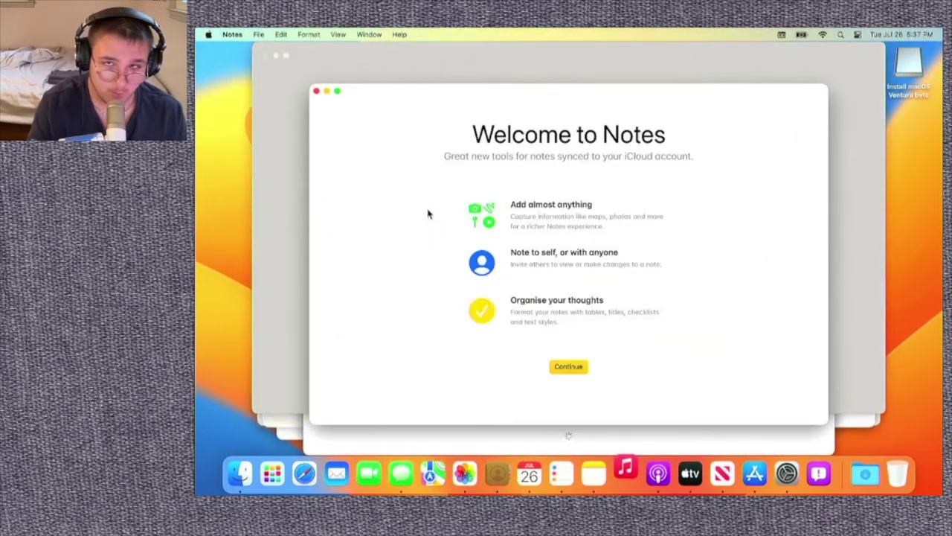
{"action": "key", "text": "ctrl+Up"}
{"action": "key", "text": "space"}
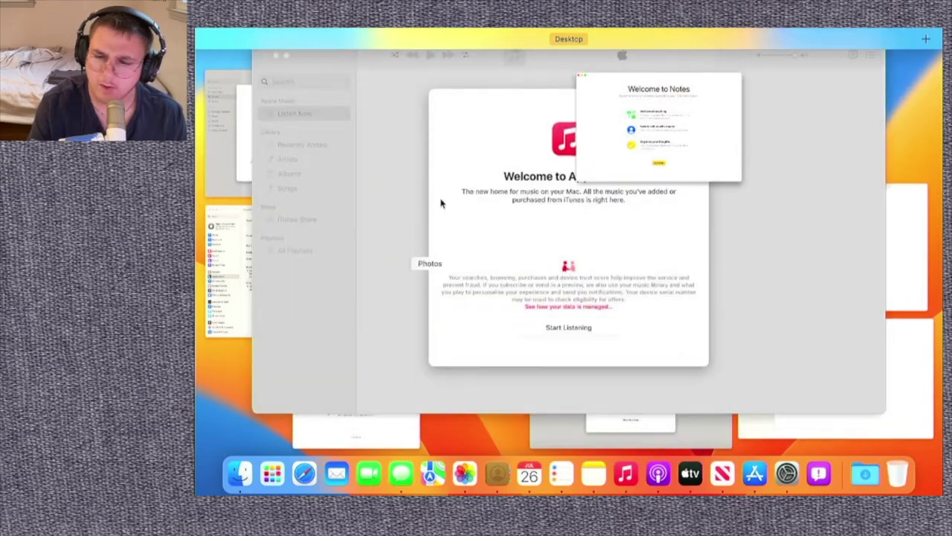
{"action": "left_click", "coordinate": [586, 80]}
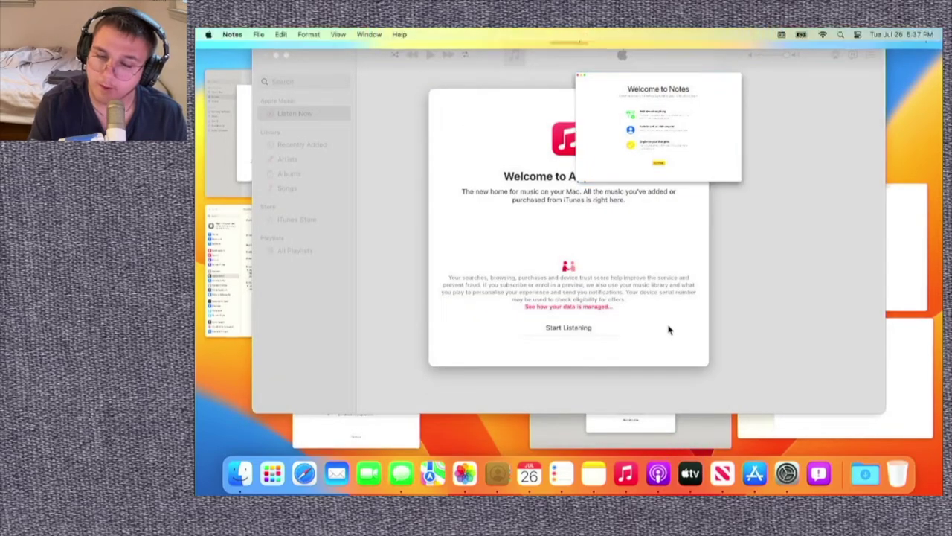
{"action": "key", "text": "ctrl+Up"}
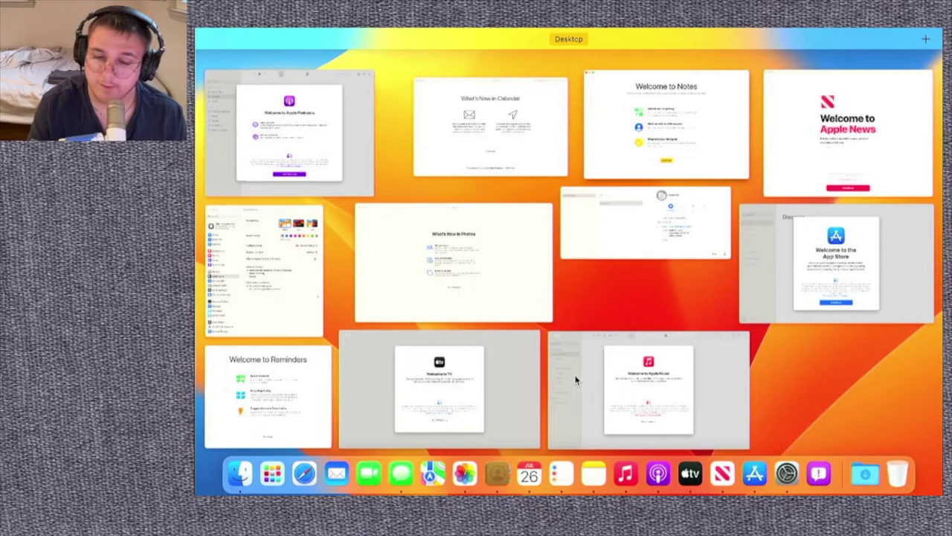
{"action": "key", "text": "ctrl+Up"}
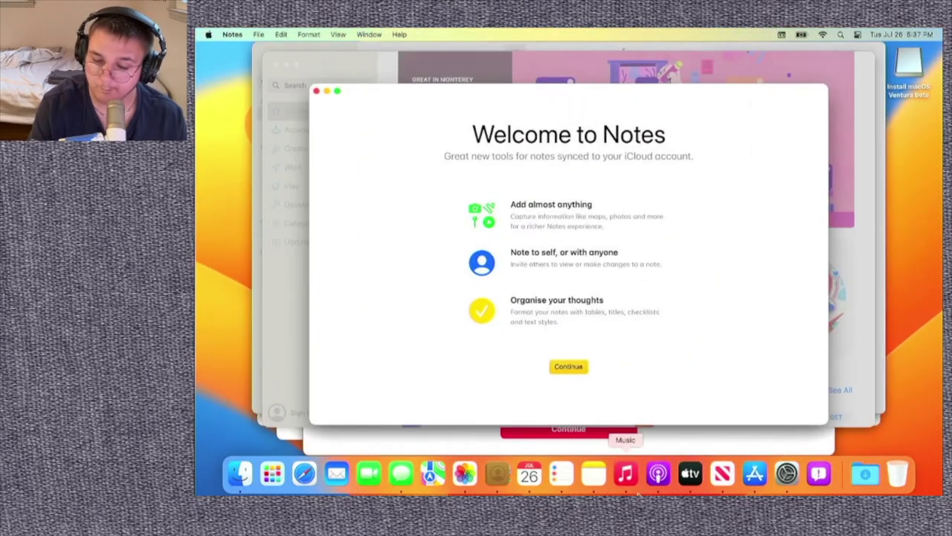
Bring the Podcasts, TV and App Store windows to the front in turn to view their welcome screens.
{"action": "left_click", "coordinate": [657, 465]}
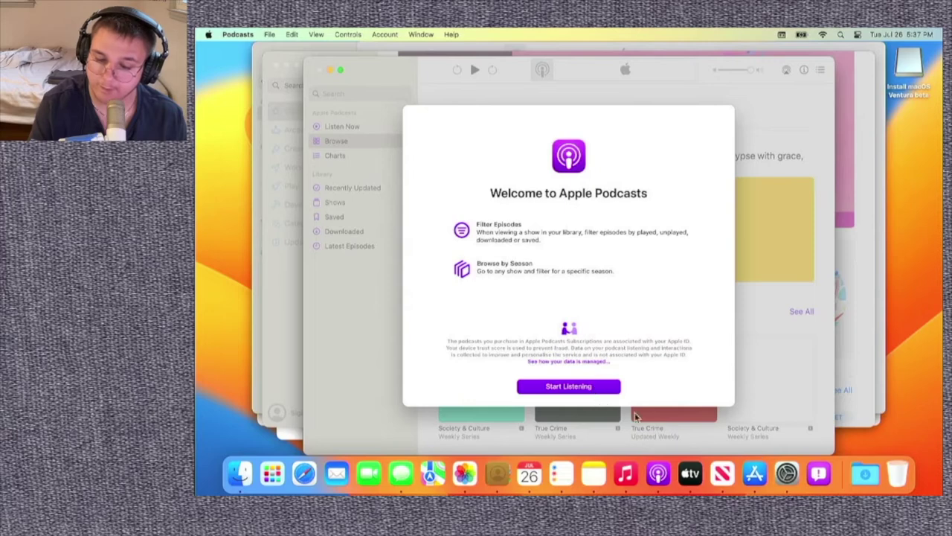
{"action": "left_click", "coordinate": [690, 474]}
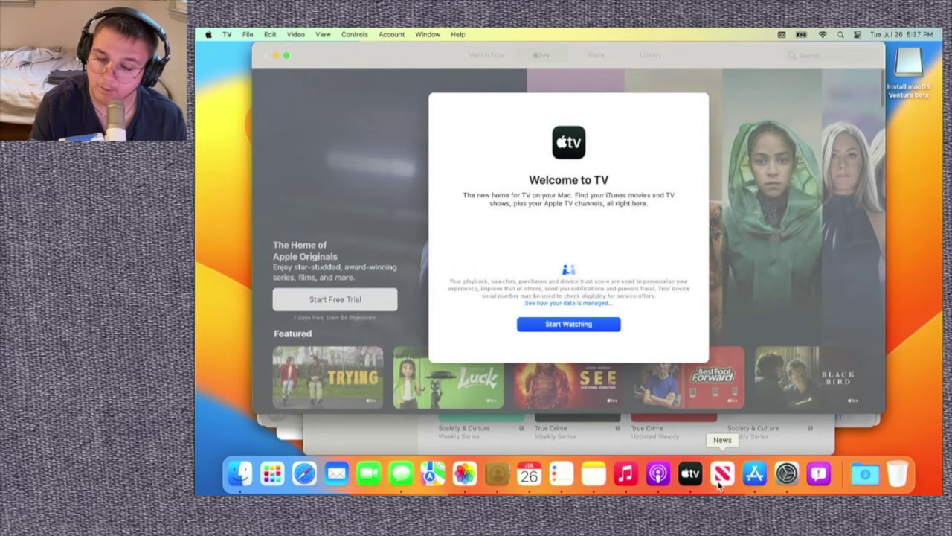
{"action": "left_click", "coordinate": [756, 476]}
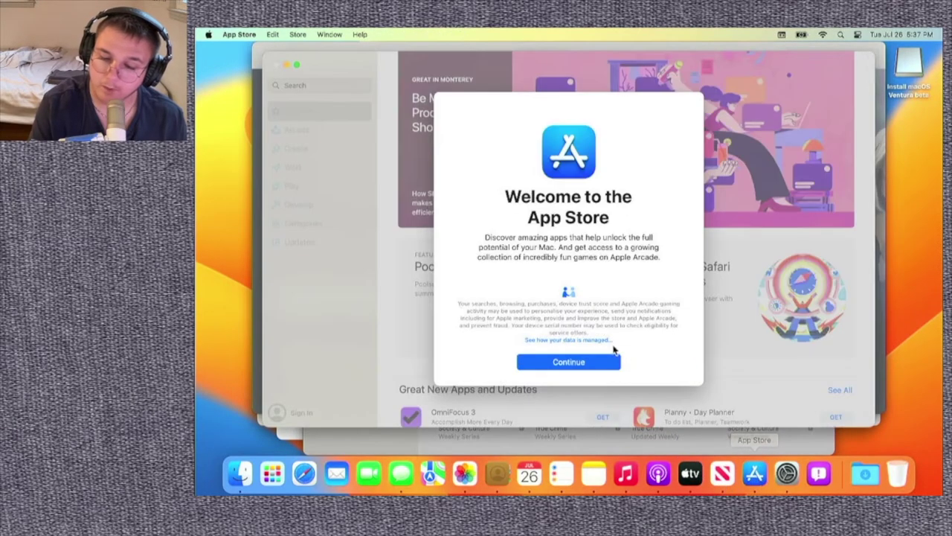
Pick the TV window from the Mission Control overview and repeat the overview transition to check its animation.
{"action": "key", "text": "ctrl+Up"}
{"action": "left_click", "coordinate": [610, 353]}
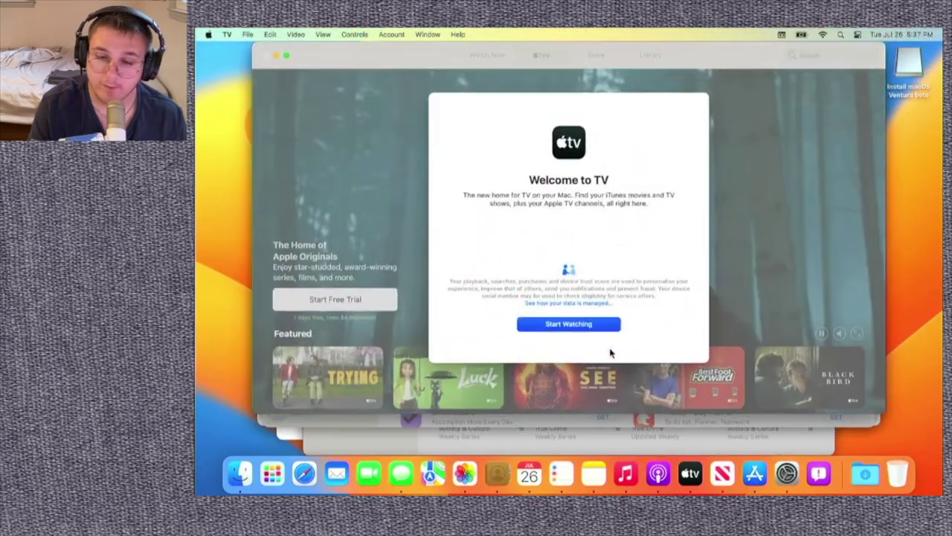
{"action": "key", "text": "ctrl+Up"}
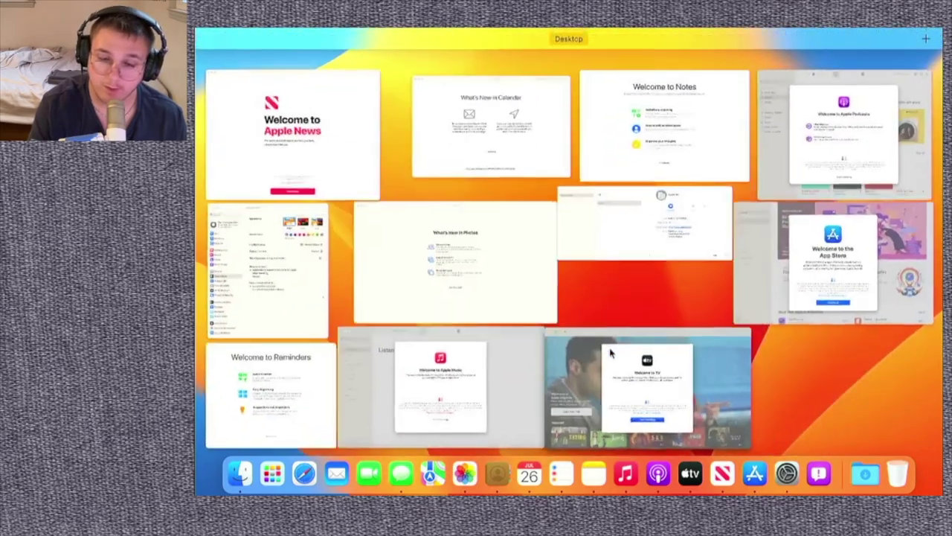
{"action": "left_click", "coordinate": [610, 354]}
{"action": "key", "text": "ctrl+Up"}
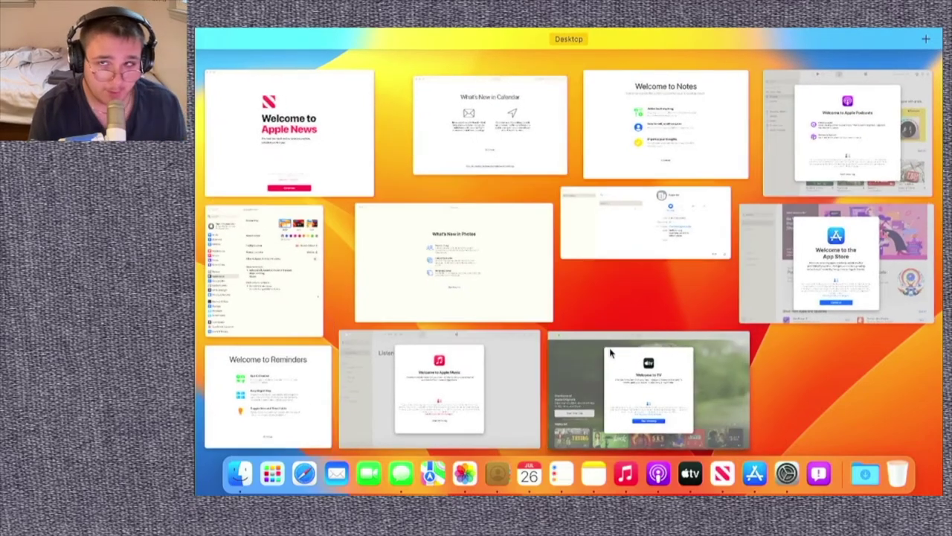
{"action": "left_click", "coordinate": [610, 353]}
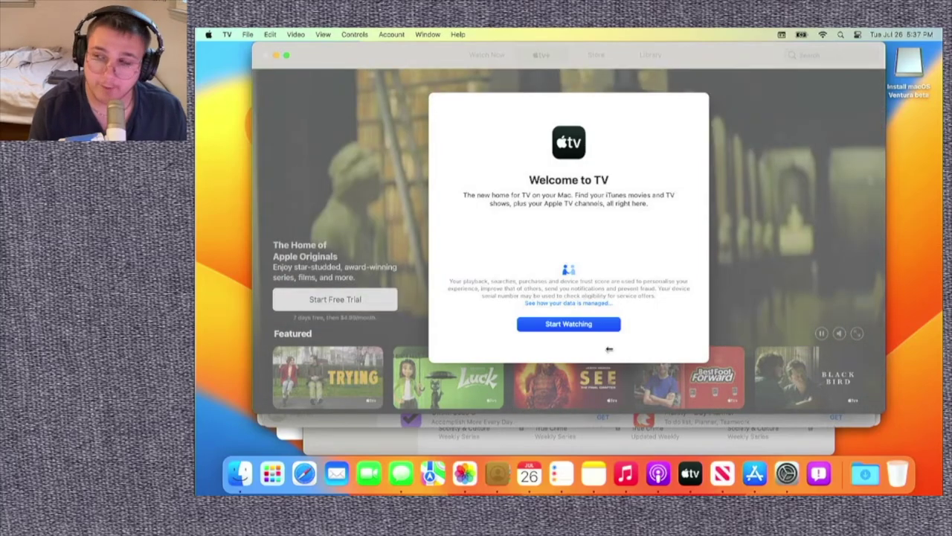
Bring the Contacts window to the front through Mission Control, then inspect the expanded desktop spaces strip and leave the overview.
{"action": "key", "text": "ctrl+Up"}
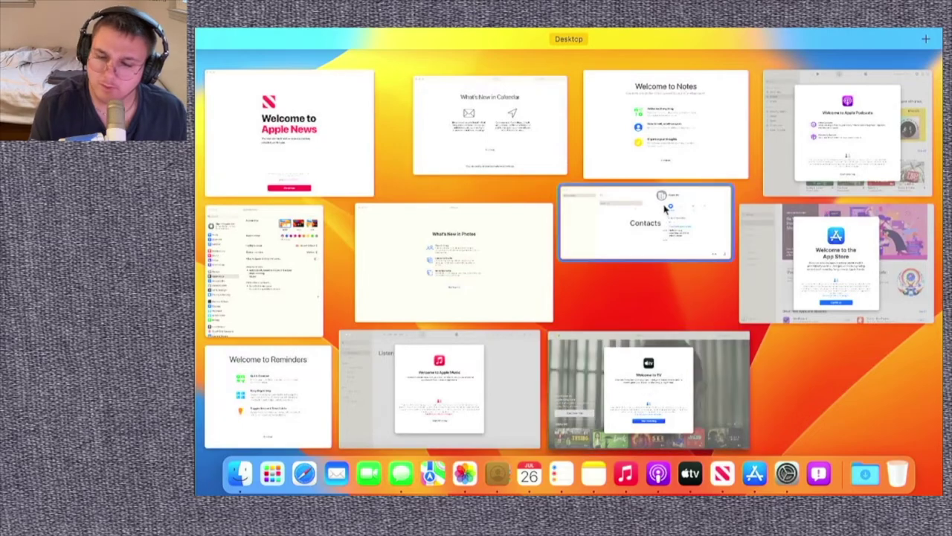
{"action": "left_click", "coordinate": [662, 210]}
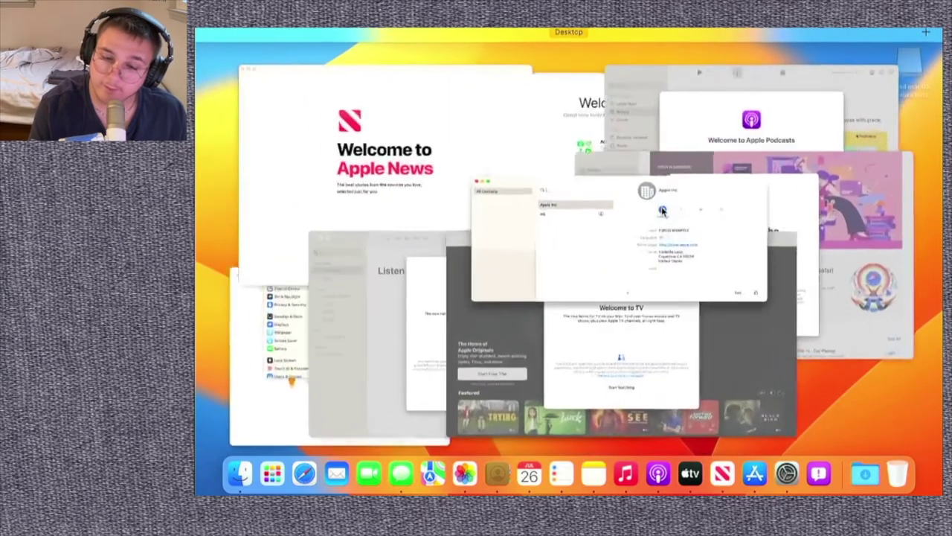
{"action": "key", "text": "ctrl+Up"}
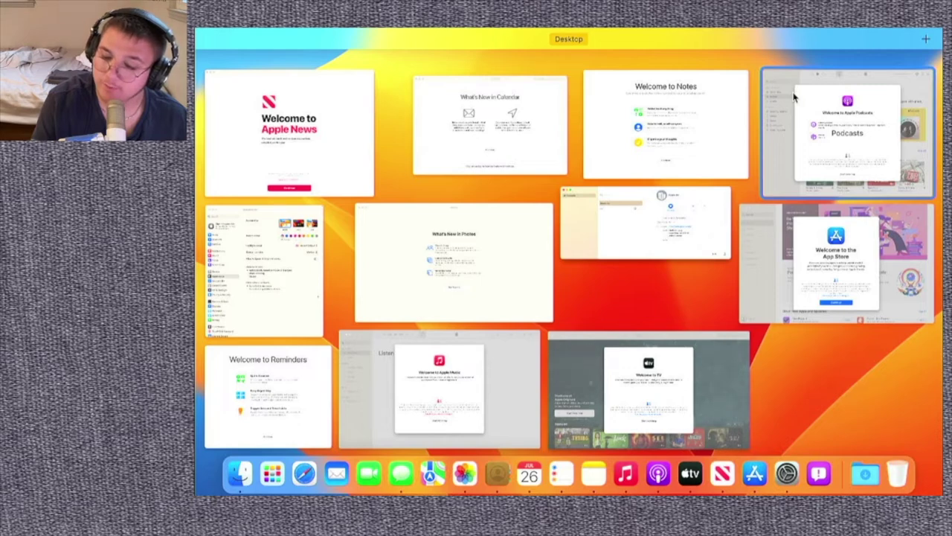
{"action": "mouse_move", "coordinate": [638, 34]}
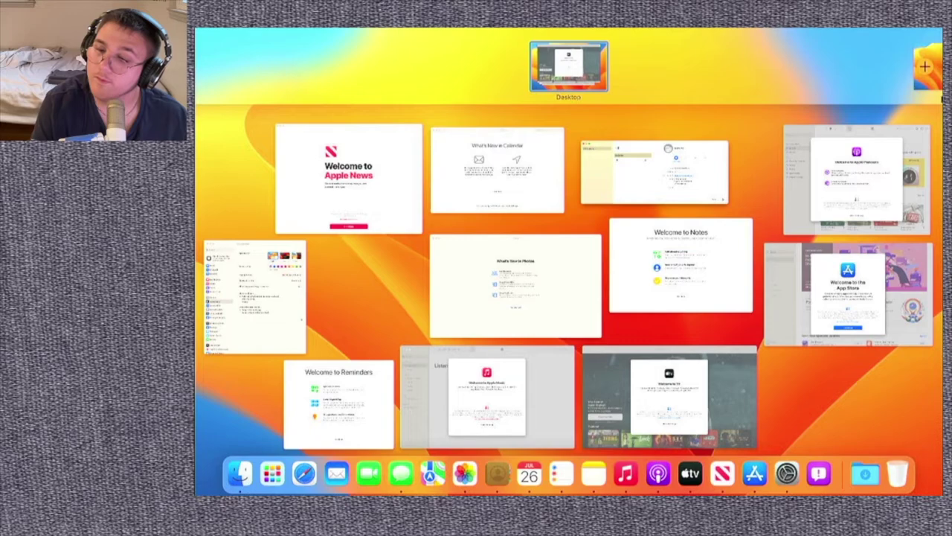
{"action": "left_click", "coordinate": [795, 398]}
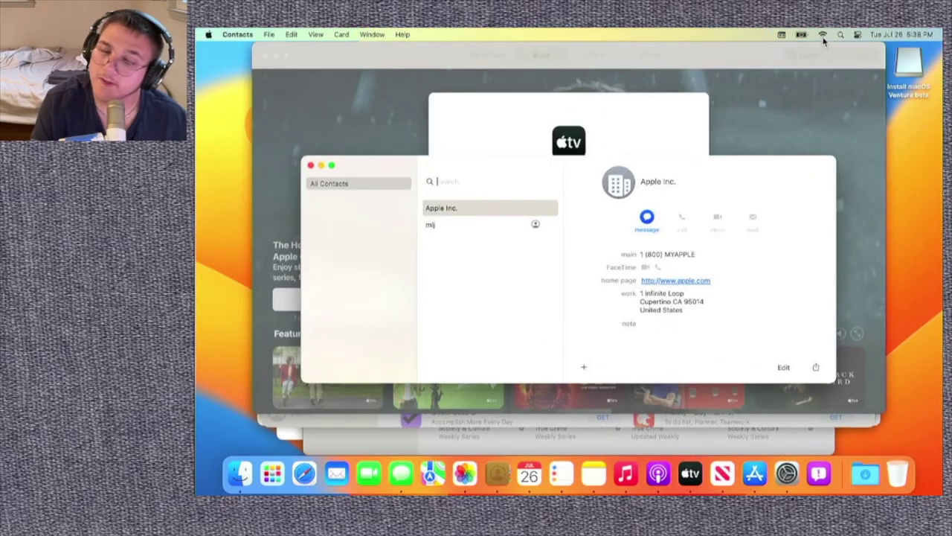
Turn on Stage Manager and use its window strip to switch to App Store, Podcasts, Notes and TV.
{"action": "left_click", "coordinate": [858, 35]}
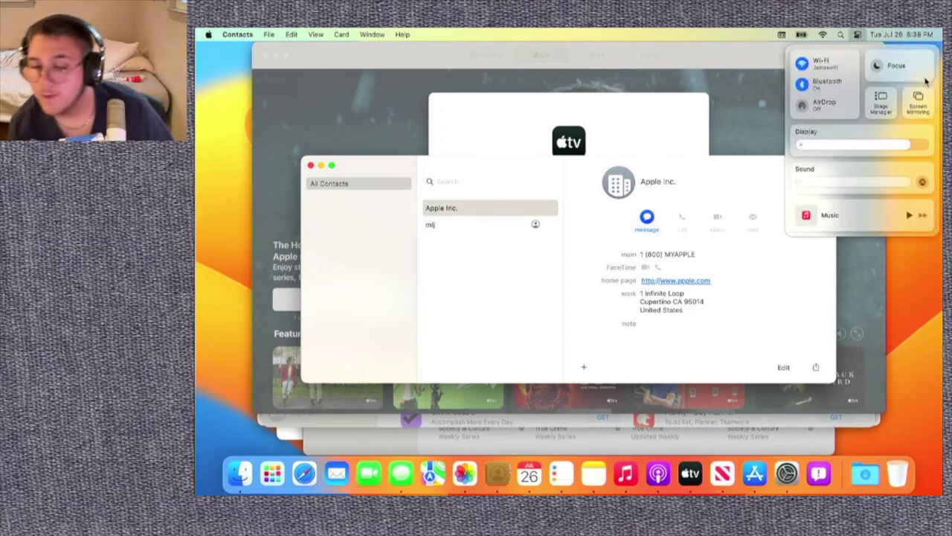
{"action": "left_click", "coordinate": [879, 105]}
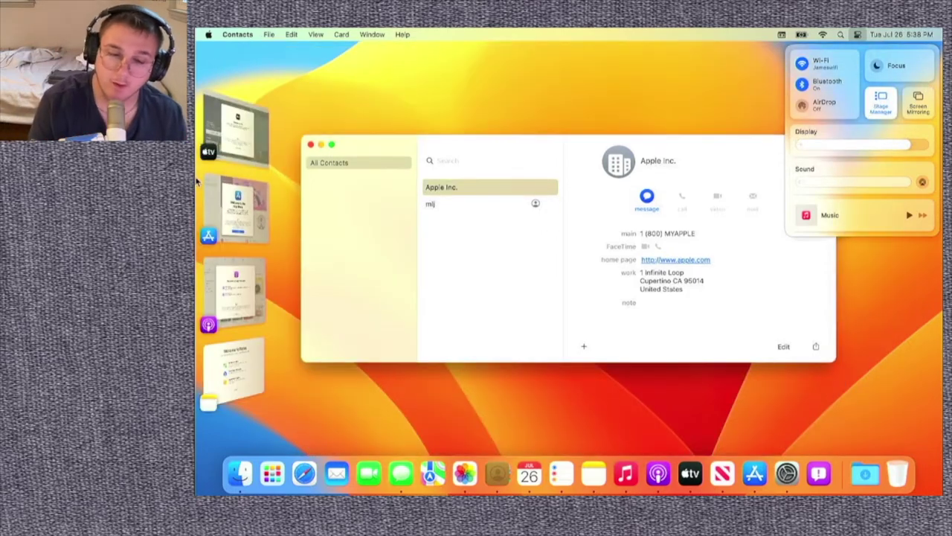
{"action": "left_click", "coordinate": [253, 195]}
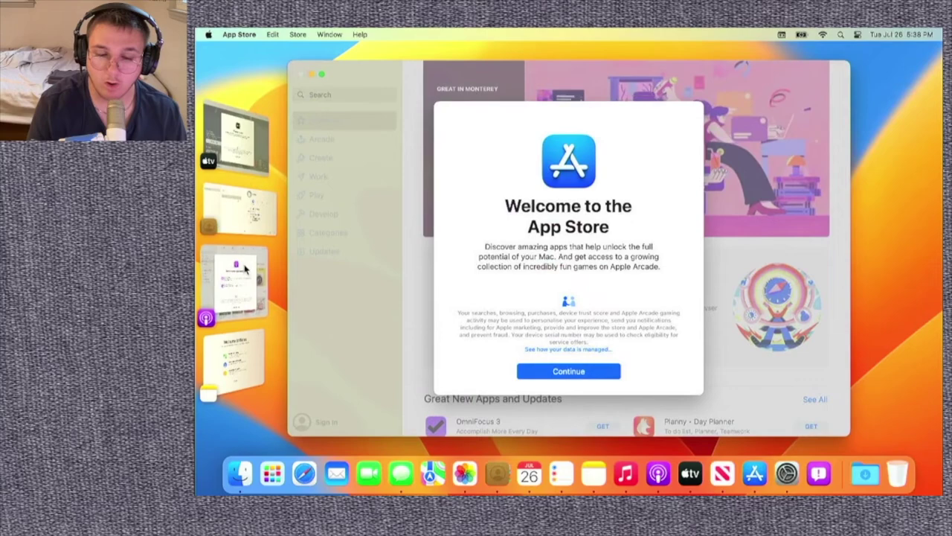
{"action": "left_click", "coordinate": [247, 271]}
{"action": "left_click", "coordinate": [234, 365]}
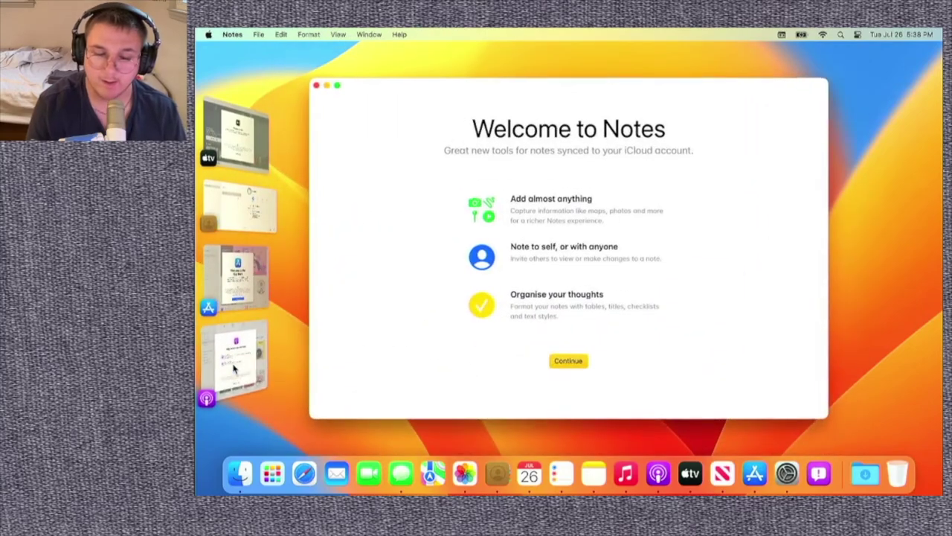
{"action": "left_click", "coordinate": [234, 130]}
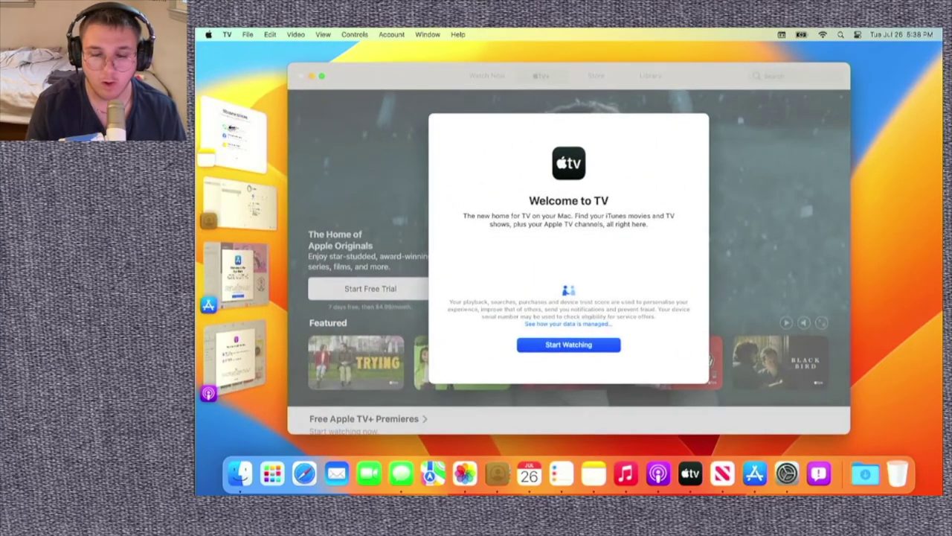
Check how Mission Control works with Stage Manager active and choose the Music window from the overview.
{"action": "key", "text": "ctrl+Up"}
{"action": "key", "text": "ctrl+Up"}
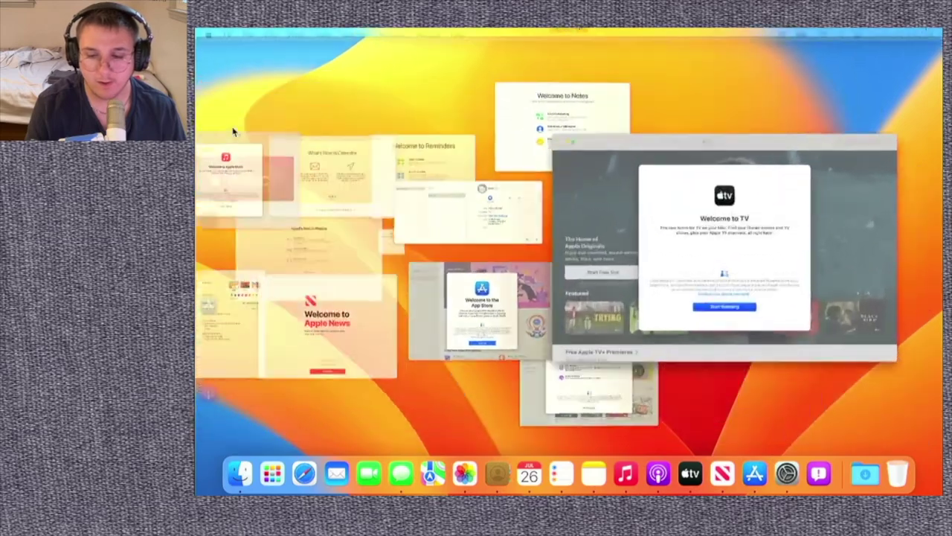
{"action": "key", "text": "ctrl+Up"}
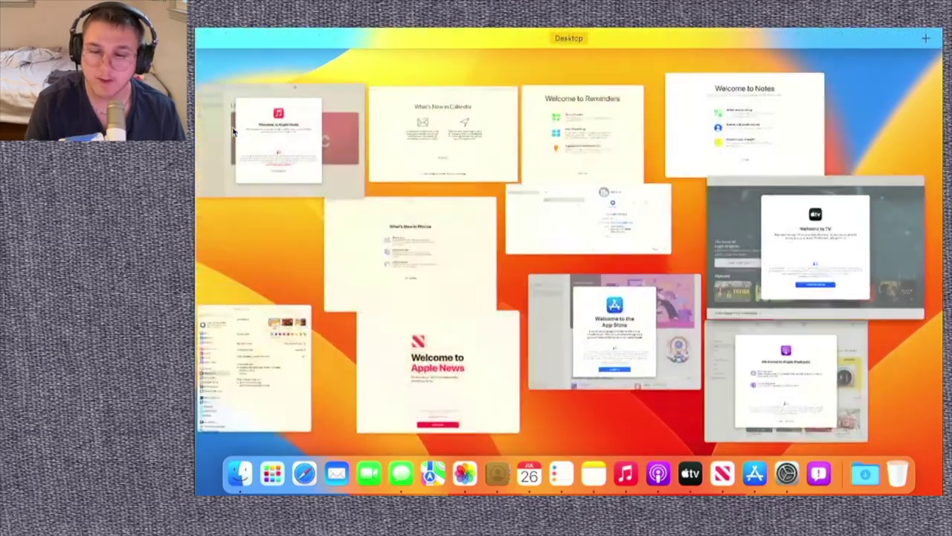
{"action": "left_click", "coordinate": [232, 127]}
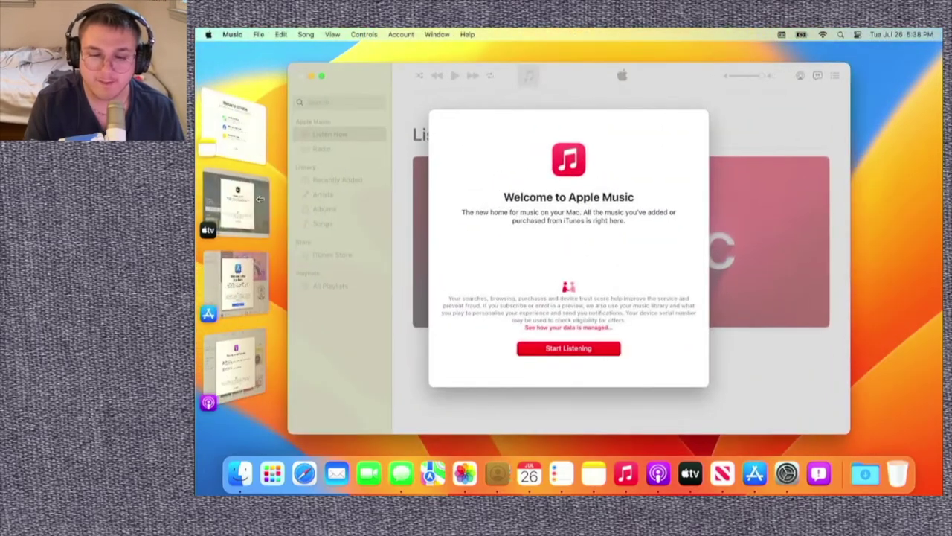
Cycle through the App Store, Podcasts, Notes, TV and Music windows in Stage Manager, finishing on TV.
{"action": "left_click", "coordinate": [260, 272]}
{"action": "left_click", "coordinate": [251, 351]}
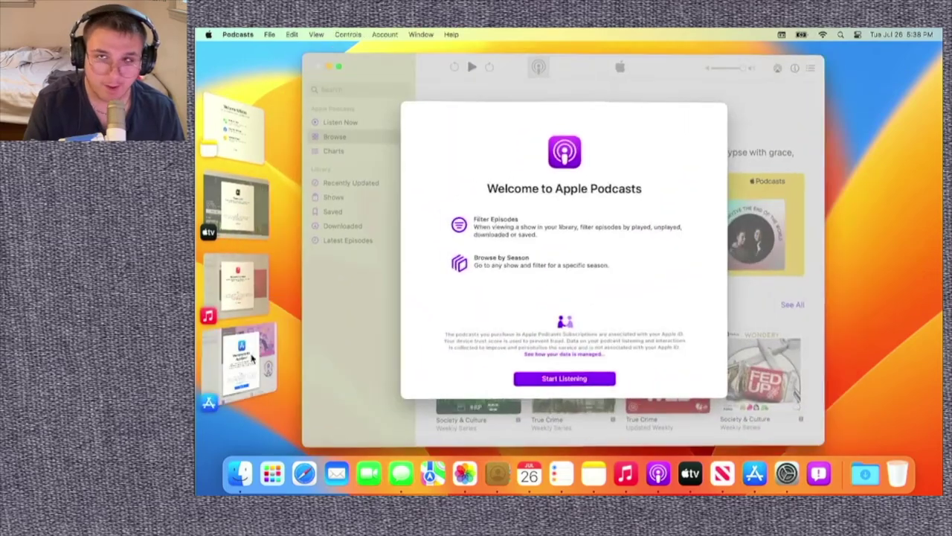
{"action": "left_click", "coordinate": [235, 128]}
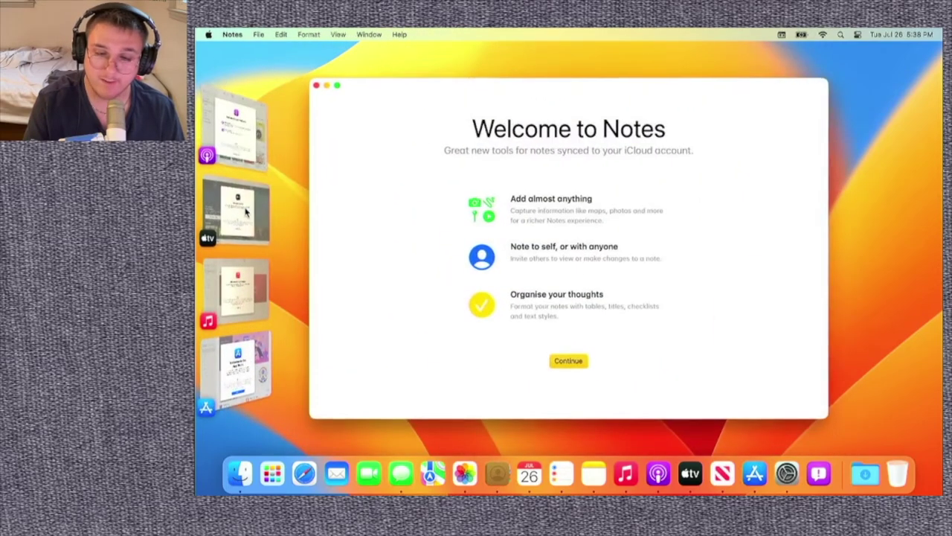
{"action": "left_click", "coordinate": [239, 210]}
{"action": "left_click", "coordinate": [238, 286]}
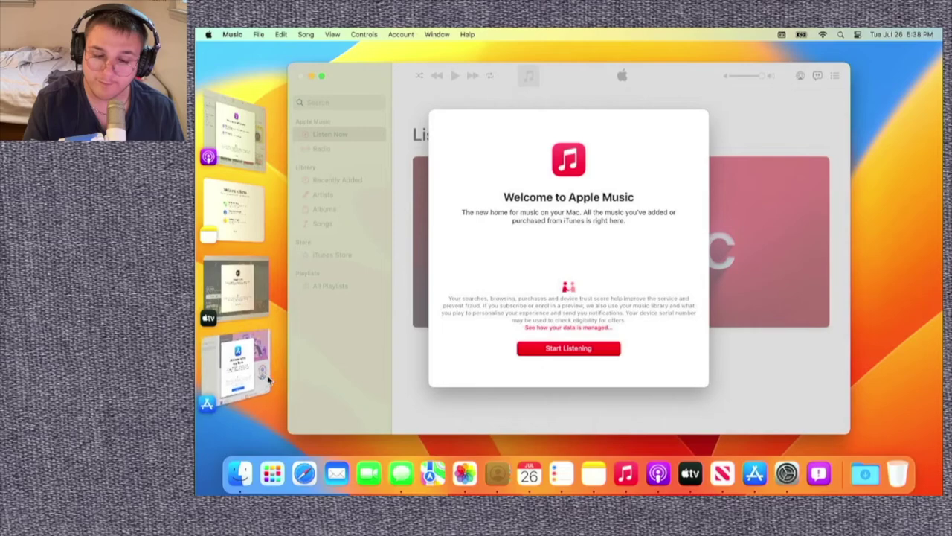
{"action": "left_click", "coordinate": [257, 365]}
{"action": "left_click", "coordinate": [237, 286]}
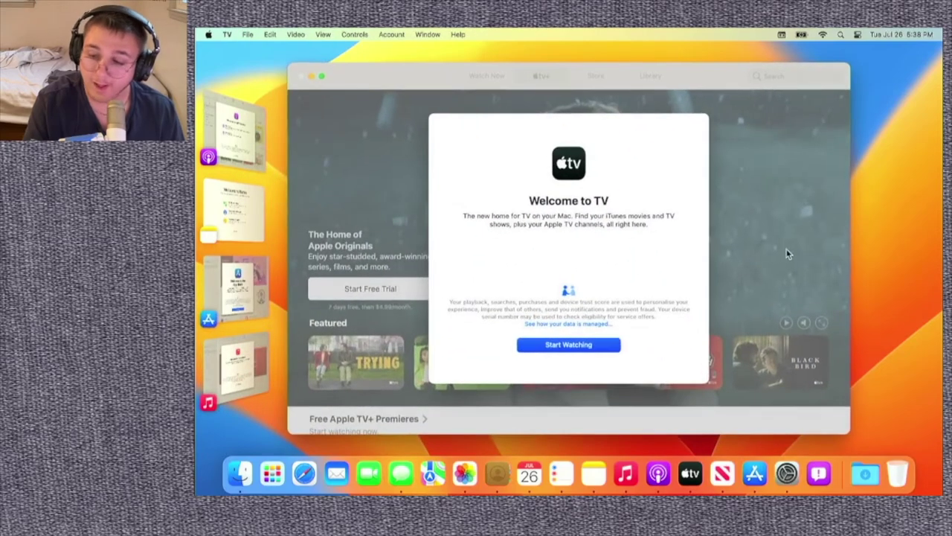
Reveal the desktop in Stage Manager, turn Stage Manager off, and check the open windows in Mission Control.
{"action": "left_click", "coordinate": [930, 269]}
{"action": "left_click", "coordinate": [797, 268]}
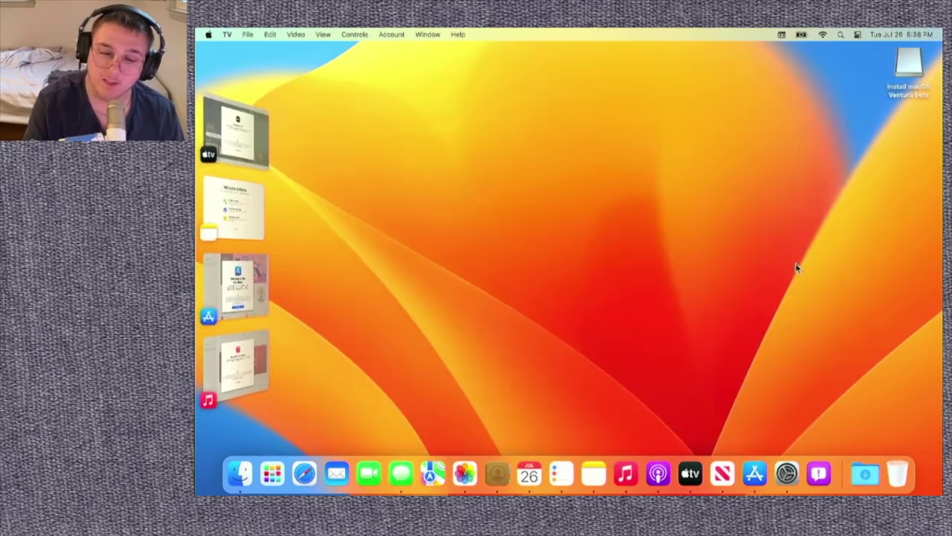
{"action": "left_click", "coordinate": [857, 34]}
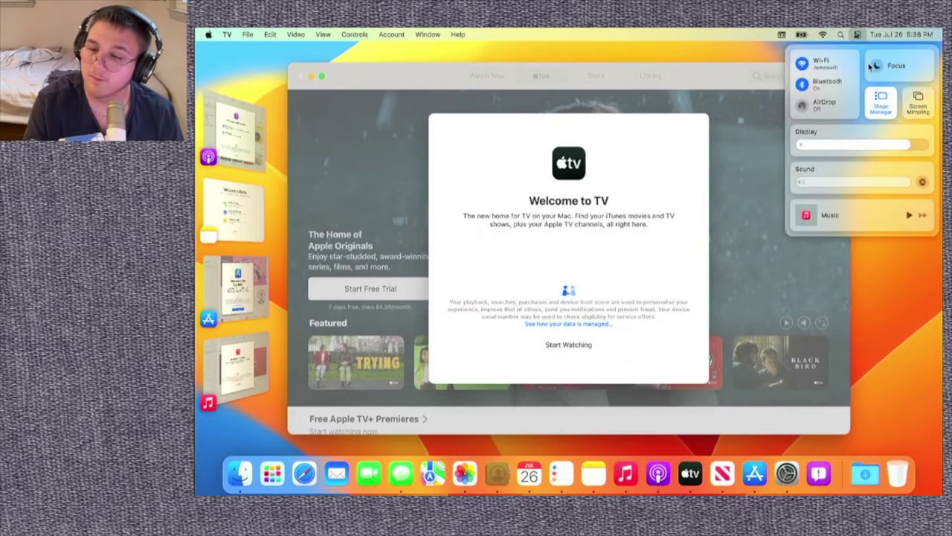
{"action": "left_click", "coordinate": [880, 102]}
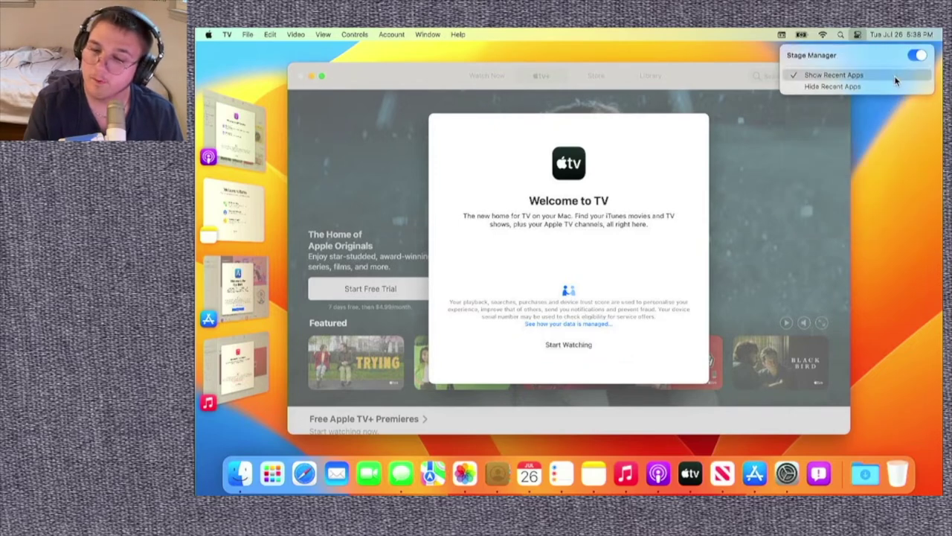
{"action": "left_click", "coordinate": [921, 58]}
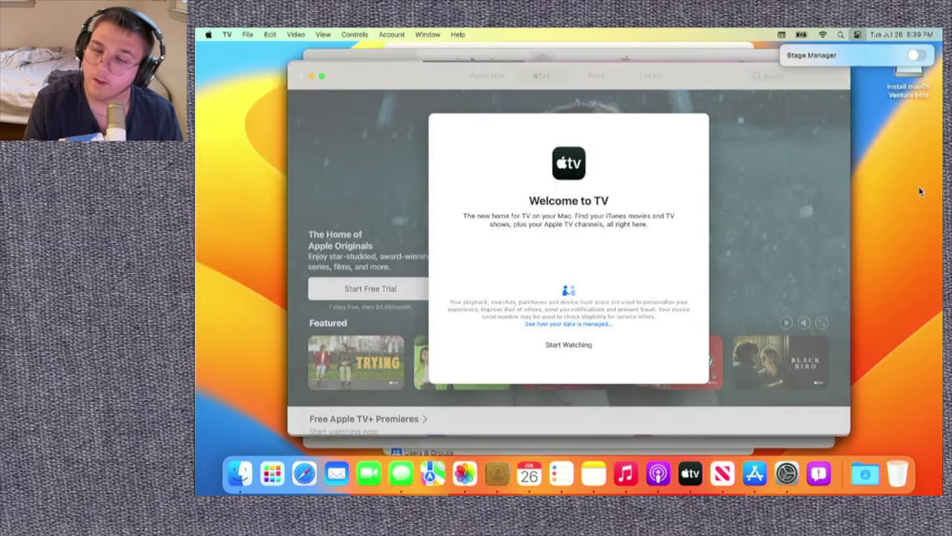
{"action": "left_click", "coordinate": [920, 255]}
{"action": "key", "text": "ctrl+Up"}
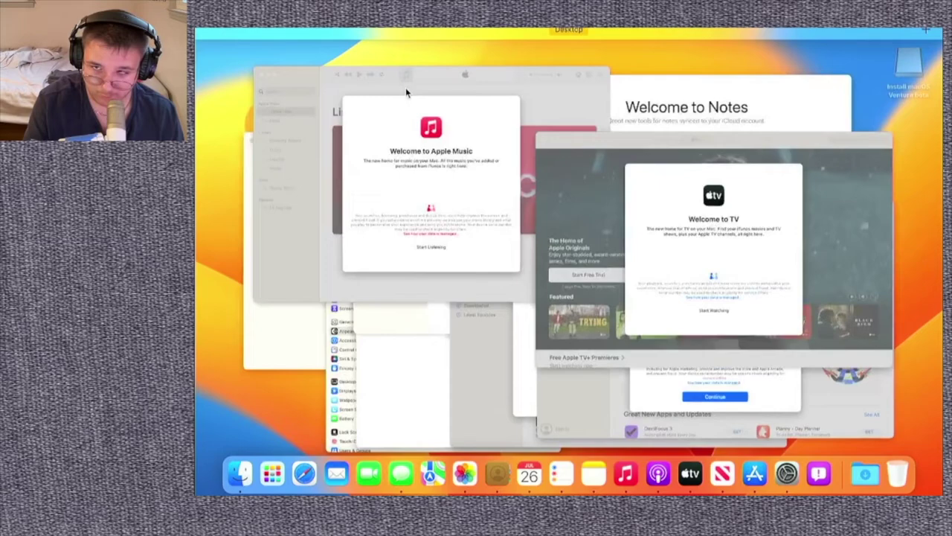
{"action": "key", "text": "ctrl+Up"}
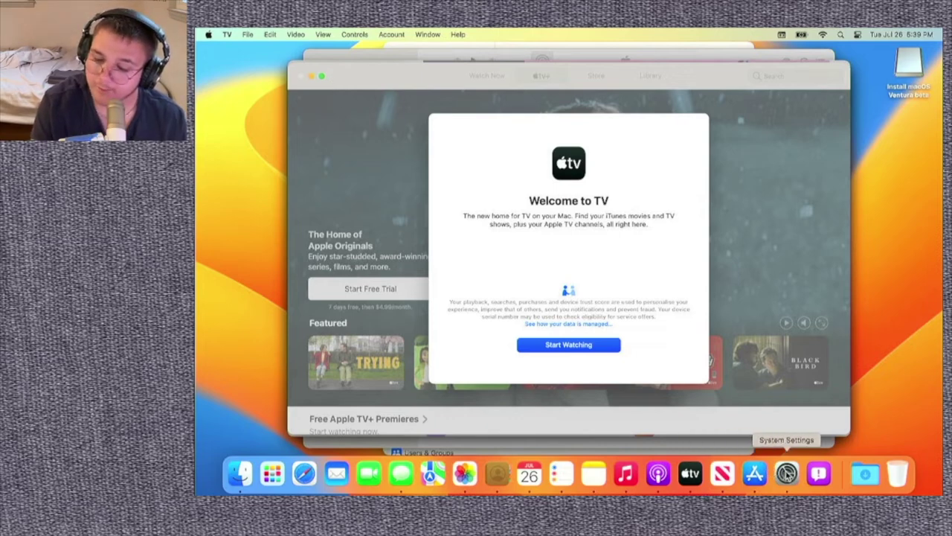
Quit System Settings, then continue past the App Store welcome screen and quit the App Store.
{"action": "right_click", "coordinate": [787, 474]}
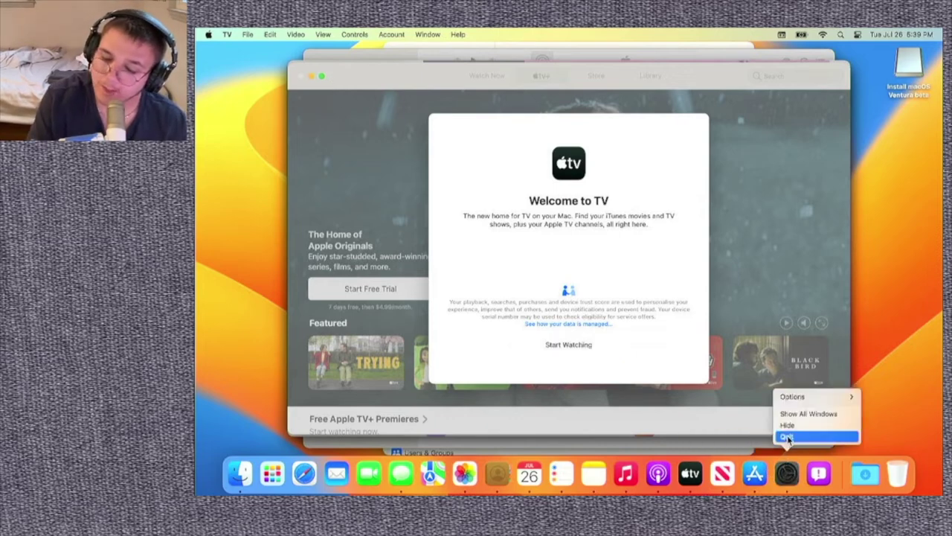
{"action": "left_click", "coordinate": [787, 436]}
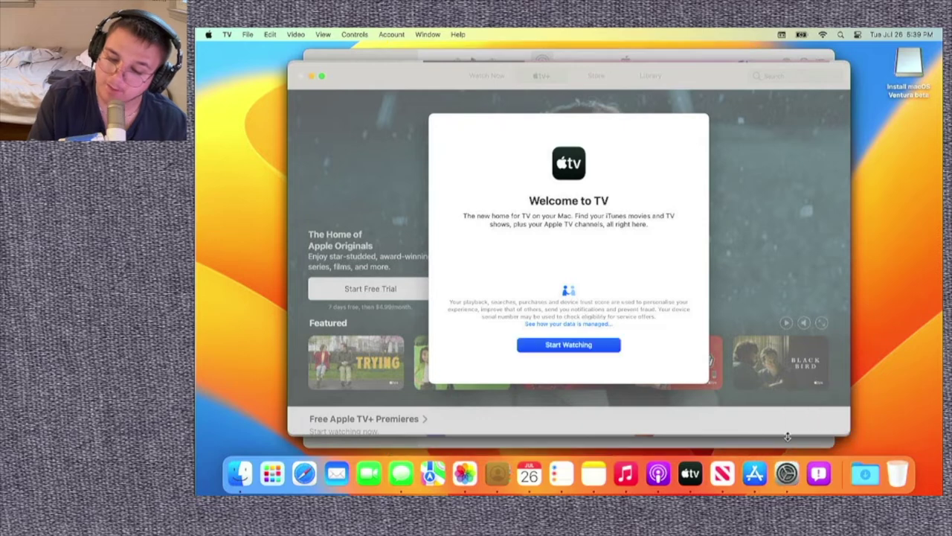
{"action": "right_click", "coordinate": [763, 485]}
{"action": "left_click", "coordinate": [764, 437]}
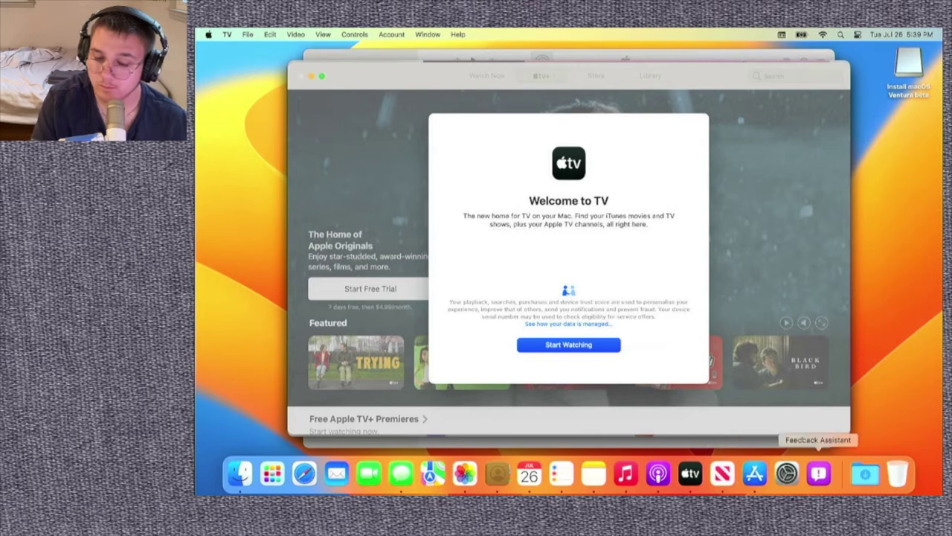
{"action": "left_click", "coordinate": [759, 482]}
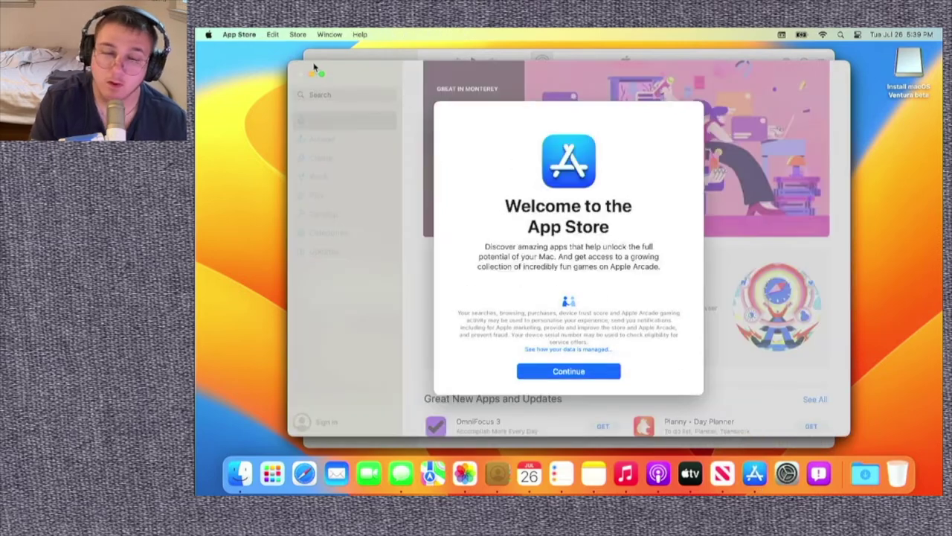
{"action": "left_click", "coordinate": [573, 372]}
{"action": "key", "text": "super+q"}
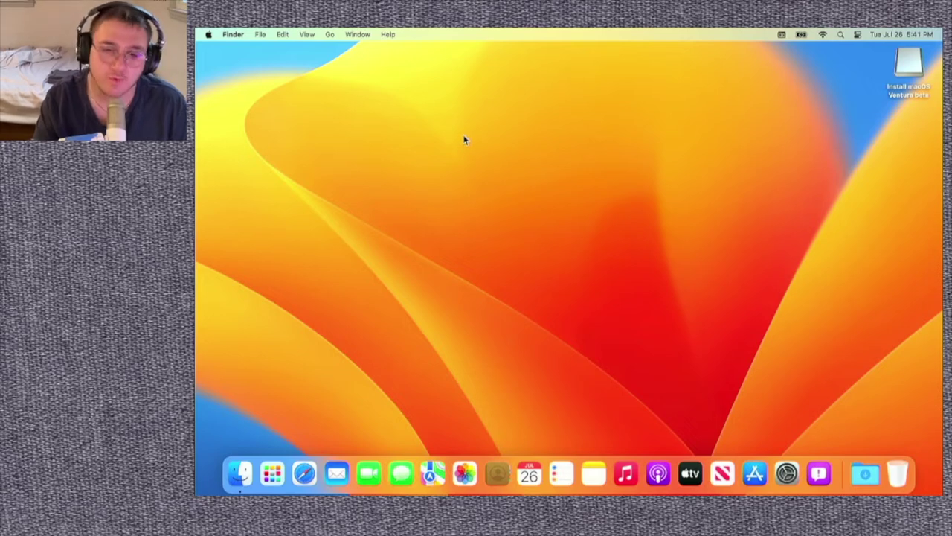
{"action": "left_click", "coordinate": [209, 35]}
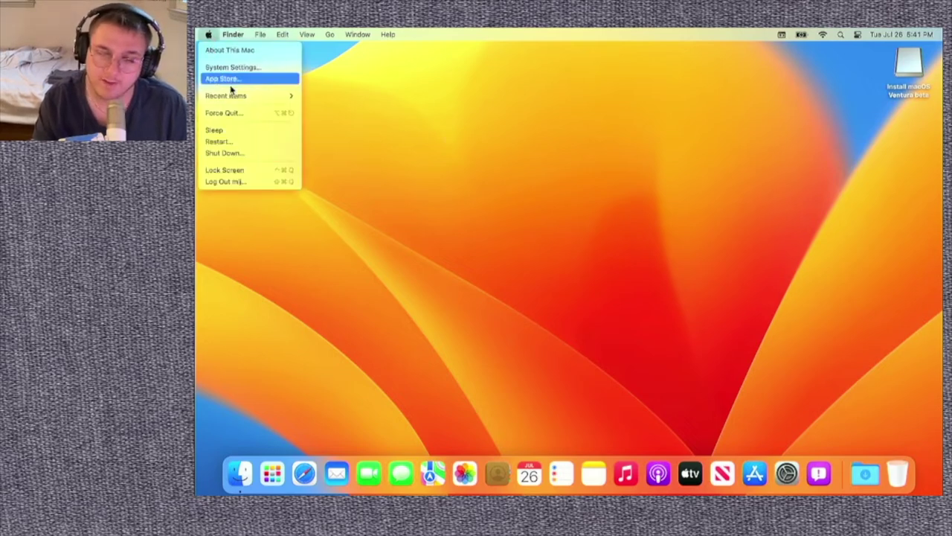
{"action": "left_click", "coordinate": [437, 298]}
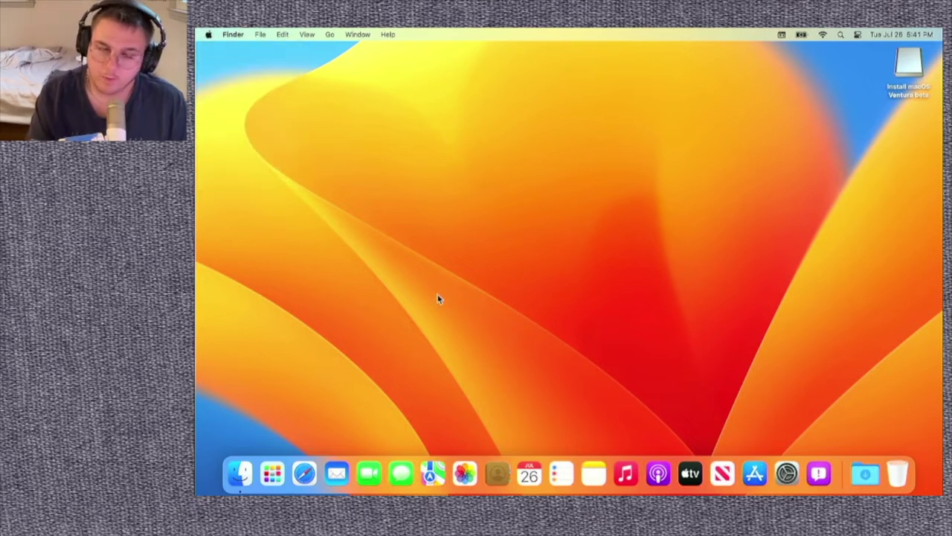
Switch to Safari and search the web for propresenter.
{"action": "left_click", "coordinate": [305, 476]}
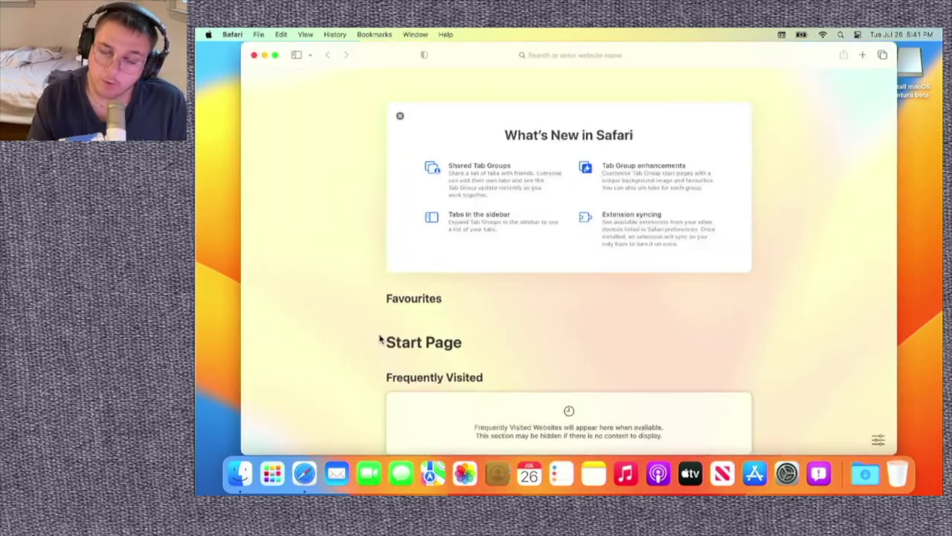
{"action": "left_click", "coordinate": [633, 54]}
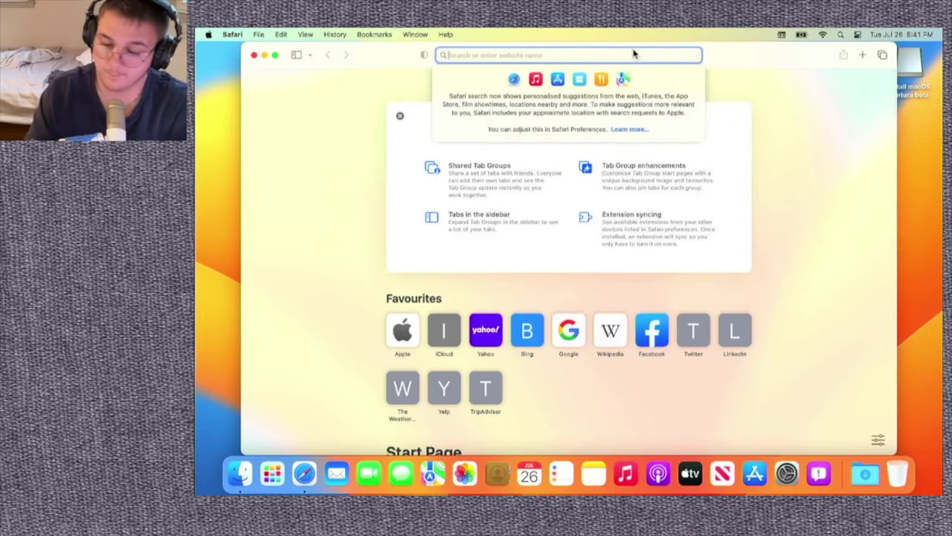
{"action": "type", "text": "propr"}
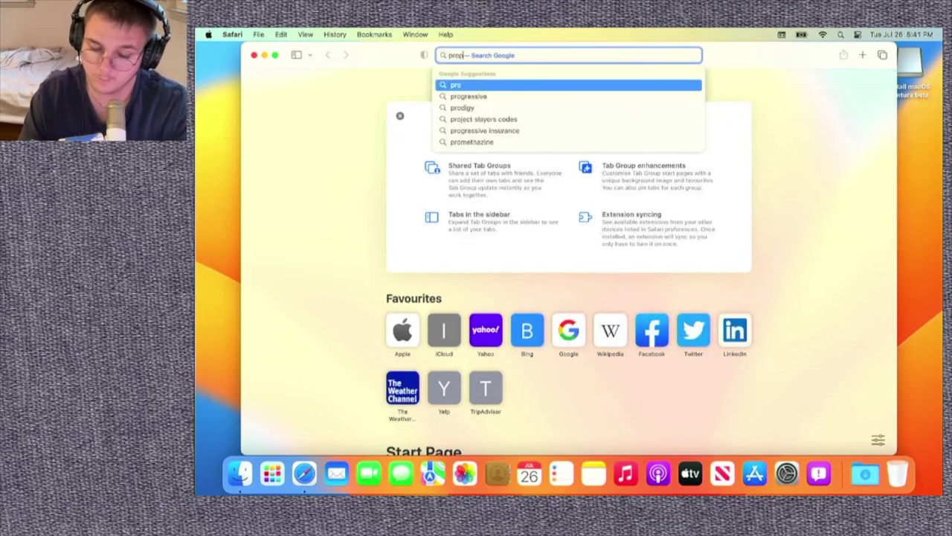
{"action": "type", "text": "esen"}
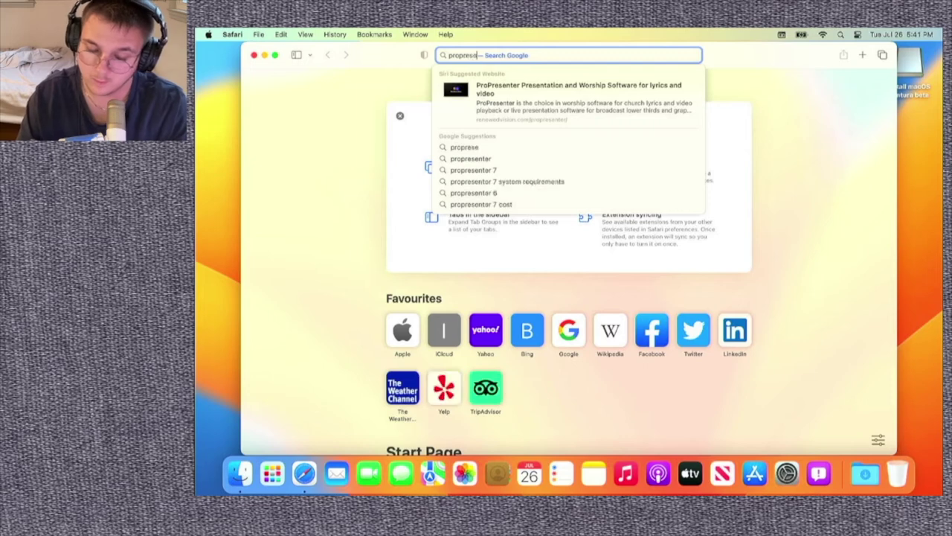
{"action": "type", "text": "ter"}
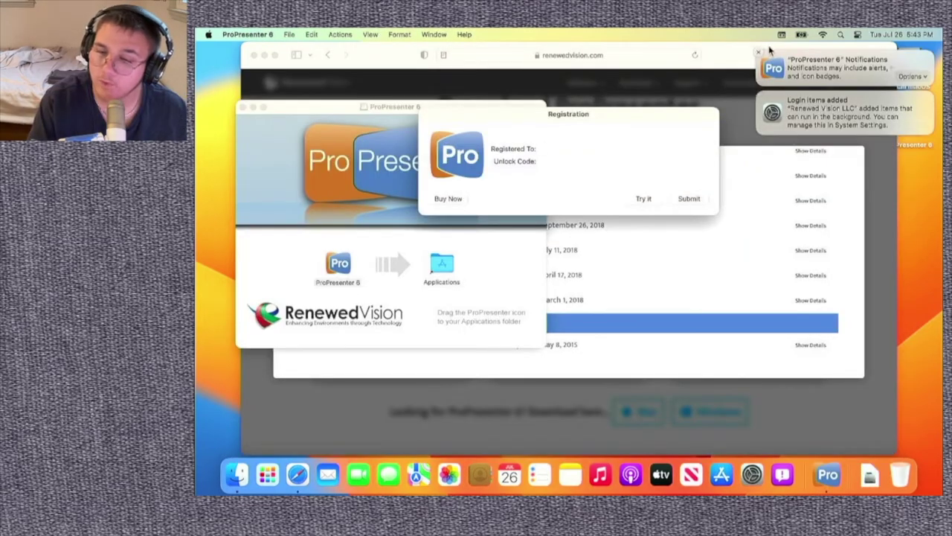
Dismiss the ProPresenter 6 and login items notifications, and start ProPresenter 6 in trial mode without registering.
{"action": "left_click", "coordinate": [759, 52]}
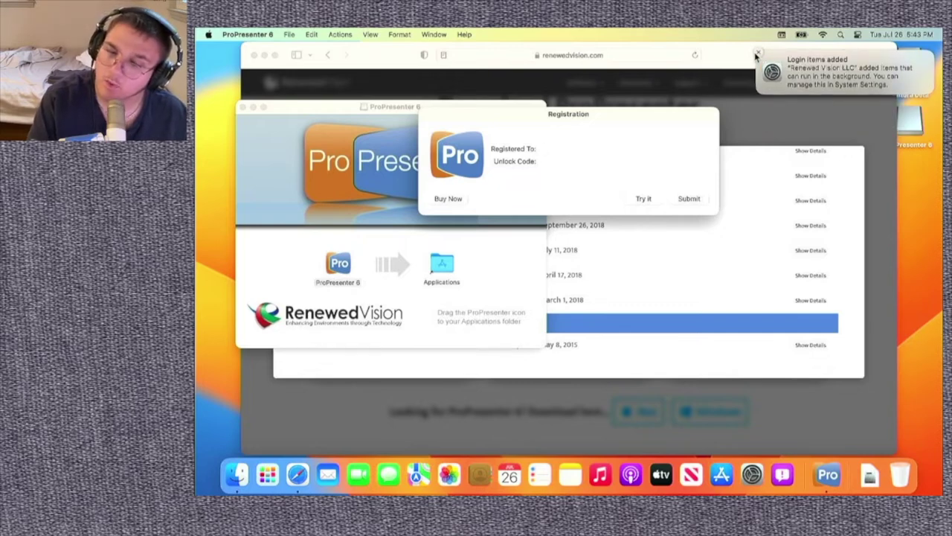
{"action": "left_click", "coordinate": [759, 52]}
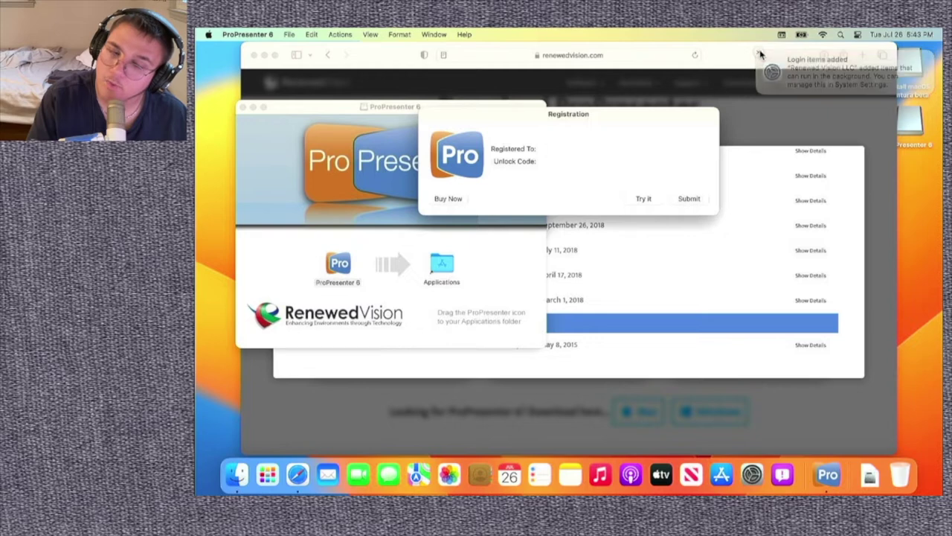
{"action": "left_click", "coordinate": [643, 199]}
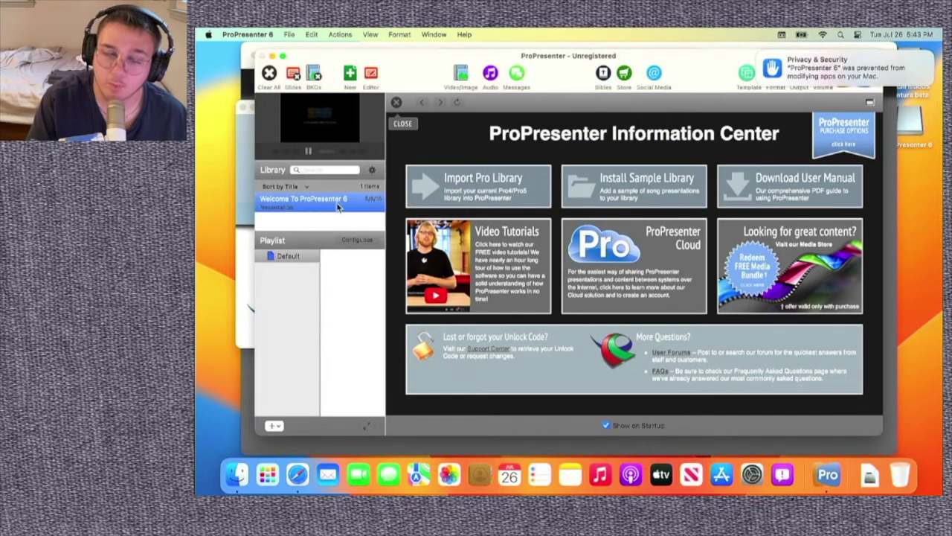
Close the ProPresenter 6 installer disk window and the Safari download page.
{"action": "left_click", "coordinate": [243, 186]}
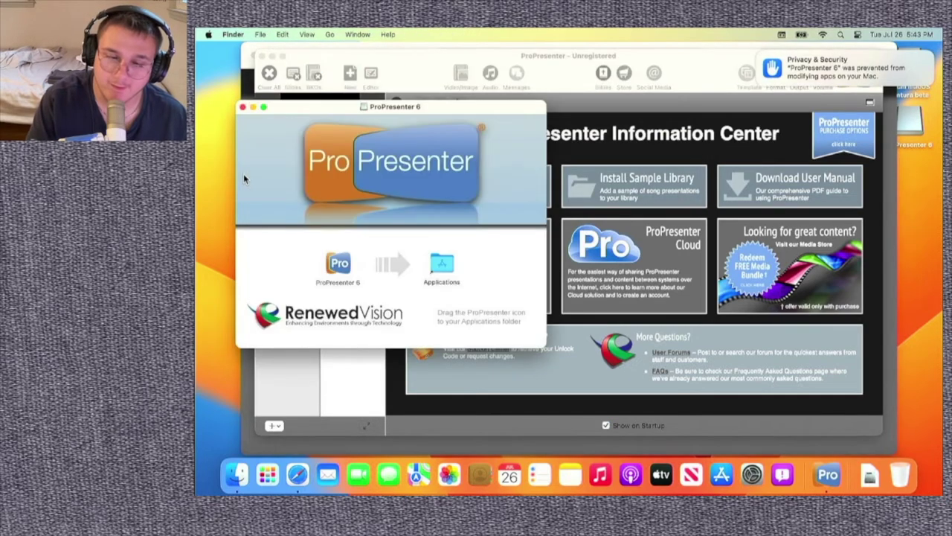
{"action": "left_click", "coordinate": [243, 107]}
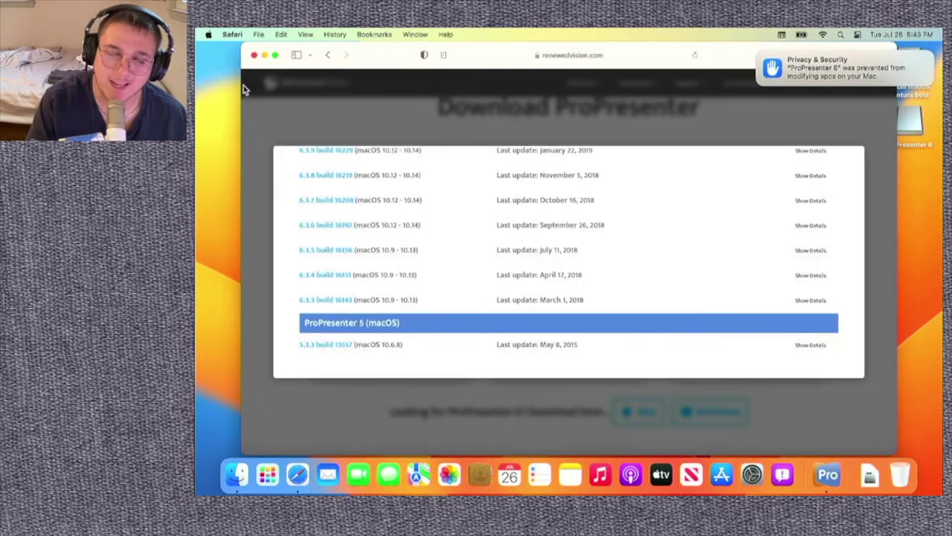
{"action": "left_click", "coordinate": [246, 89]}
{"action": "left_click", "coordinate": [254, 55]}
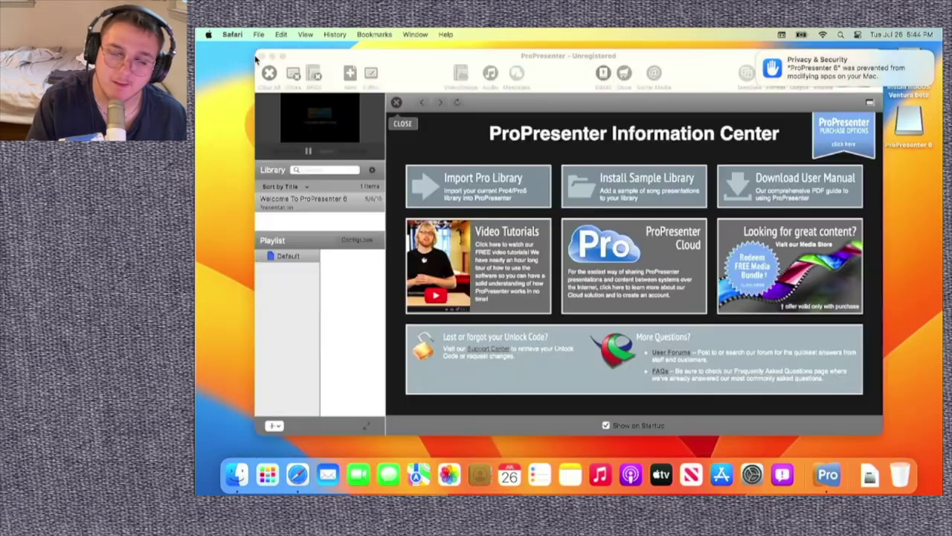
Expand the ProPresenter window to fill the screen and enlarge the preview area above the library.
{"action": "left_click", "coordinate": [284, 62]}
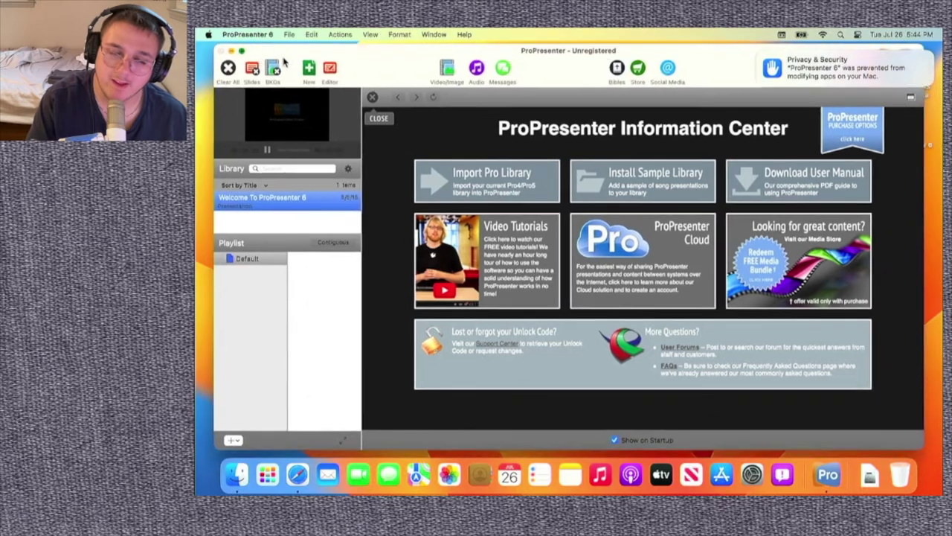
{"action": "double_click", "coordinate": [284, 62]}
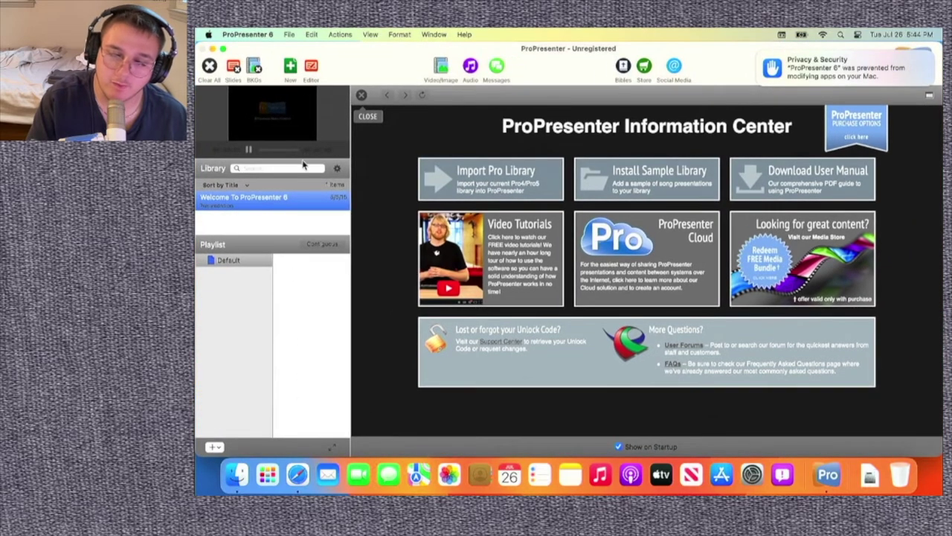
{"action": "left_click_drag", "start_coordinate": [324, 157], "coordinate": [325, 200]}
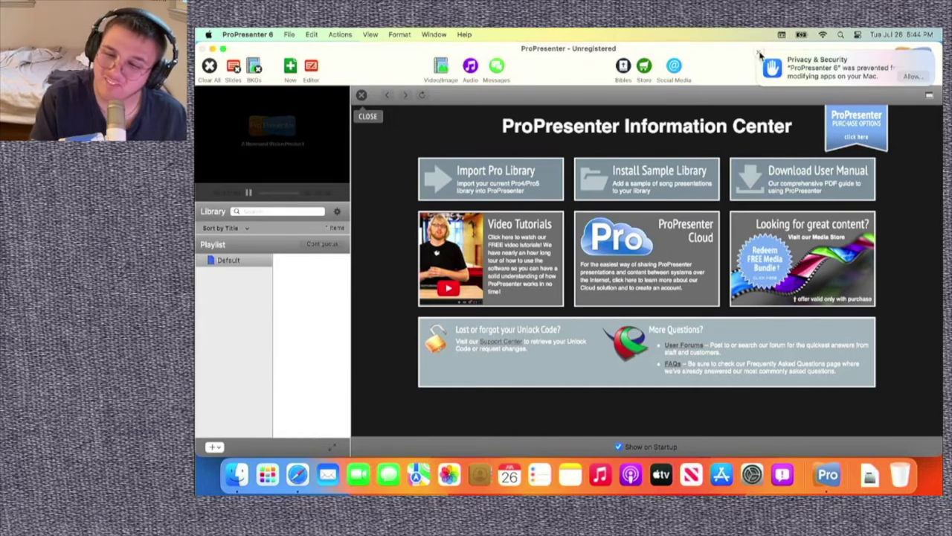
Dismiss the Privacy & Security notification, then check ProPresenter 6's version information and close it.
{"action": "left_click", "coordinate": [759, 55]}
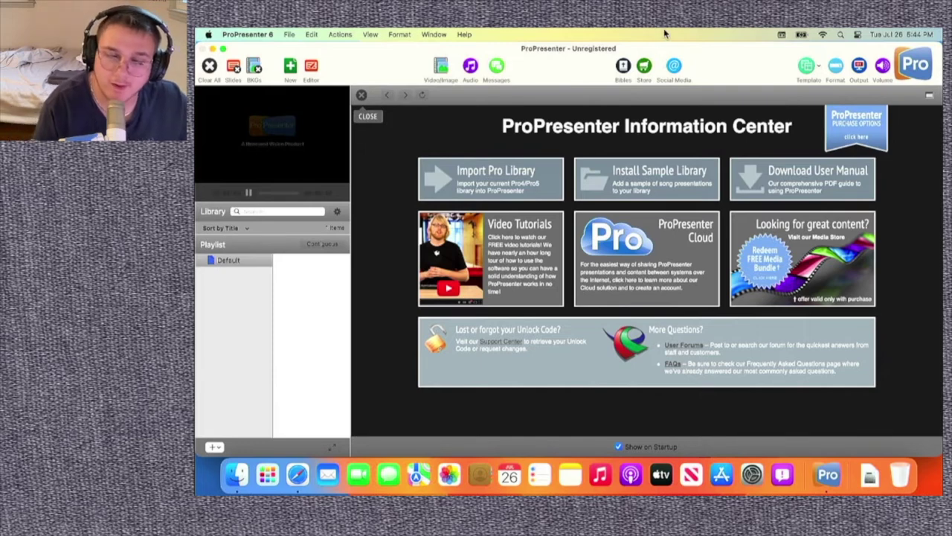
{"action": "left_click", "coordinate": [270, 34]}
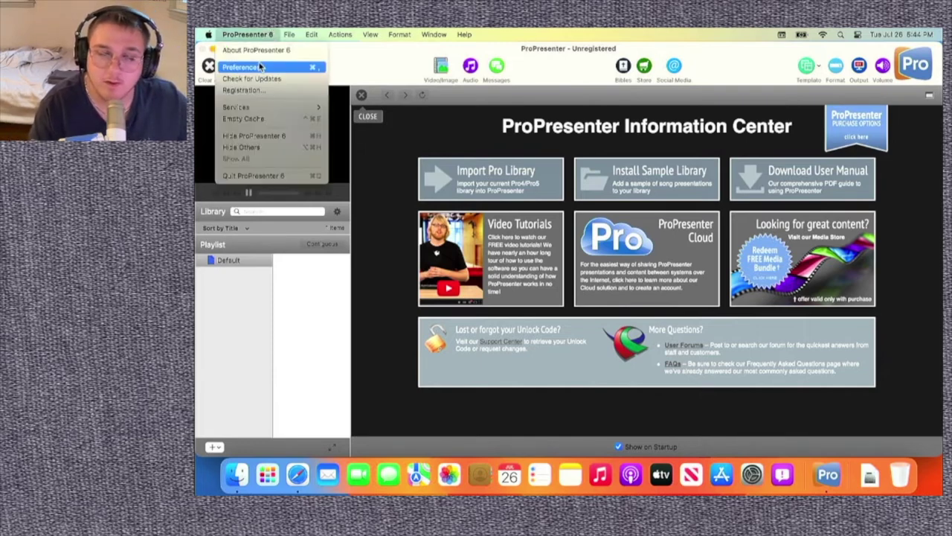
{"action": "left_click", "coordinate": [267, 52]}
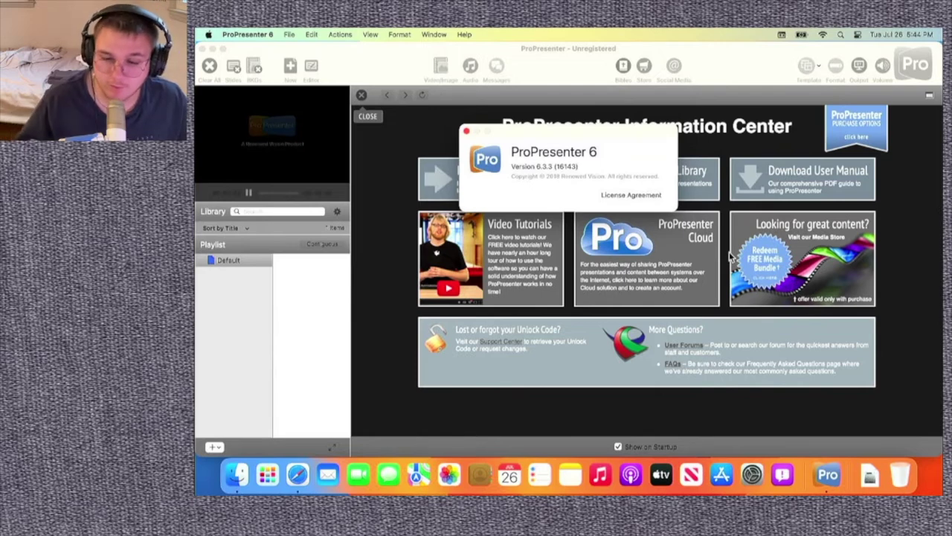
{"action": "left_click", "coordinate": [467, 131]}
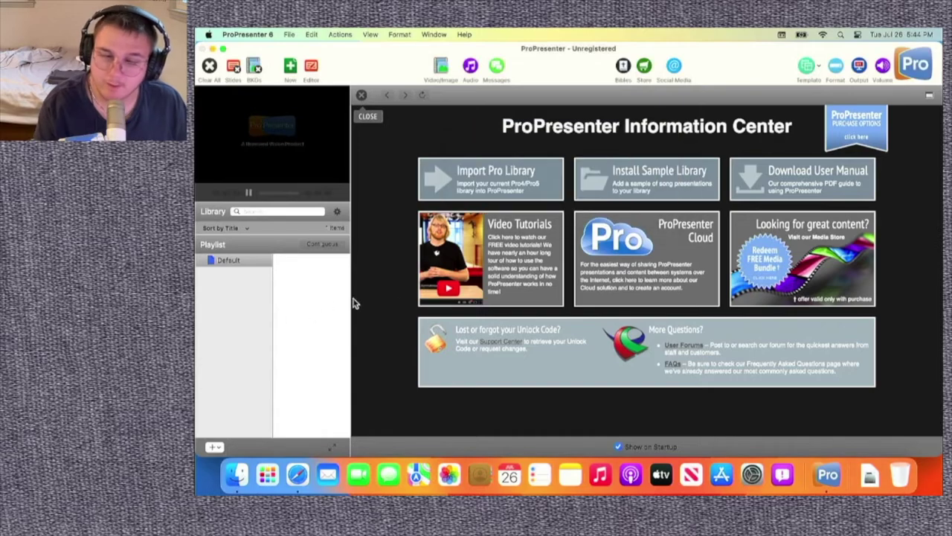
Install the Sample Library from the ProPresenter Information Center, and decline a second installation of it.
{"action": "left_click", "coordinate": [665, 189]}
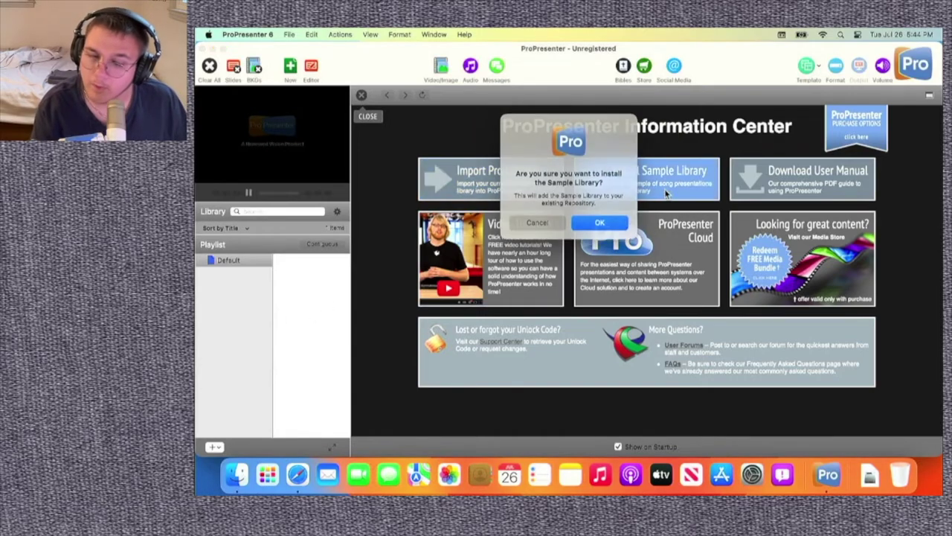
{"action": "left_click", "coordinate": [599, 222]}
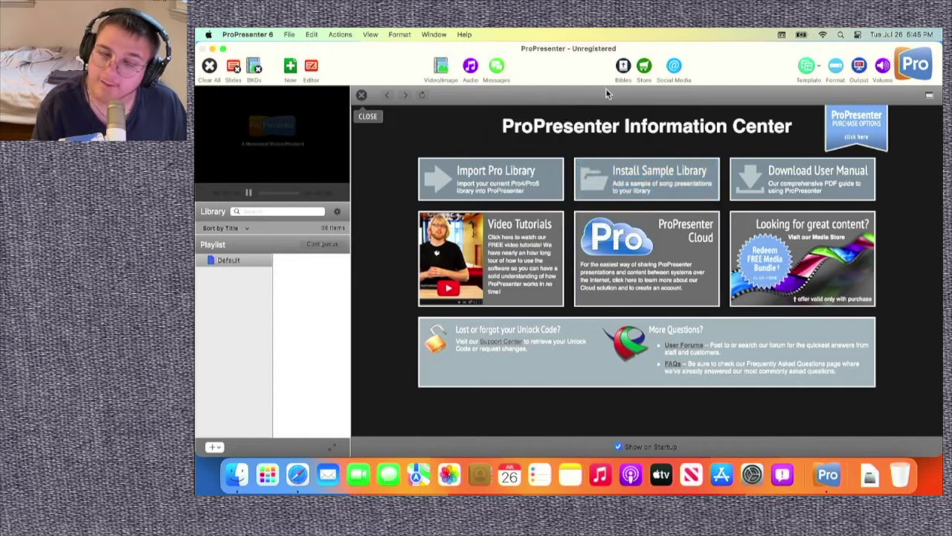
{"action": "left_click", "coordinate": [605, 163]}
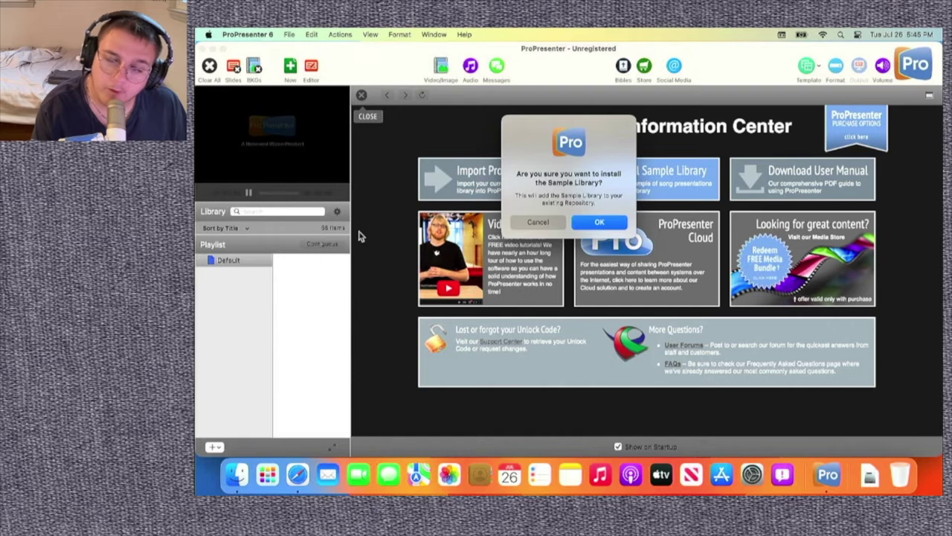
{"action": "left_click", "coordinate": [538, 222]}
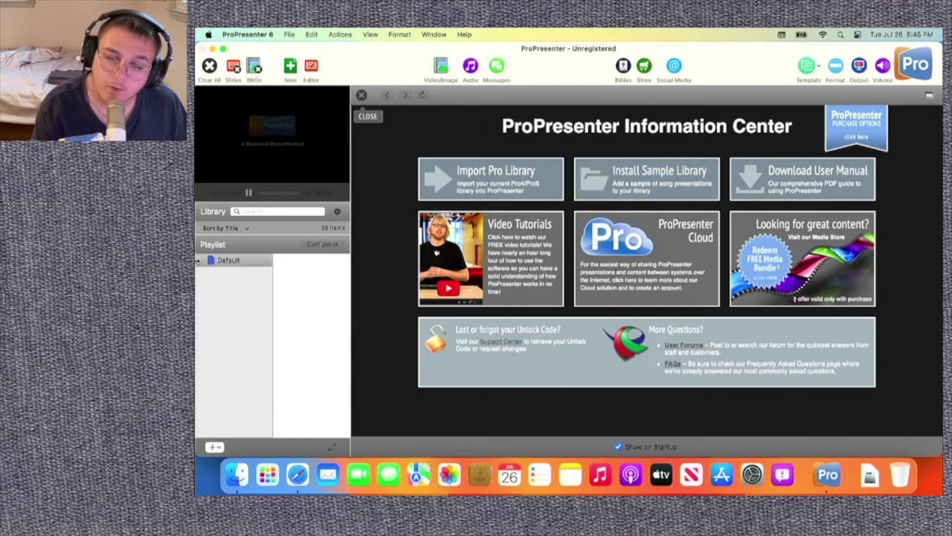
Enlarge the library list, select "Great is Thy faithfulness", and close the Information Center to show its slides.
{"action": "left_click_drag", "start_coordinate": [232, 240], "coordinate": [251, 365]}
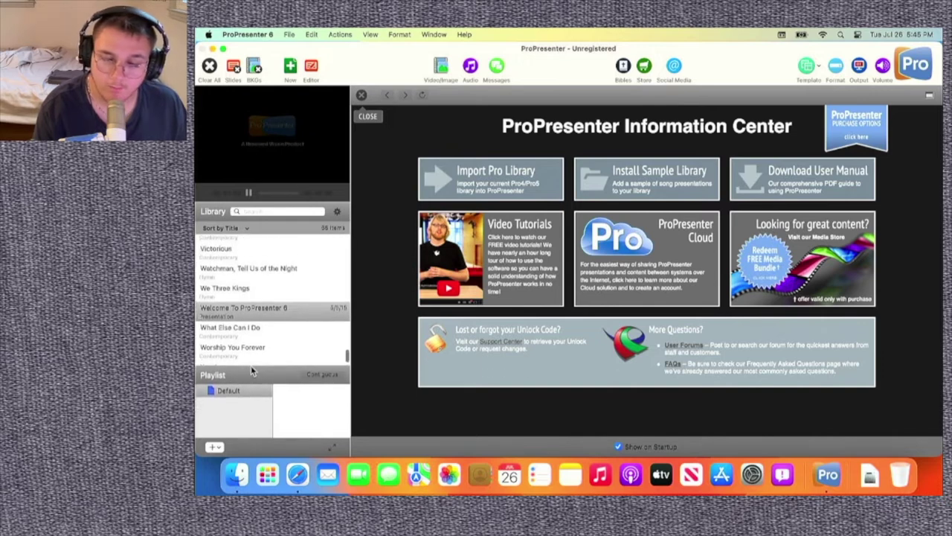
{"action": "scroll", "coordinate": [296, 275], "scroll_direction": "up", "scroll_amount": 15}
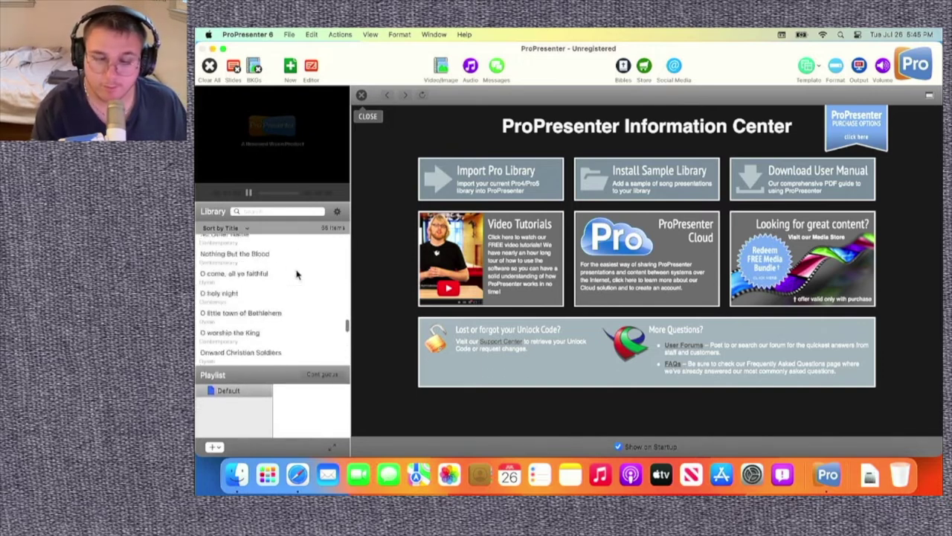
{"action": "scroll", "coordinate": [296, 275], "scroll_direction": "up", "scroll_amount": 5}
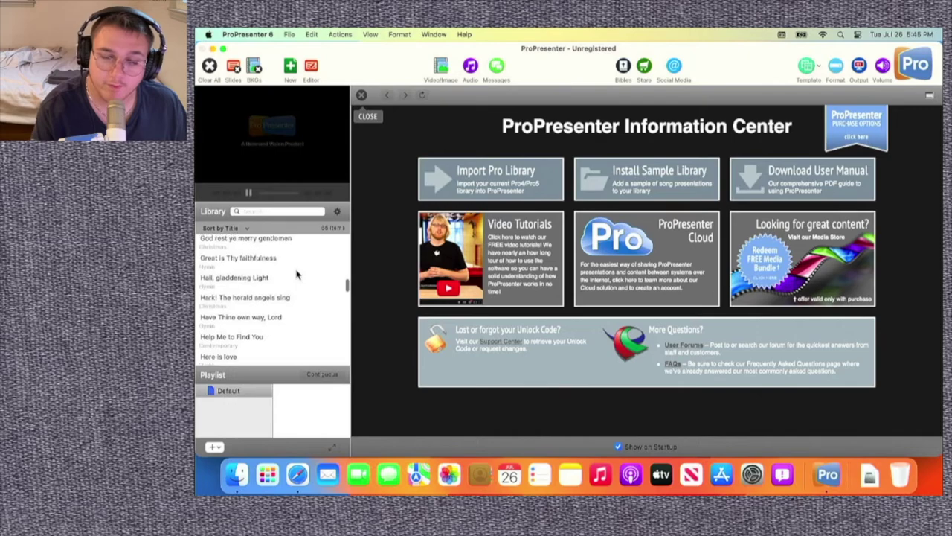
{"action": "left_click", "coordinate": [290, 268]}
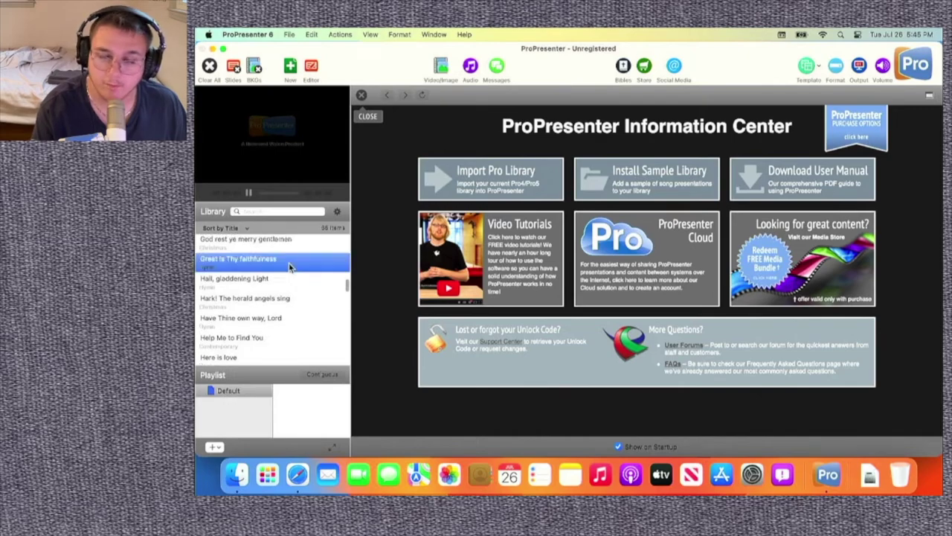
{"action": "left_click", "coordinate": [361, 97]}
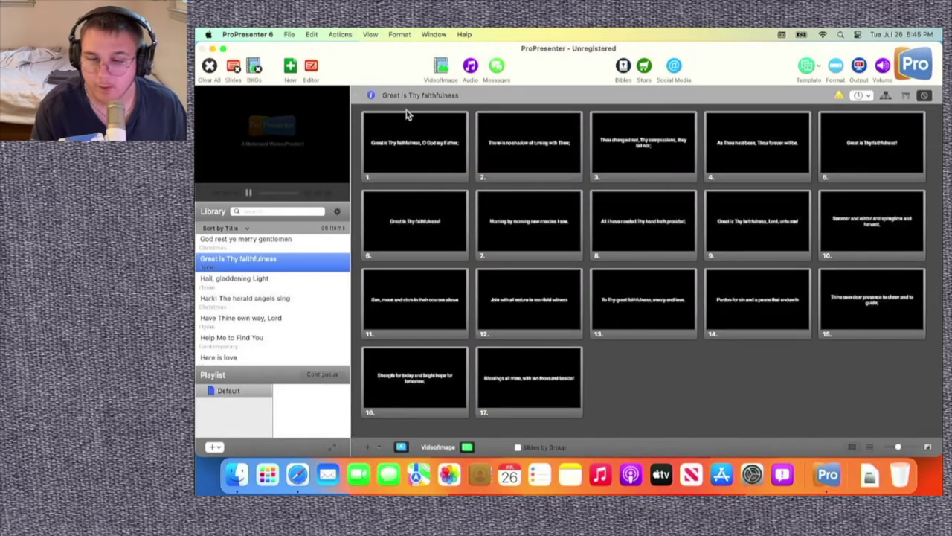
Present "Great is Thy faithfulness" from slide 1, advancing one slide at a time to slide 16.
{"action": "left_click", "coordinate": [421, 139]}
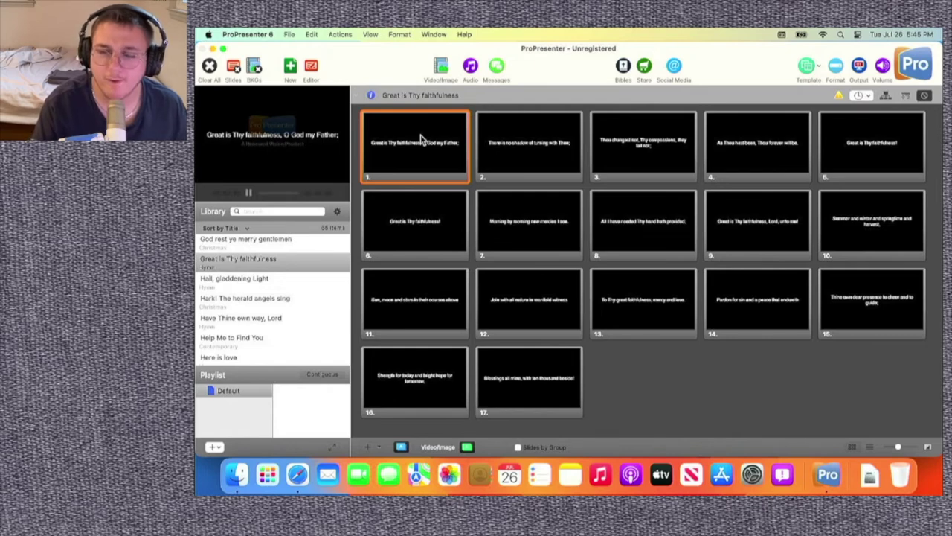
{"action": "key", "text": "Right"}
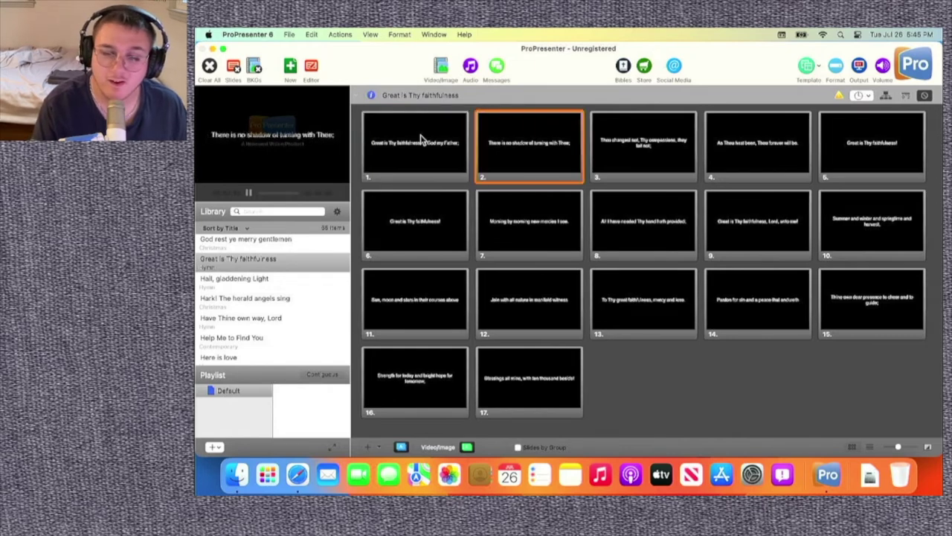
{"action": "key", "text": "Right"}
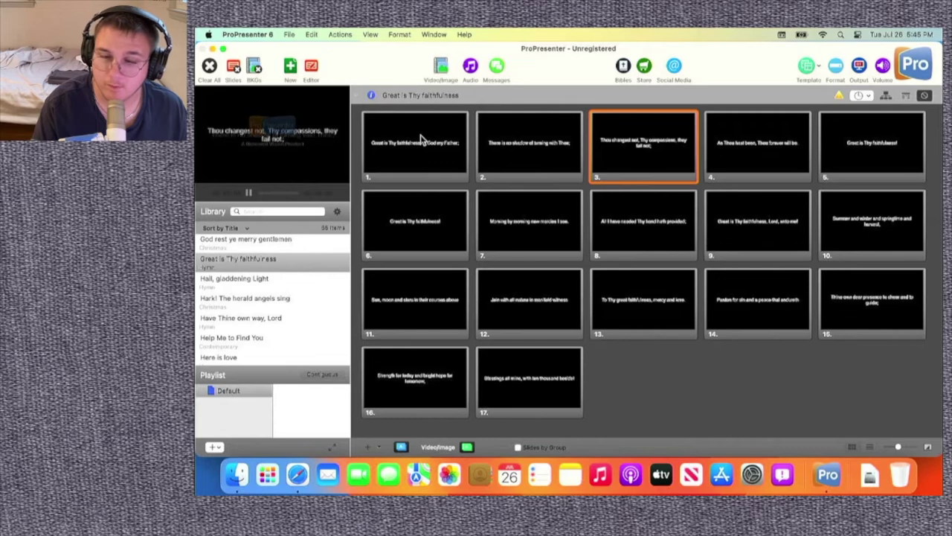
{"action": "key", "text": "Right"}
{"action": "key", "text": "Right"}
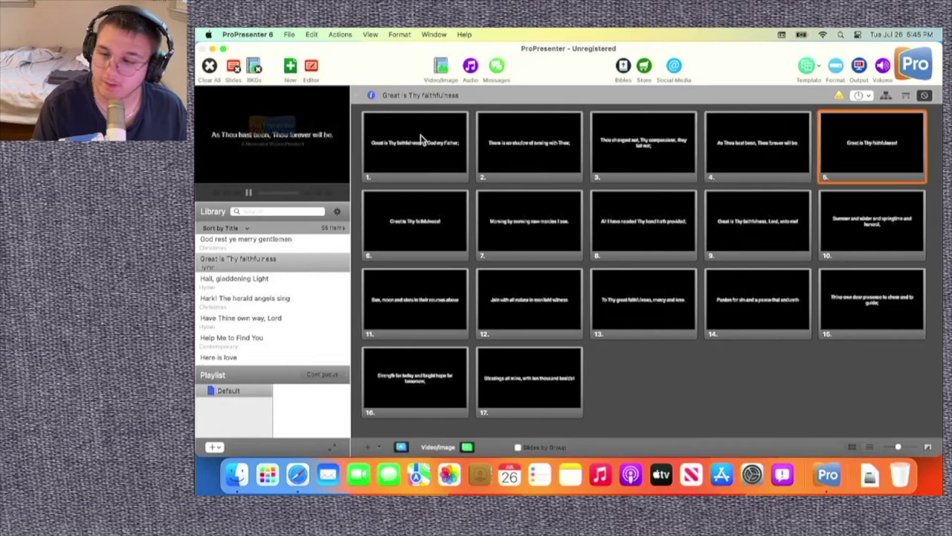
{"action": "key", "text": "Right"}
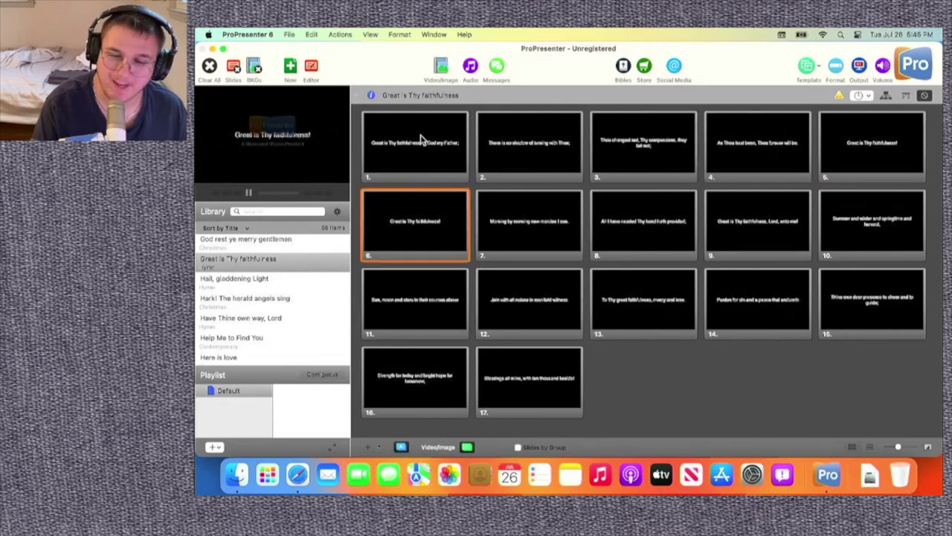
{"action": "key", "text": "Right"}
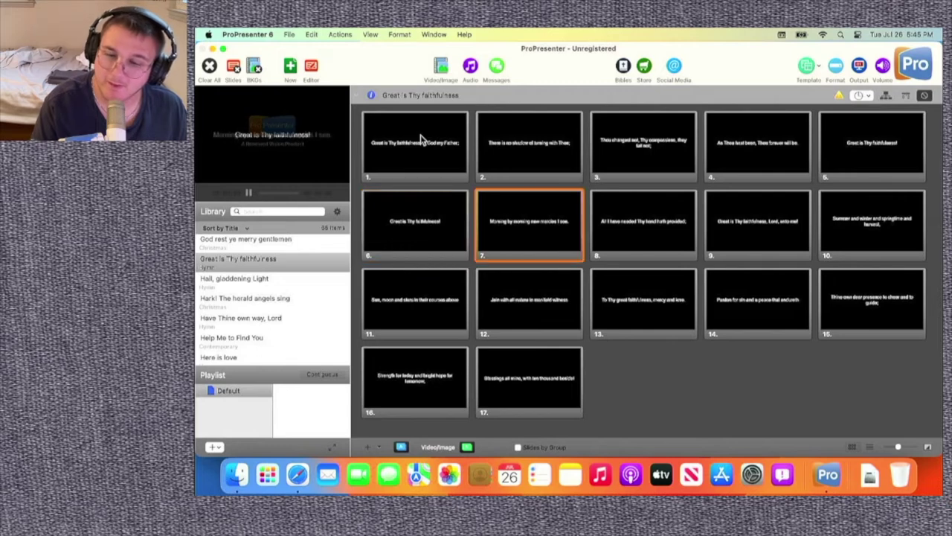
{"action": "key", "text": "Right"}
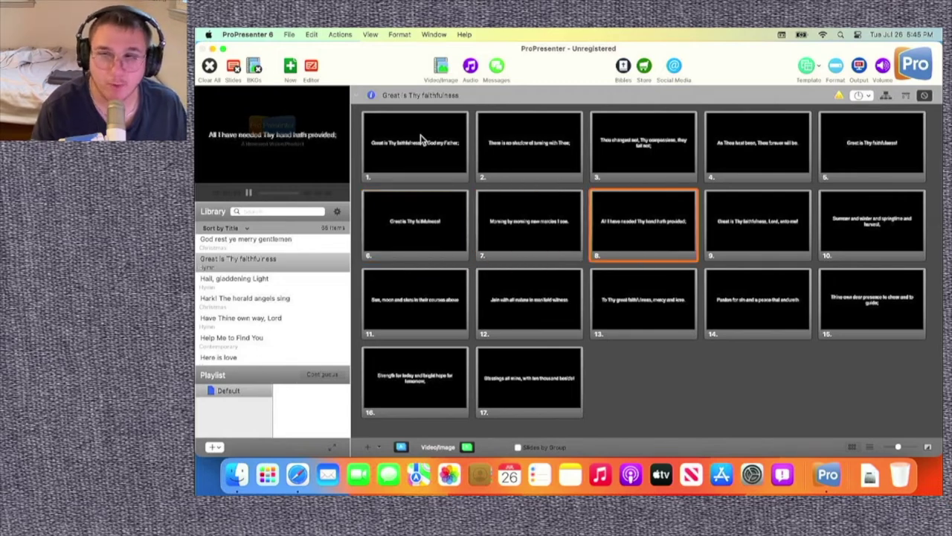
{"action": "key", "text": "Right"}
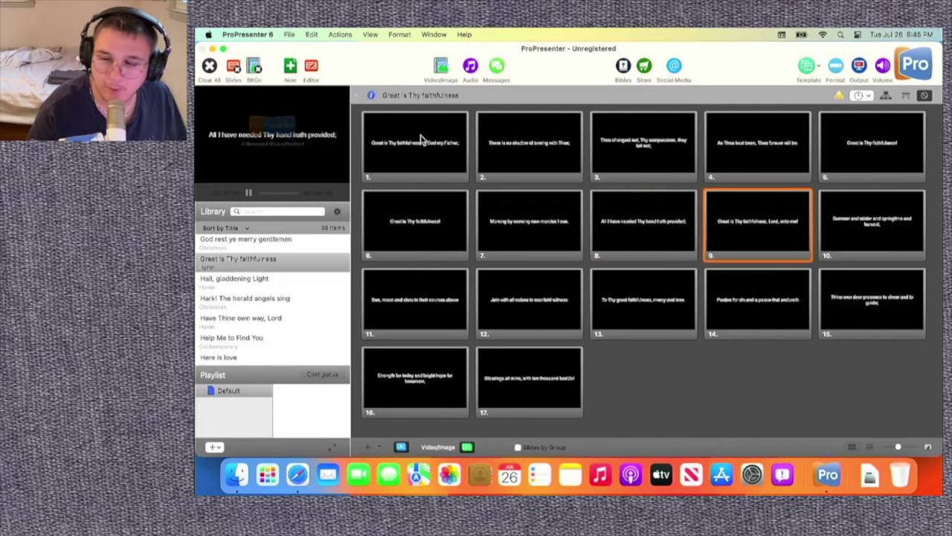
{"action": "key", "text": "Right"}
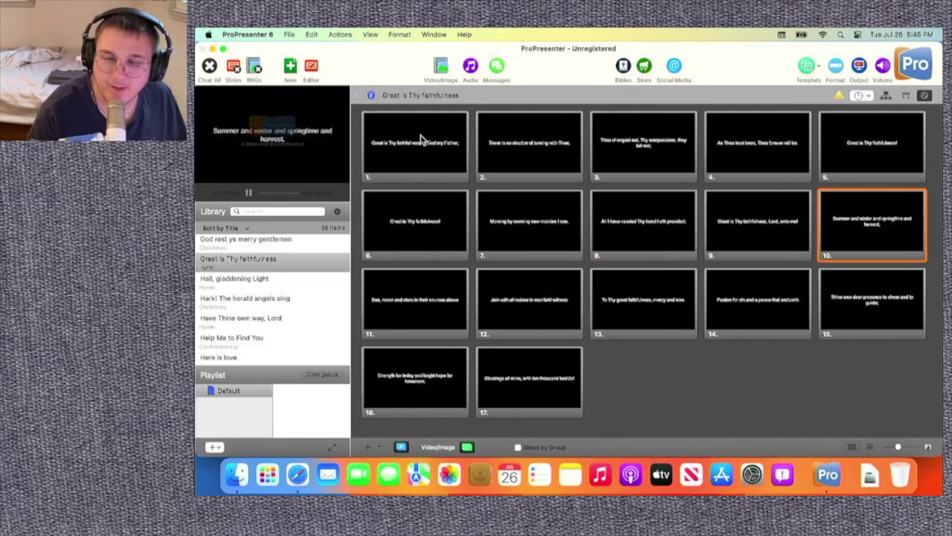
{"action": "key", "text": "Right"}
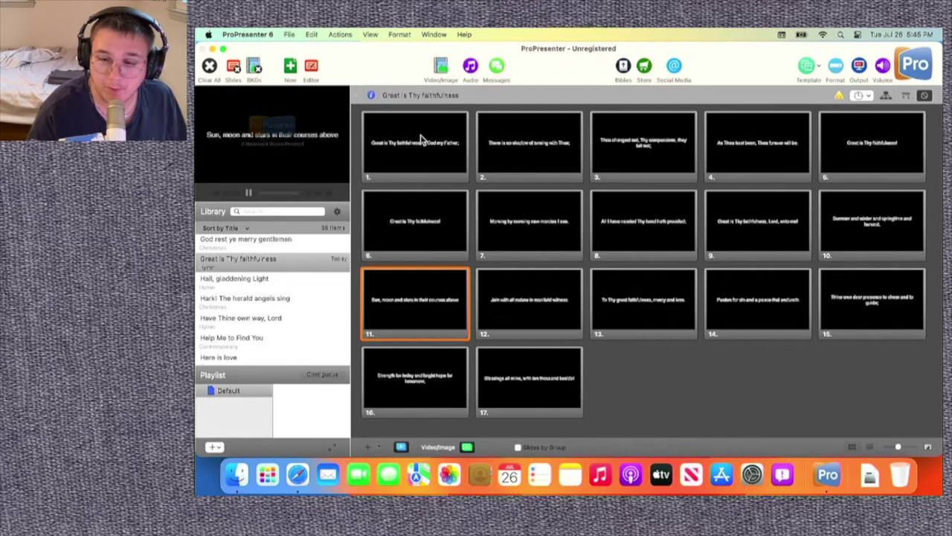
{"action": "key", "text": "Right"}
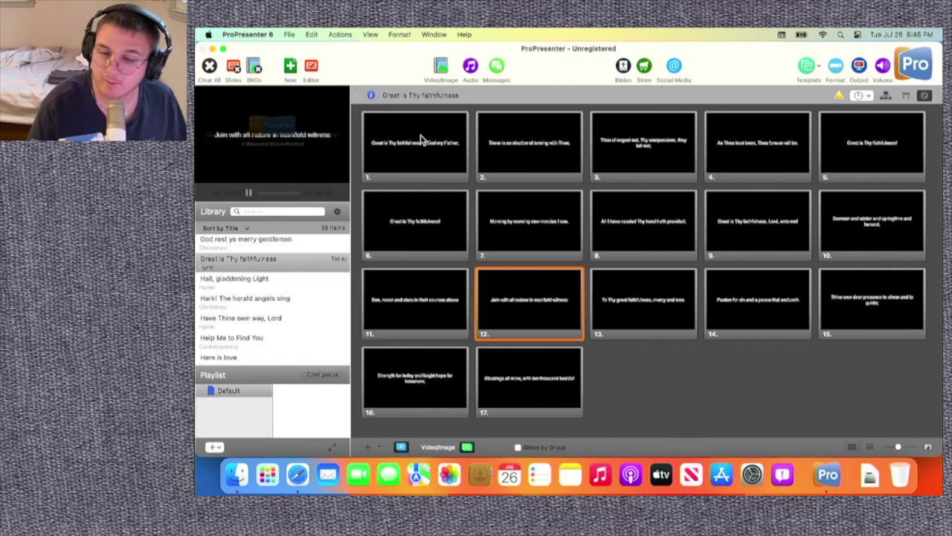
{"action": "key", "text": "Right"}
{"action": "key", "text": "Right"}
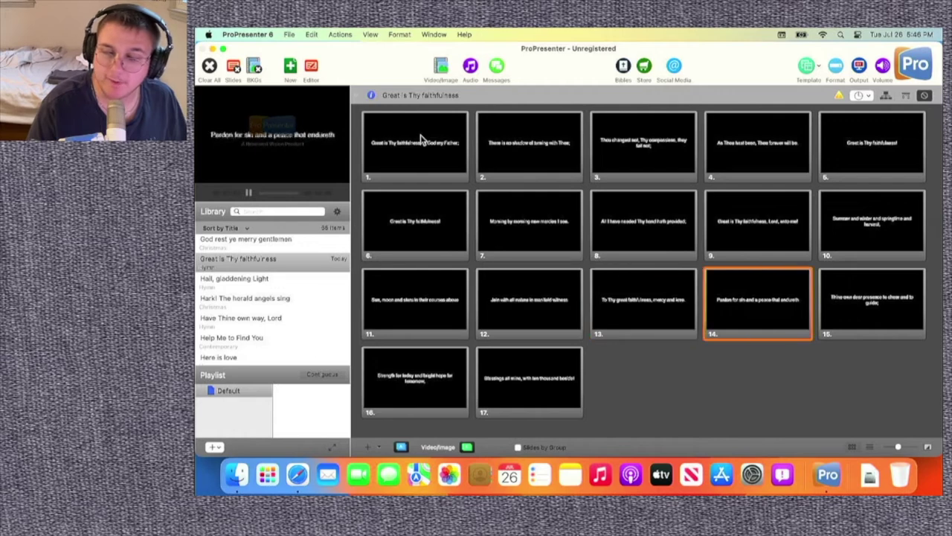
{"action": "key", "text": "Right"}
{"action": "key", "text": "Right"}
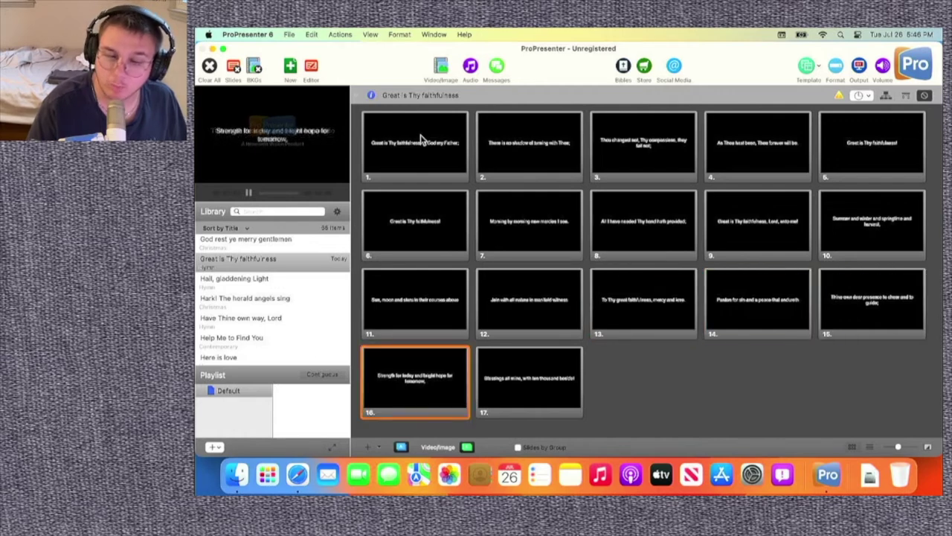
Edit slide 10, narrowing its text box so the lyric wraps after "Summer and winter and", and center the box on the slide.
{"action": "left_click", "coordinate": [311, 68]}
{"action": "left_click", "coordinate": [381, 121]}
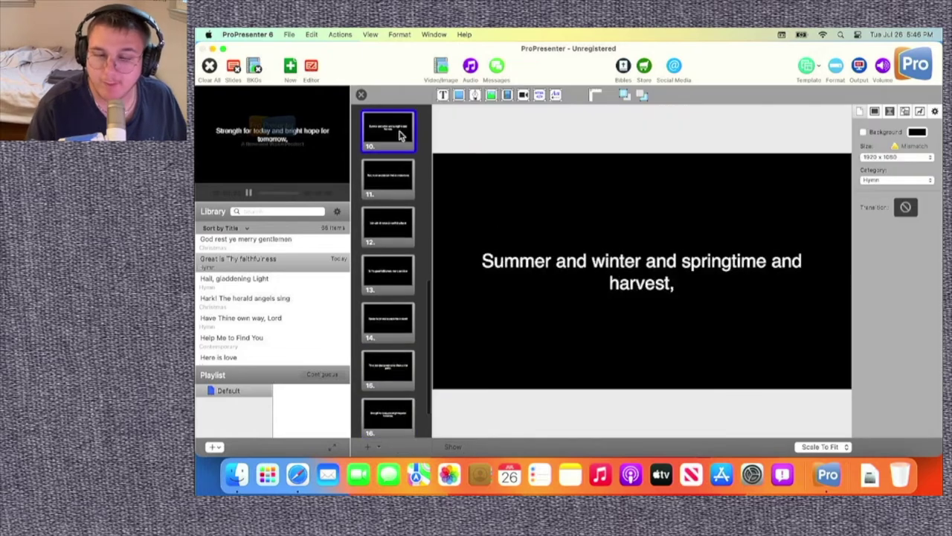
{"action": "left_click", "coordinate": [491, 270]}
{"action": "left_click", "coordinate": [452, 276]}
{"action": "left_click", "coordinate": [457, 272]}
{"action": "double_click", "coordinate": [548, 283]}
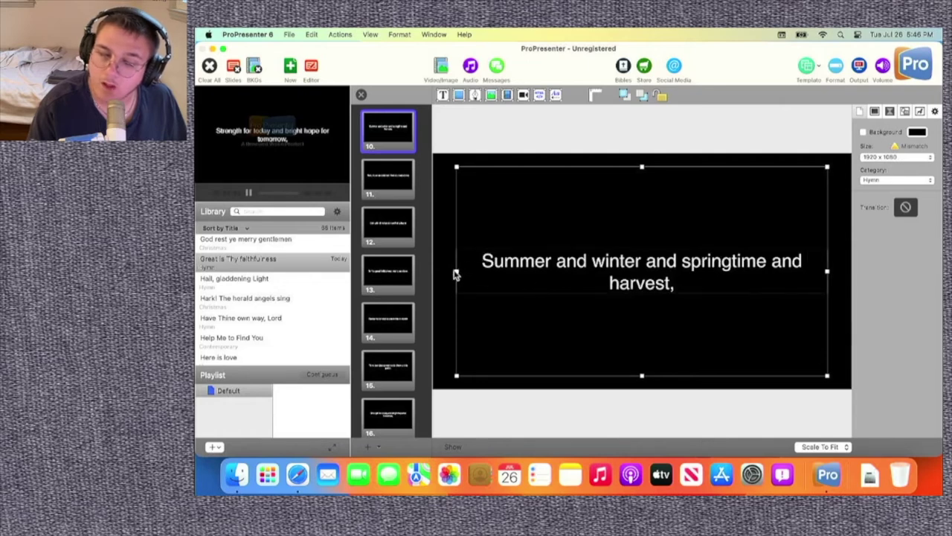
{"action": "left_click", "coordinate": [482, 268], "text": "shift"}
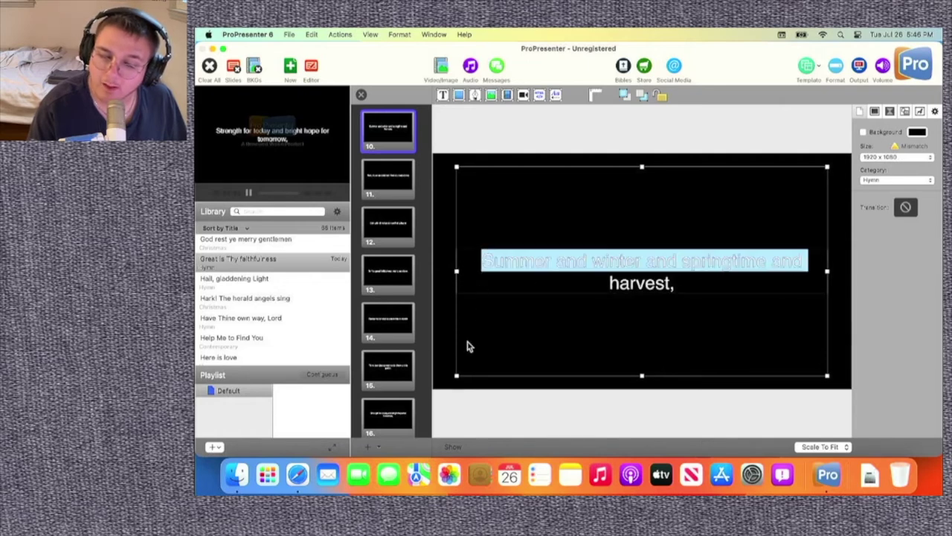
{"action": "left_click", "coordinate": [441, 338]}
{"action": "left_click", "coordinate": [491, 273]}
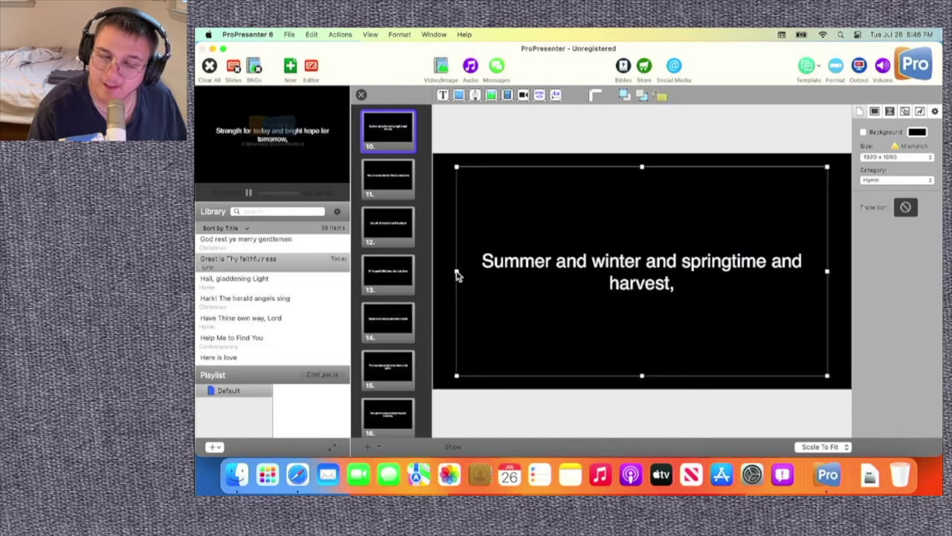
{"action": "left_click_drag", "start_coordinate": [462, 274], "coordinate": [598, 281]}
{"action": "left_click_drag", "start_coordinate": [676, 276], "coordinate": [608, 275]}
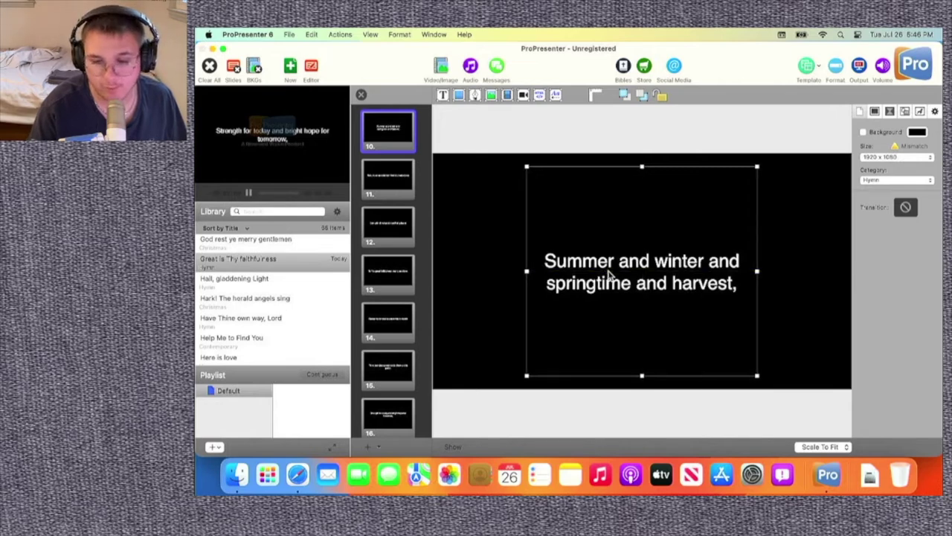
Narrow slide 11's text box so the lyric wraps after "Sun, moon and stars in", and center it on the slide.
{"action": "left_click", "coordinate": [413, 187]}
{"action": "left_click", "coordinate": [550, 308]}
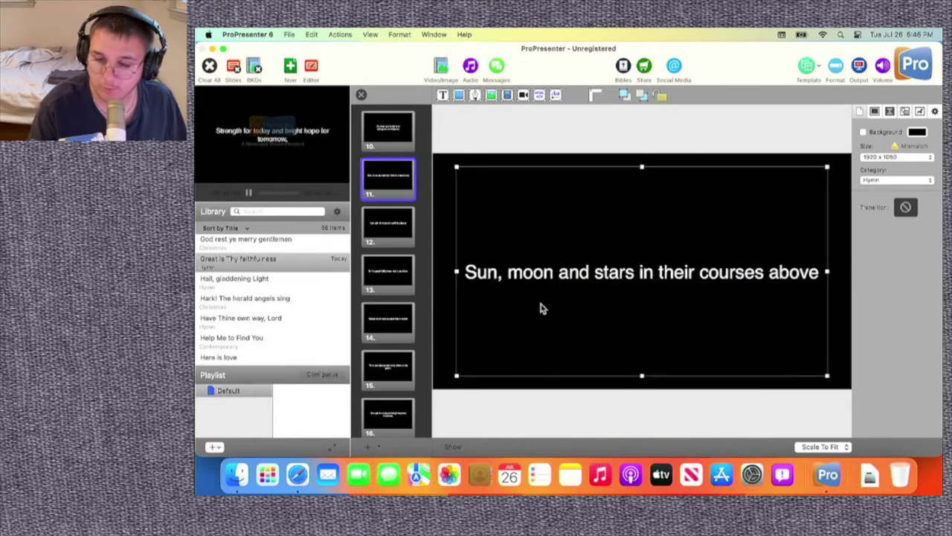
{"action": "left_click_drag", "start_coordinate": [457, 272], "coordinate": [607, 253]}
{"action": "left_click_drag", "start_coordinate": [687, 263], "coordinate": [604, 267]}
{"action": "mouse_move", "coordinate": [608, 264]}
{"action": "left_mouse_down"}
{"action": "mouse_move", "coordinate": [591, 264]}
{"action": "mouse_move", "coordinate": [612, 264]}
{"action": "left_mouse_up"}
Narrow slide 12's text box so the lyric wraps after "Join with all nature in", and center it on the slide.
{"action": "left_click", "coordinate": [400, 225]}
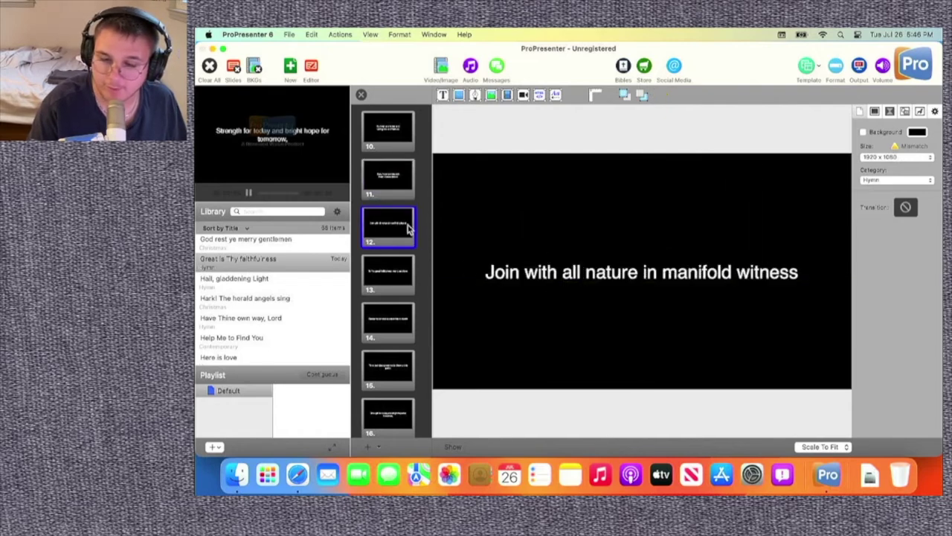
{"action": "left_click", "coordinate": [506, 292]}
{"action": "left_click_drag", "start_coordinate": [457, 272], "coordinate": [615, 274]}
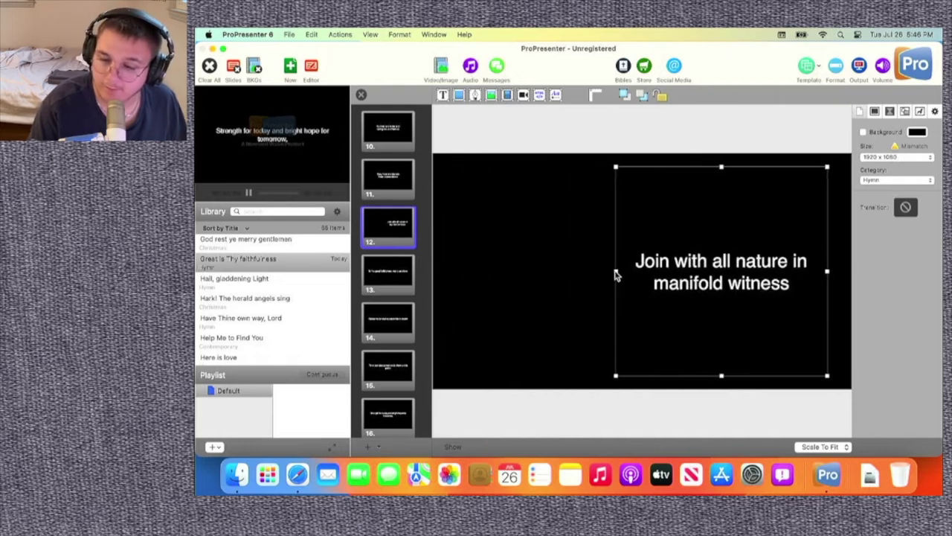
{"action": "left_click_drag", "start_coordinate": [683, 287], "coordinate": [603, 285]}
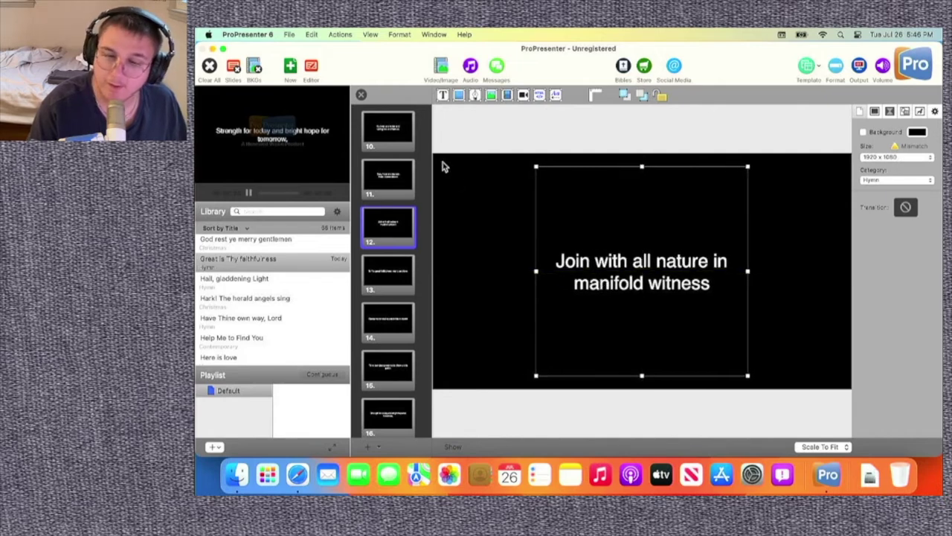
Return to slide 10, close the slide editor, and present slides 1, 11 and 17 of the hymn.
{"action": "left_click", "coordinate": [397, 130]}
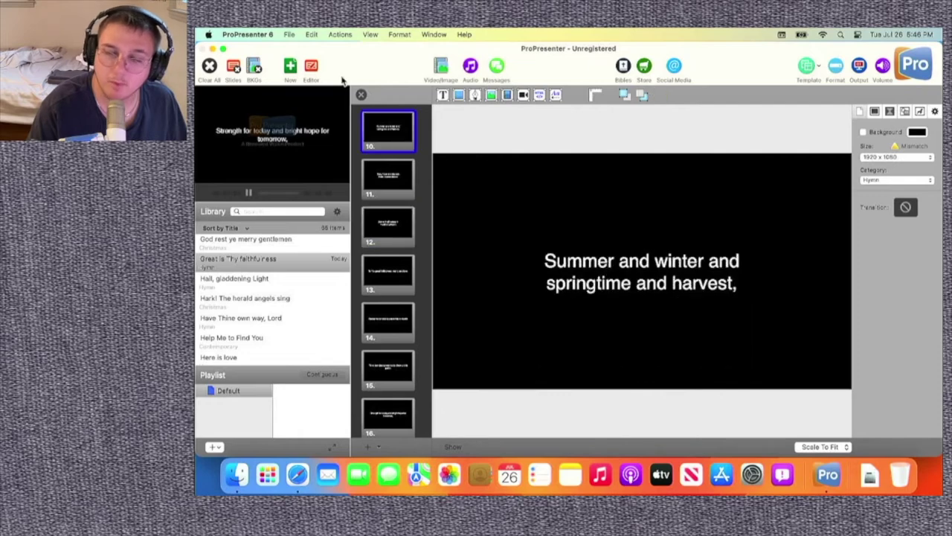
{"action": "left_click", "coordinate": [361, 95]}
{"action": "left_click", "coordinate": [390, 130]}
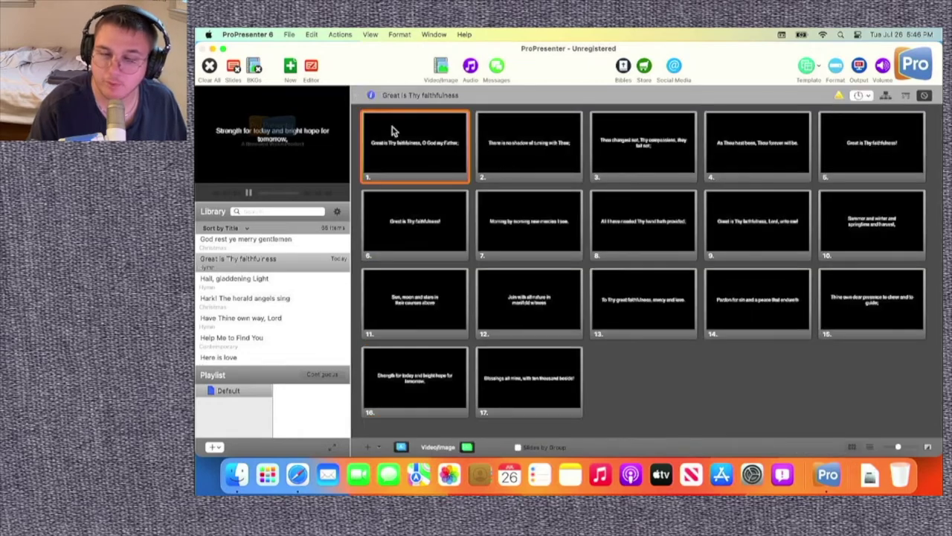
{"action": "left_click", "coordinate": [424, 300]}
{"action": "left_click", "coordinate": [525, 358]}
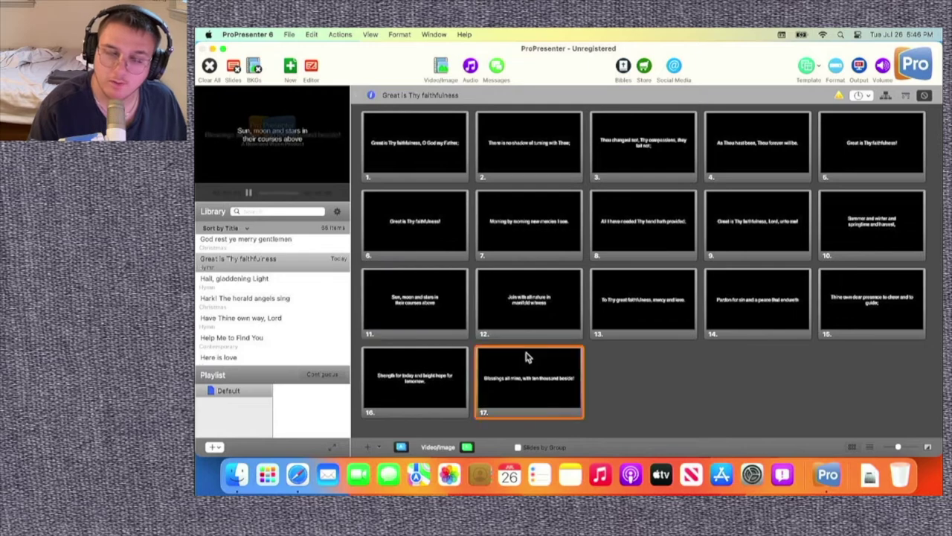
Open "Hark! The herald angels sing" from the library, and minimize the ProPresenter 6 window.
{"action": "left_click", "coordinate": [313, 306]}
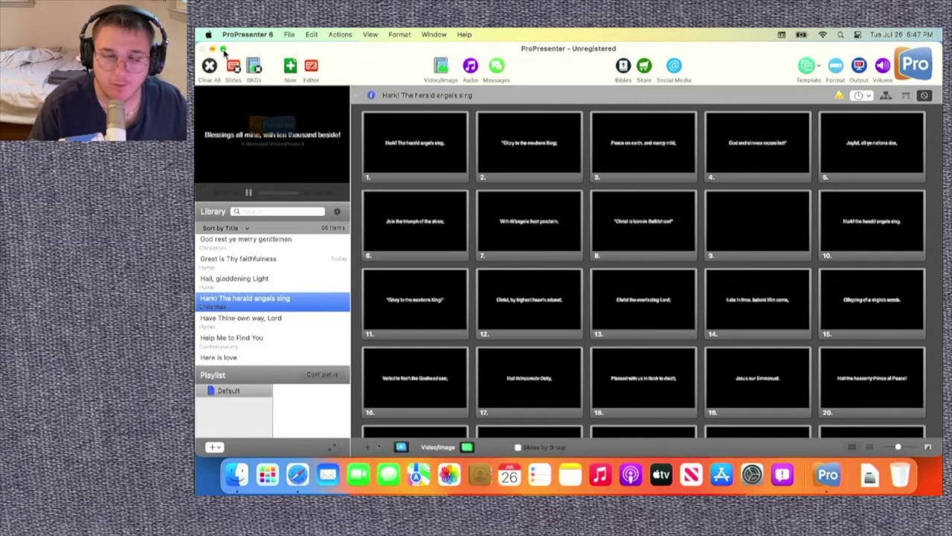
{"action": "mouse_move", "coordinate": [223, 51]}
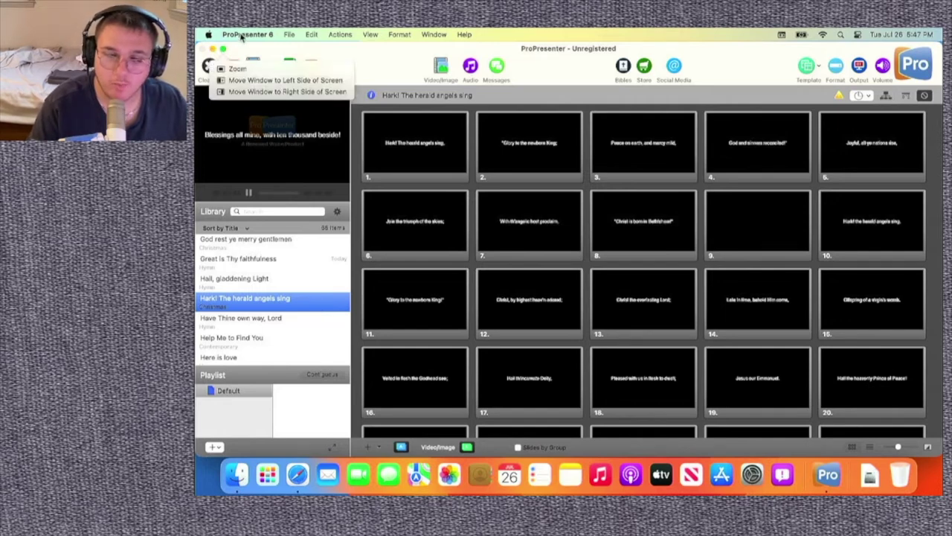
{"action": "left_click", "coordinate": [213, 48]}
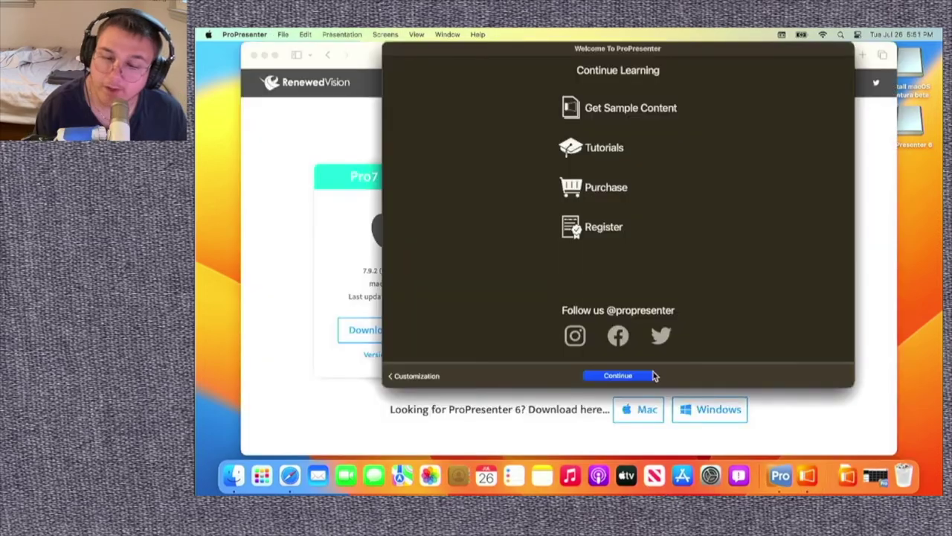
Finish the ProPresenter 7 welcome setup and select "Hail, gladdening Light" in the Default 1 library.
{"action": "left_click", "coordinate": [653, 374]}
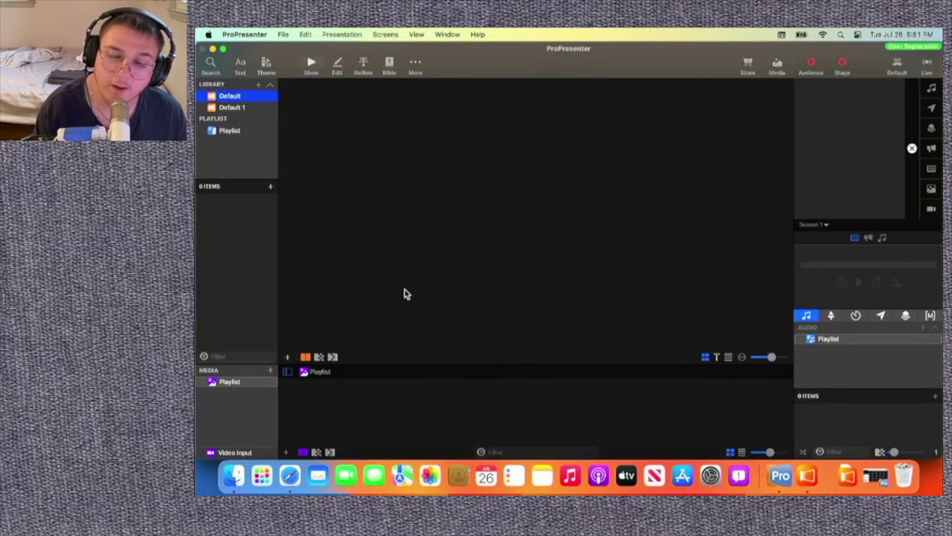
{"action": "left_click", "coordinate": [245, 107]}
{"action": "left_click", "coordinate": [253, 249]}
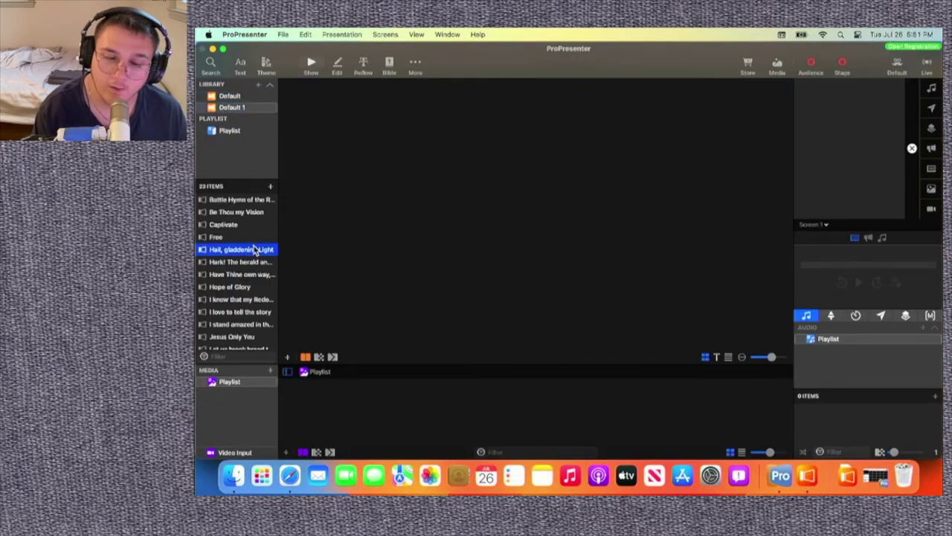
Open "Praise Your Name" from the Default 1 library and turn on the black Background Color for slide thumbnails.
{"action": "left_click", "coordinate": [253, 225]}
{"action": "scroll", "coordinate": [253, 231], "scroll_direction": "down", "scroll_amount": 1}
{"action": "scroll", "coordinate": [254, 231], "scroll_direction": "down", "scroll_amount": 5}
{"action": "left_click", "coordinate": [252, 243]}
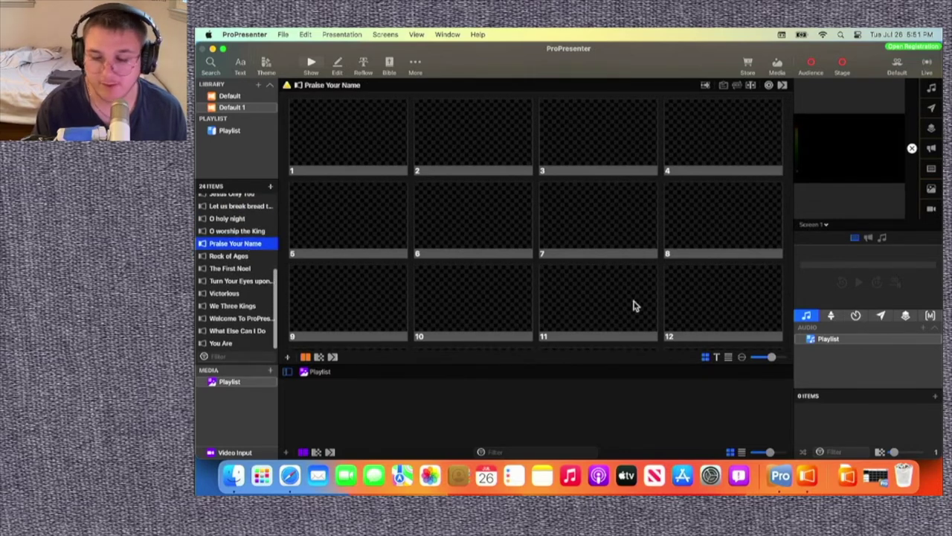
{"action": "left_click", "coordinate": [742, 358]}
{"action": "left_click", "coordinate": [692, 390]}
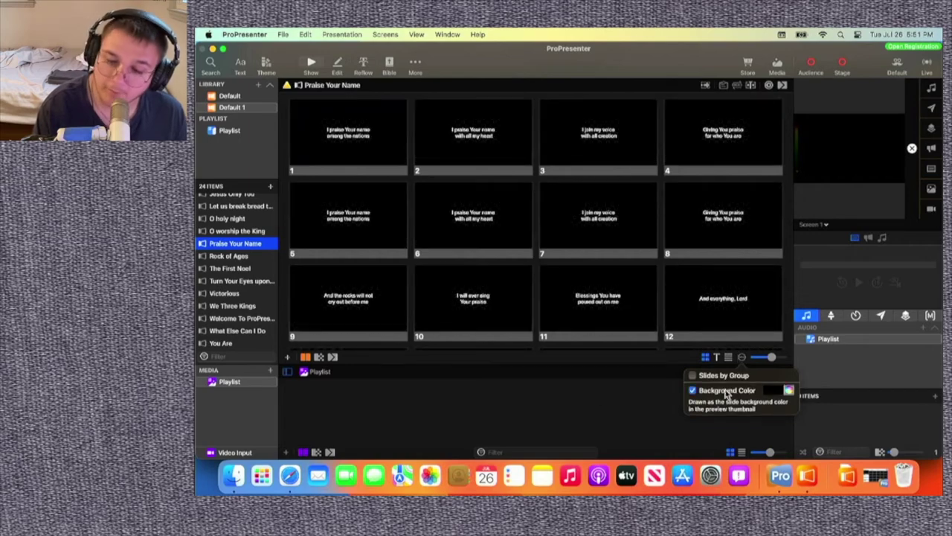
{"action": "left_click", "coordinate": [472, 427]}
View "What Else Can I Do", and open "Welcome To ProPresenter 6" and present its first slide.
{"action": "left_click", "coordinate": [259, 331]}
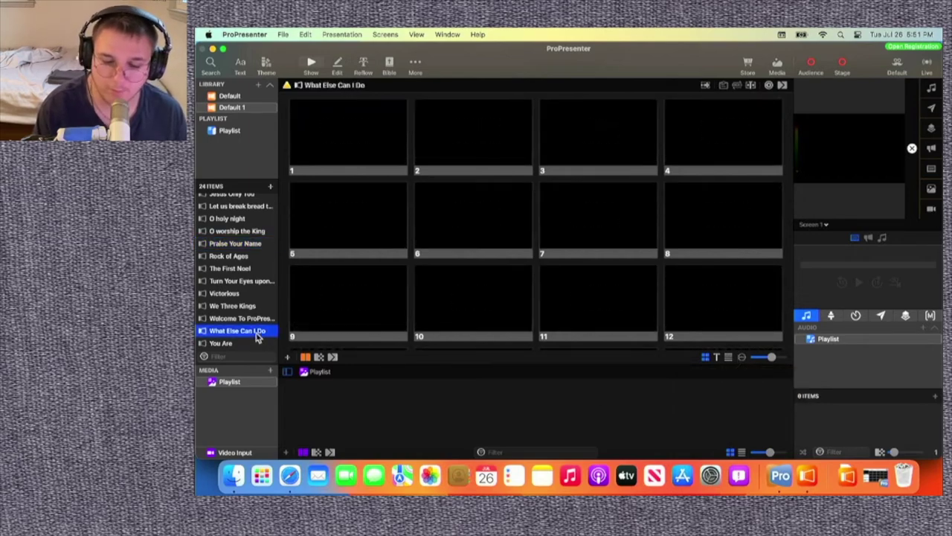
{"action": "left_click", "coordinate": [274, 319]}
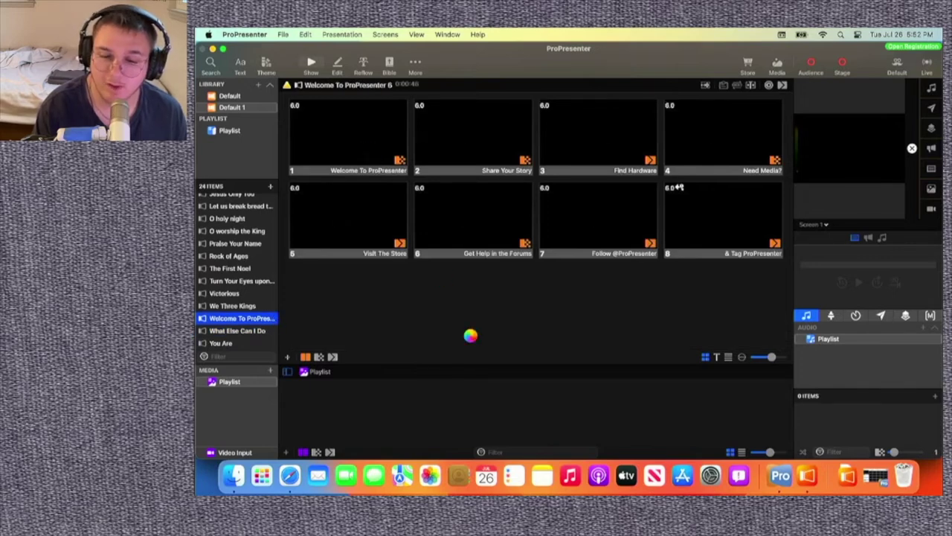
{"action": "key", "text": "space"}
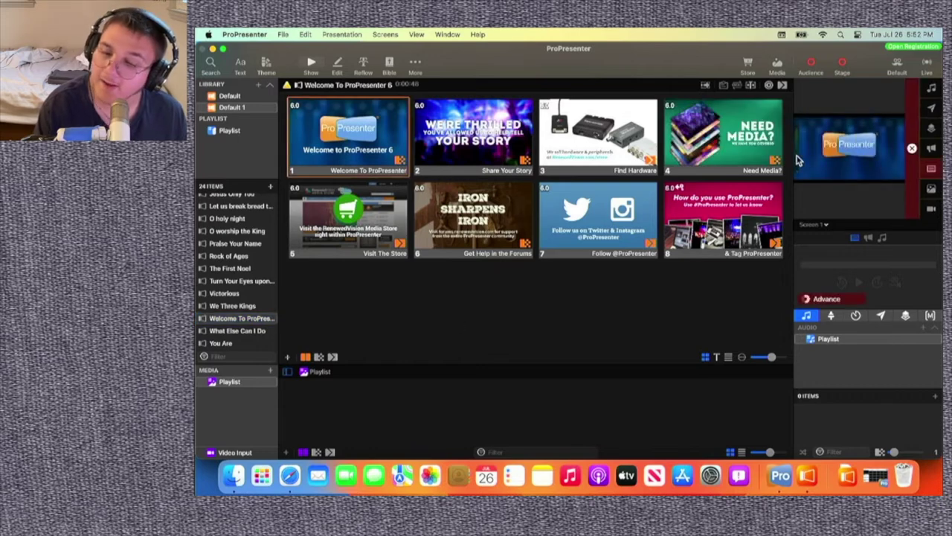
Enlarge the output preview by widening and lengthening its pane while the welcome slides play.
{"action": "left_click", "coordinate": [764, 160]}
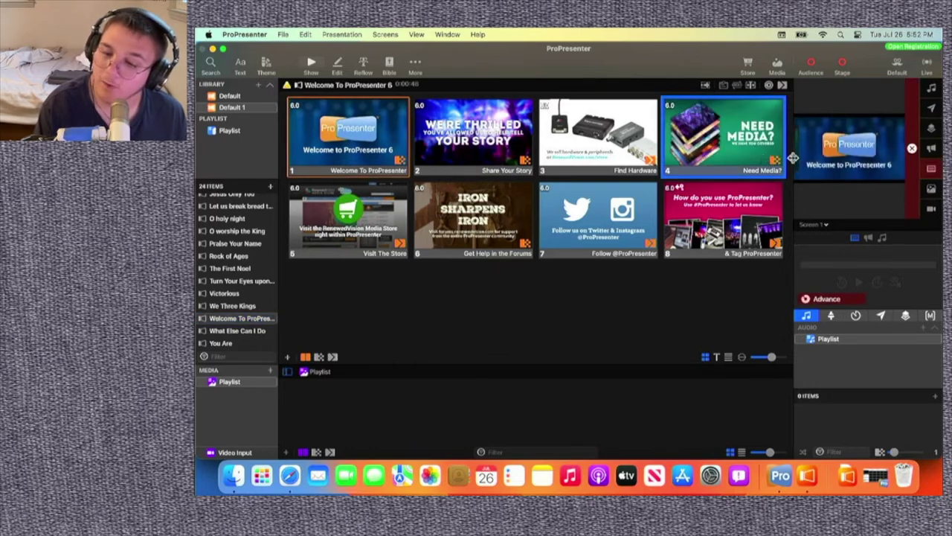
{"action": "key", "text": "space"}
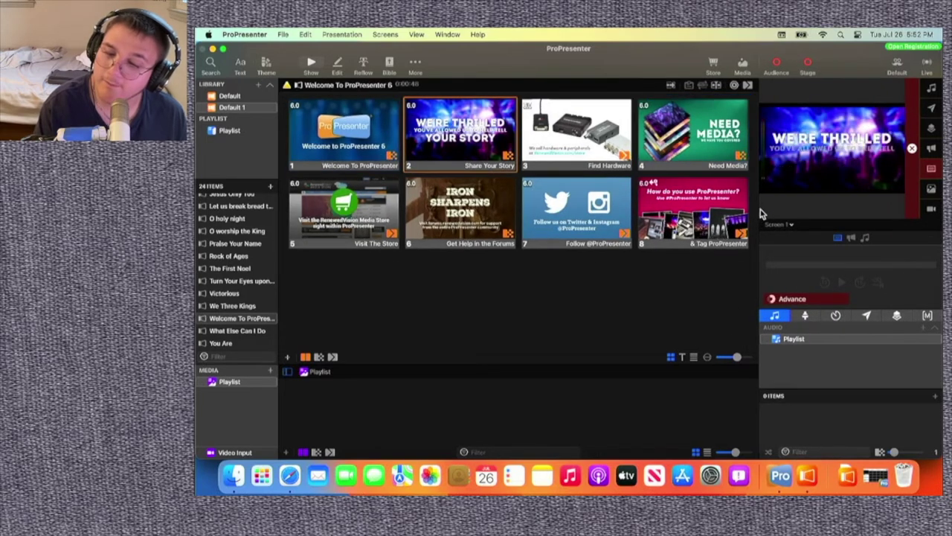
{"action": "mouse_move", "coordinate": [754, 208]}
{"action": "left_mouse_down"}
{"action": "mouse_move", "coordinate": [734, 204]}
{"action": "mouse_move", "coordinate": [766, 218]}
{"action": "mouse_move", "coordinate": [766, 195]}
{"action": "left_mouse_up"}
{"action": "key", "text": "space"}
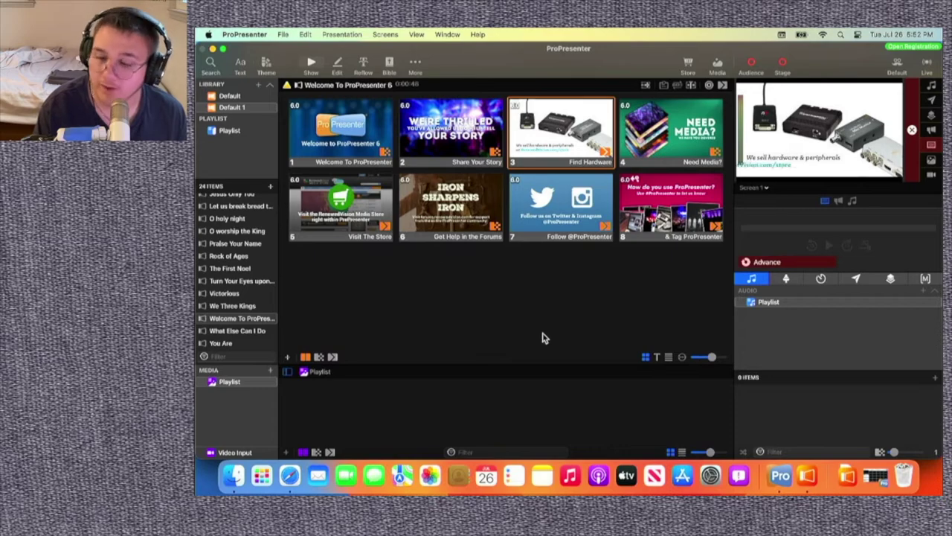
Restore the minimized ProPresenter 6 window, look through the "Hark! The herald angels sing" slides, and switch to ProPresenter 7.
{"action": "left_click", "coordinate": [876, 476]}
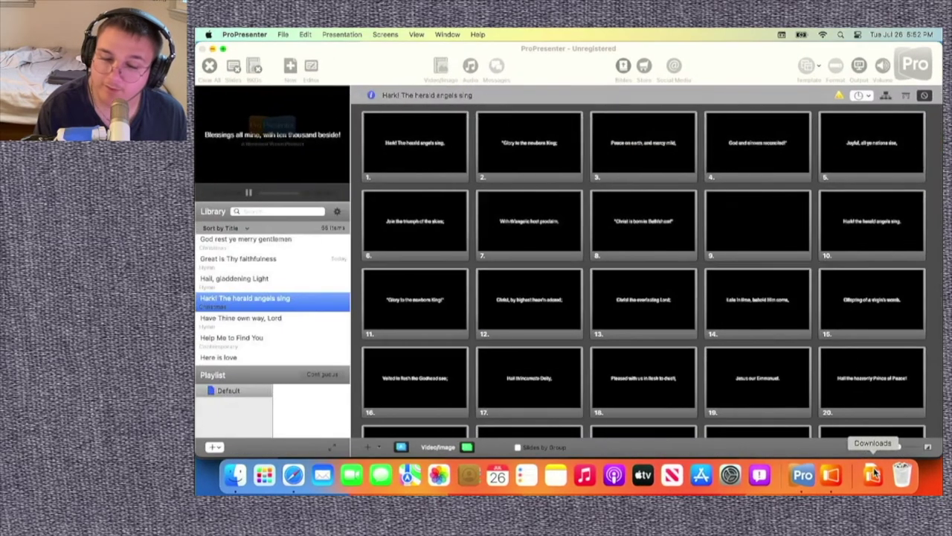
{"action": "scroll", "coordinate": [570, 297], "scroll_direction": "down", "scroll_amount": 2}
{"action": "scroll", "coordinate": [570, 300], "scroll_direction": "down", "scroll_amount": 5}
{"action": "key", "text": "ctrl+Up"}
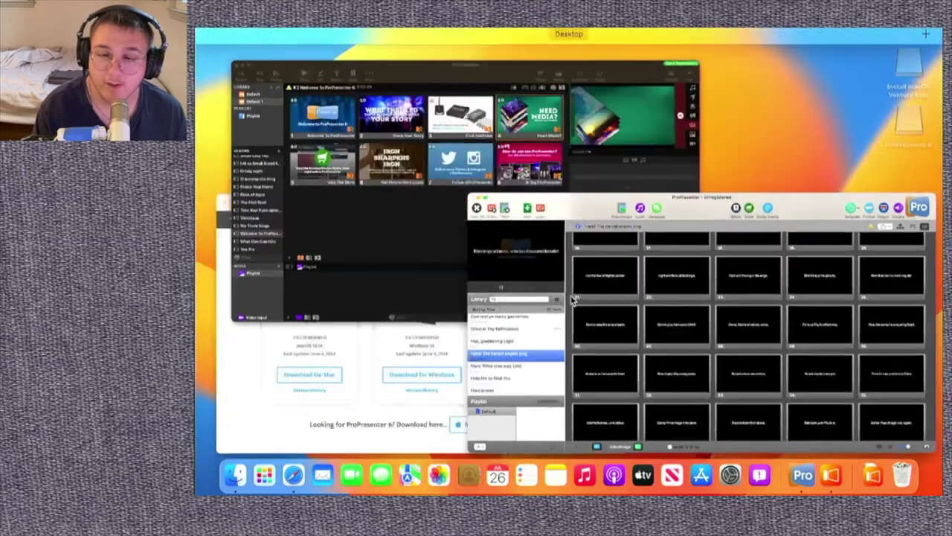
{"action": "left_click", "coordinate": [485, 192]}
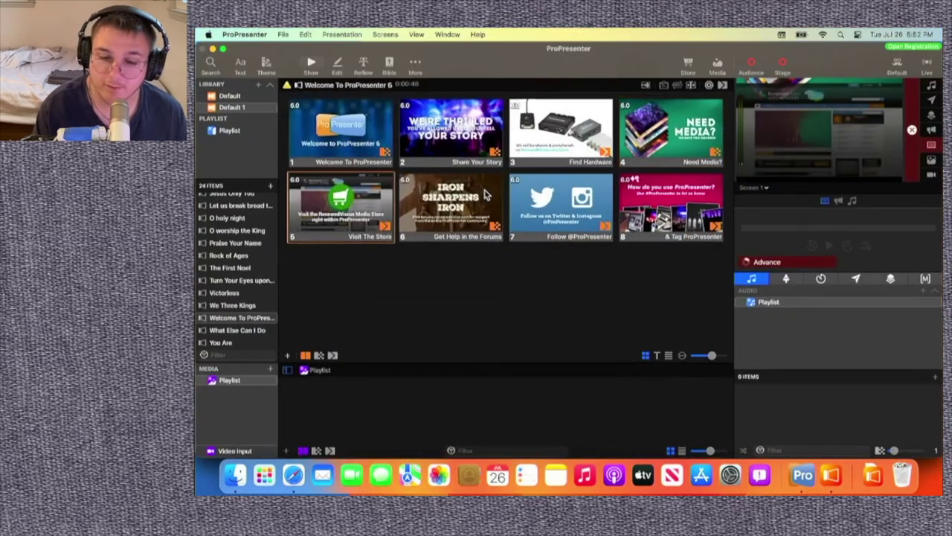
Switch to Safari, close its ProPresenter download page window, and return to the ProPresenter 7 window.
{"action": "key", "text": "ctrl+Up"}
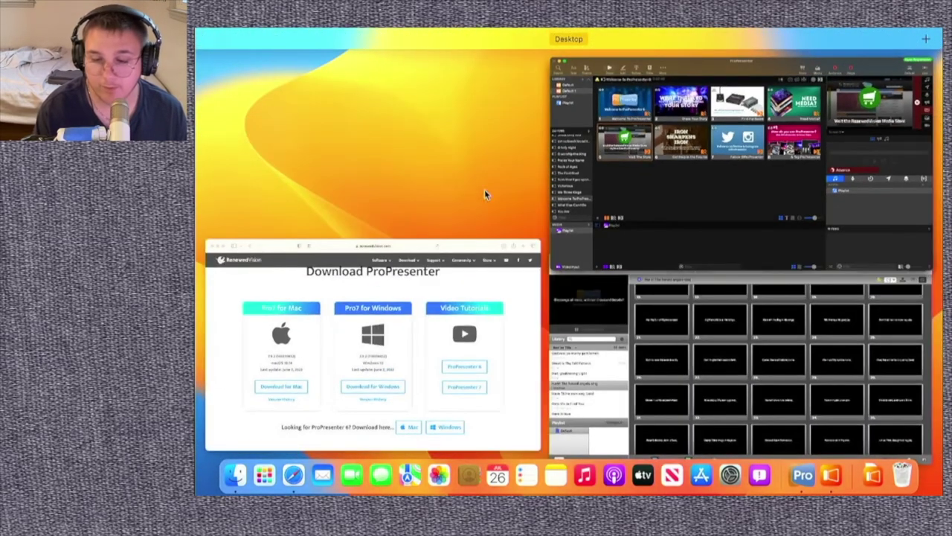
{"action": "left_click", "coordinate": [647, 415]}
{"action": "key", "text": "ctrl+Up"}
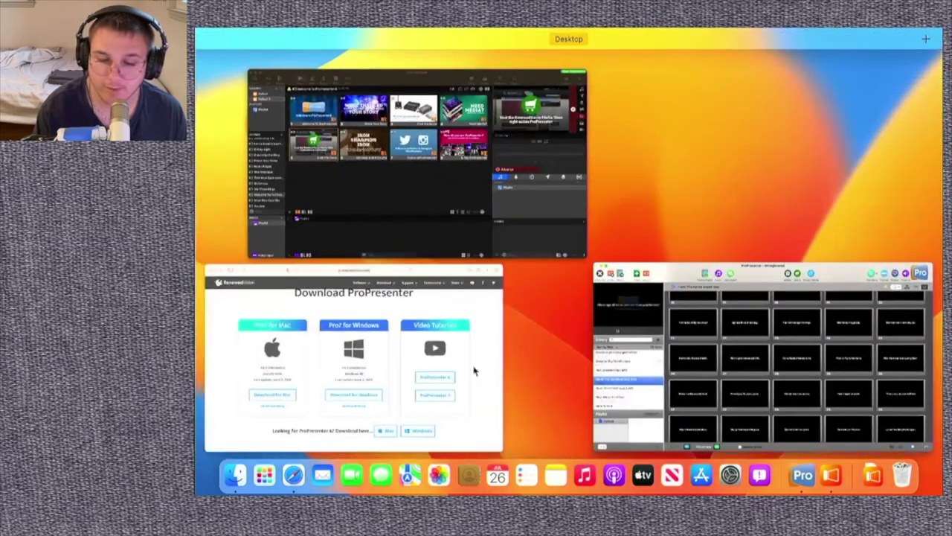
{"action": "left_click", "coordinate": [270, 278]}
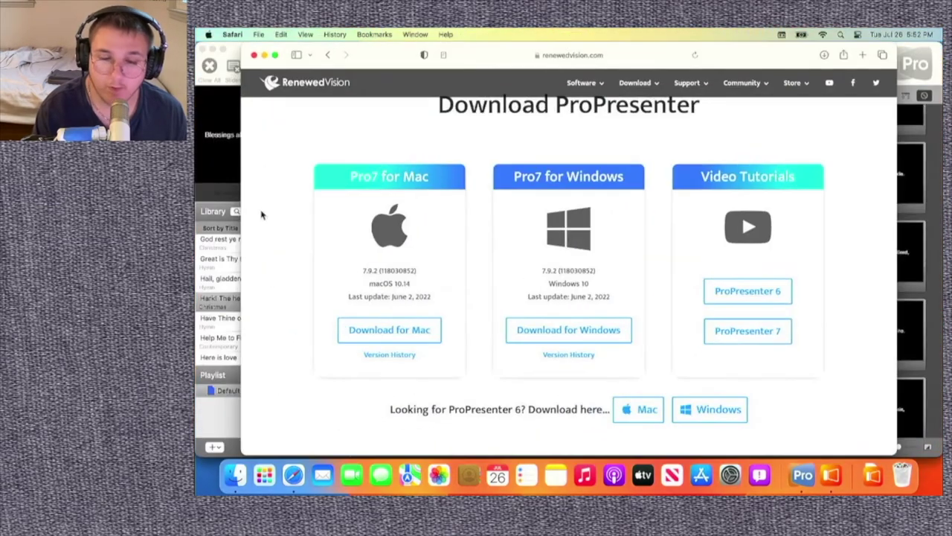
{"action": "left_click", "coordinate": [254, 56]}
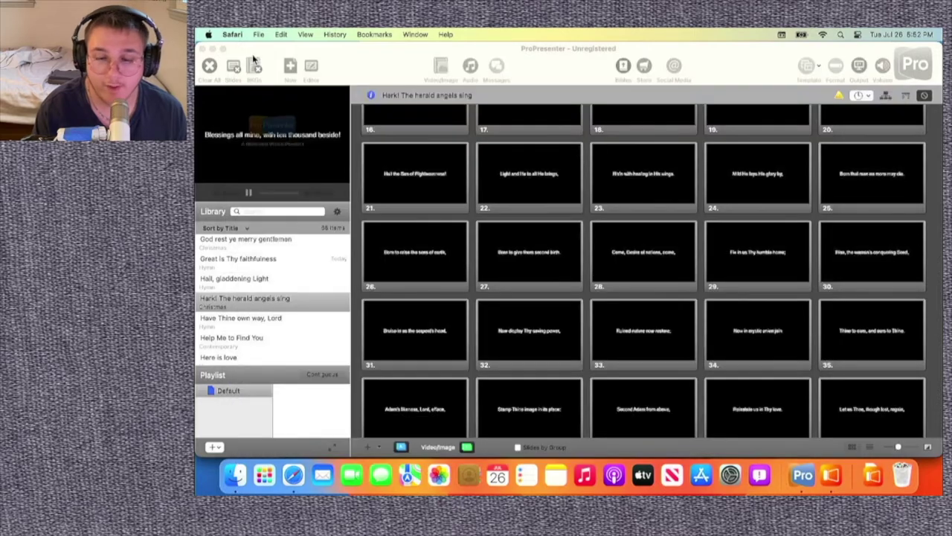
{"action": "key", "text": "ctrl+Up"}
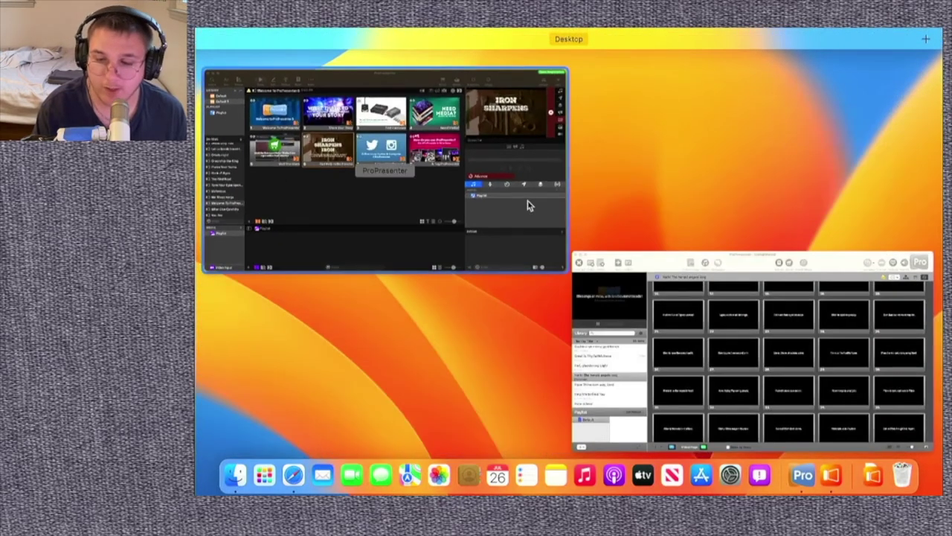
{"action": "left_click", "coordinate": [528, 204]}
{"action": "key", "text": "Right"}
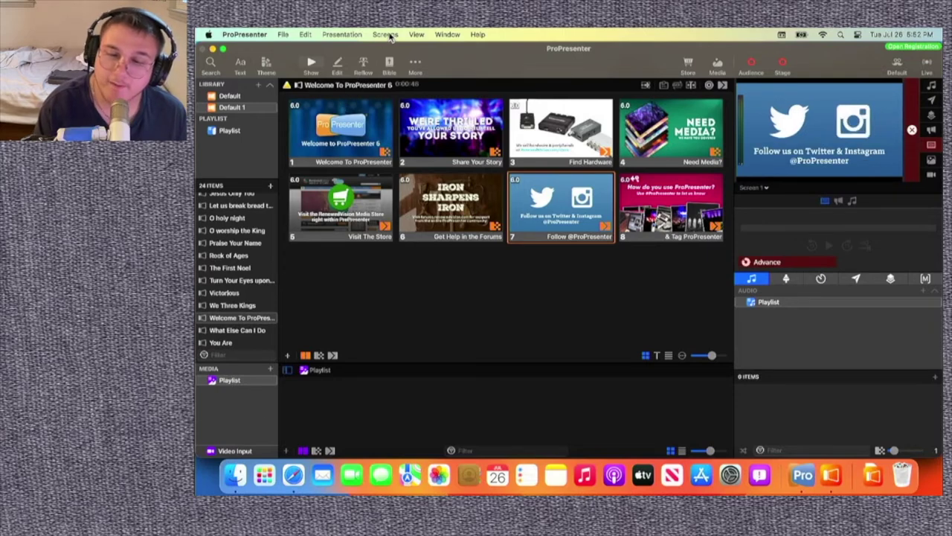
{"action": "left_click", "coordinate": [415, 35]}
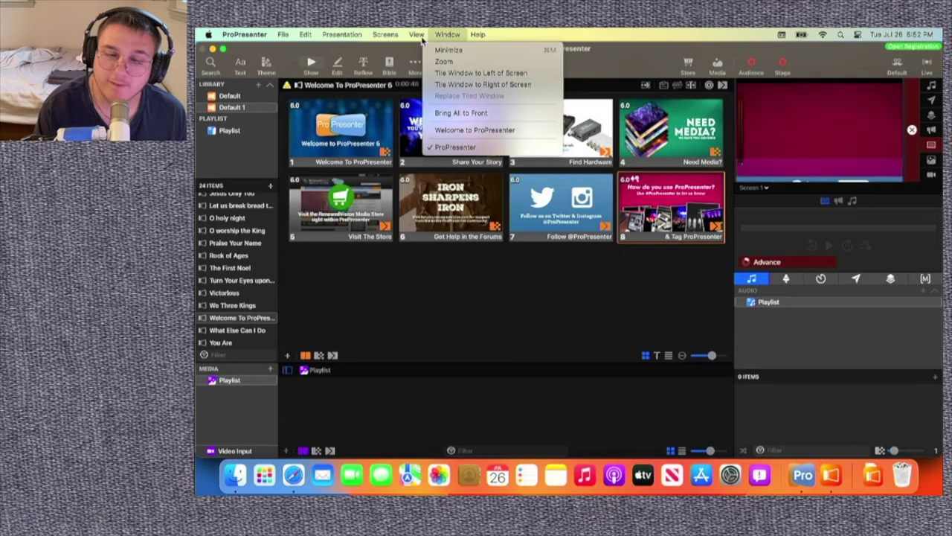
{"action": "mouse_move", "coordinate": [395, 35]}
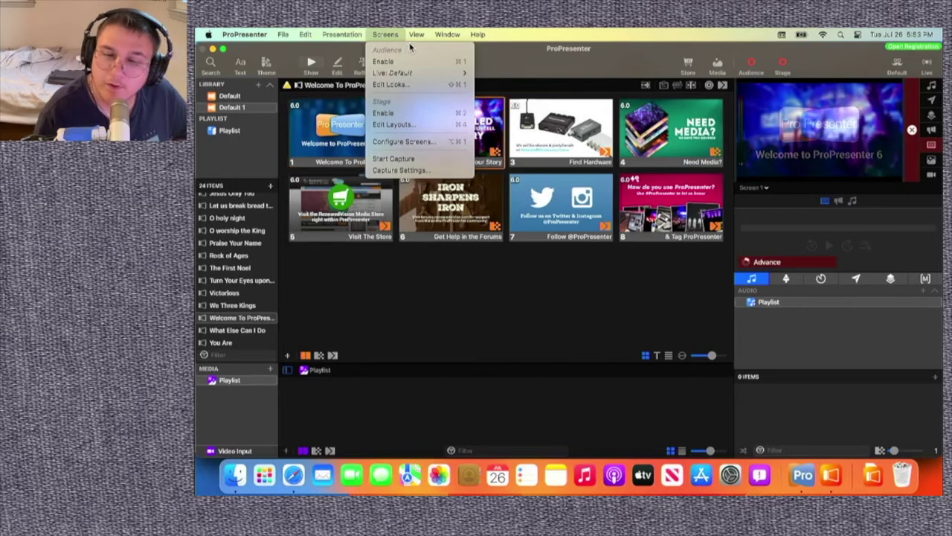
{"action": "mouse_move", "coordinate": [477, 34]}
{"action": "left_click", "coordinate": [478, 35]}
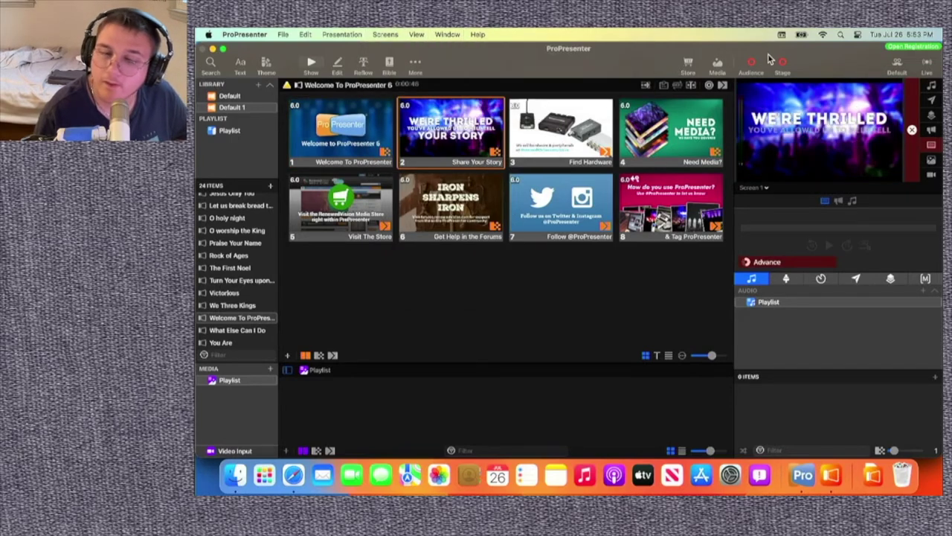
{"action": "left_click", "coordinate": [415, 63]}
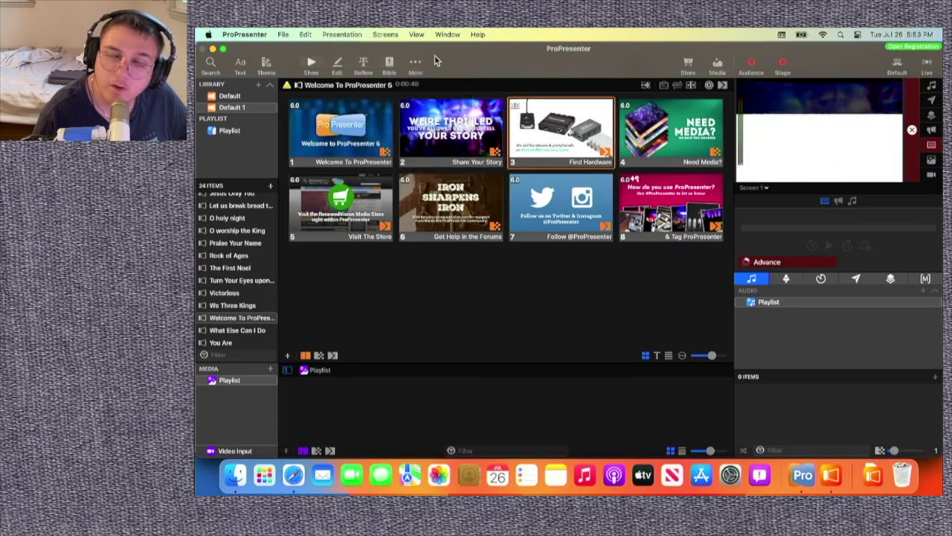
Reopen the Welcome to ProPresenter setup and skip migrating the existing ProPresenter 6 library.
{"action": "left_click", "coordinate": [447, 35]}
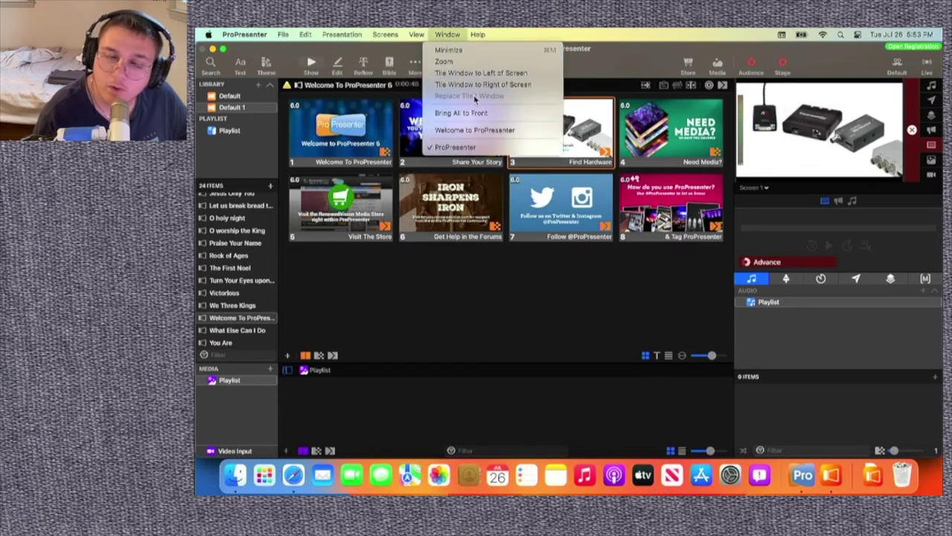
{"action": "left_click", "coordinate": [496, 131]}
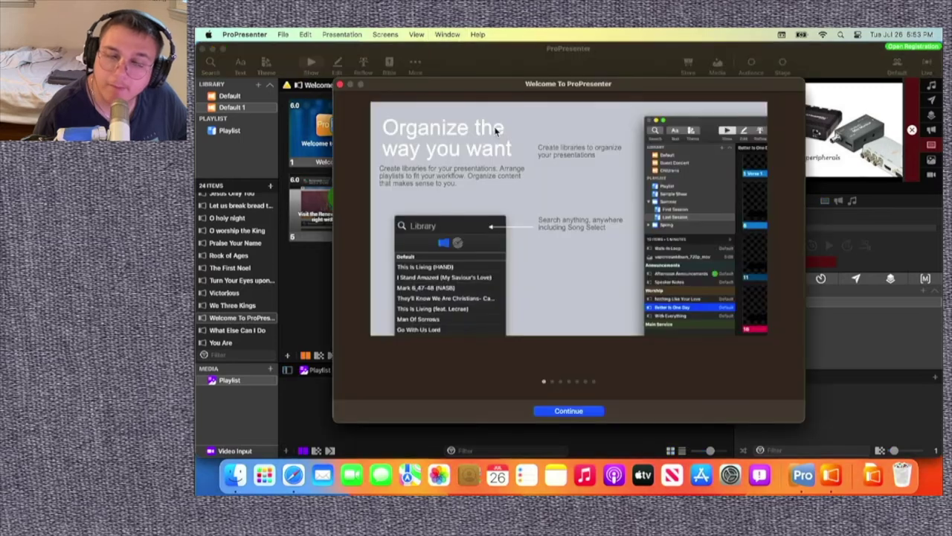
{"action": "left_click", "coordinate": [570, 414]}
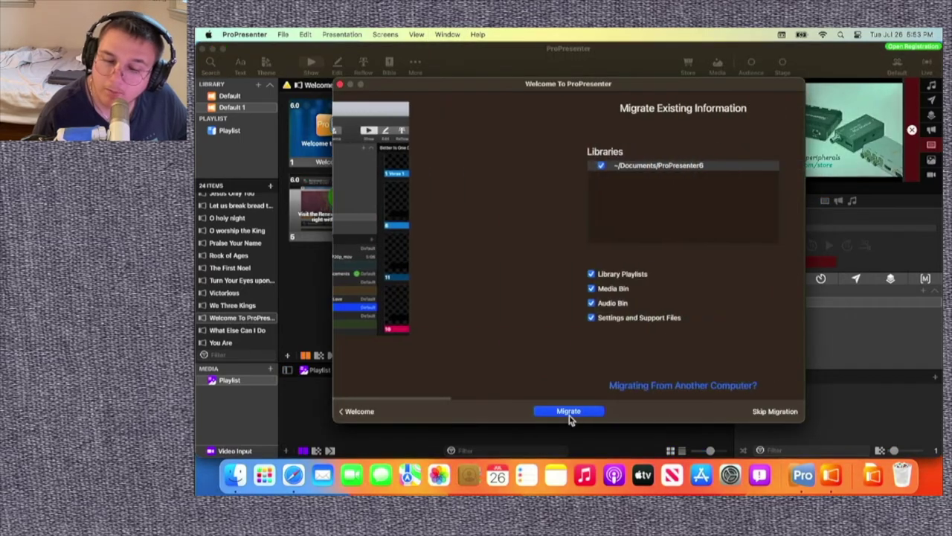
{"action": "left_click", "coordinate": [763, 414]}
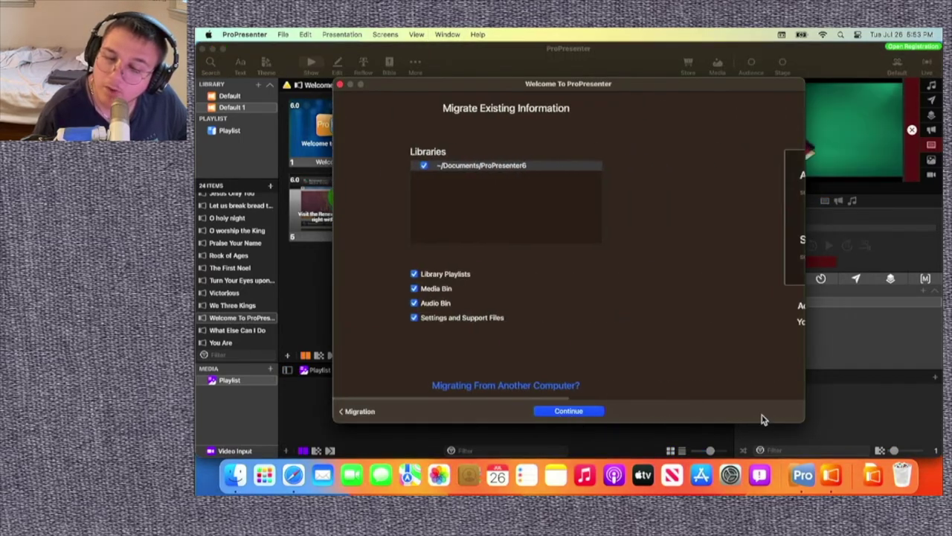
Accept the screen configuration and customization settings, get the sample content, and finish the welcome setup.
{"action": "left_click", "coordinate": [603, 413]}
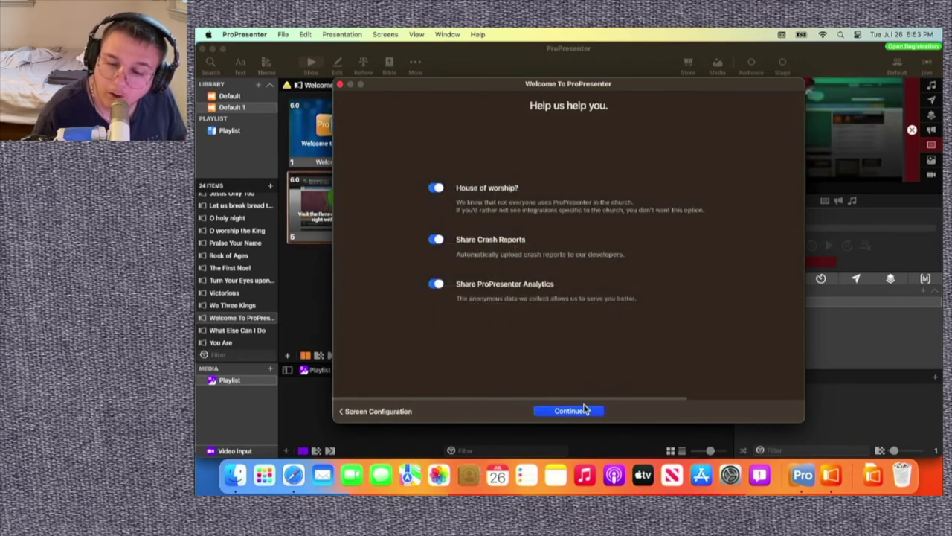
{"action": "left_click", "coordinate": [584, 410]}
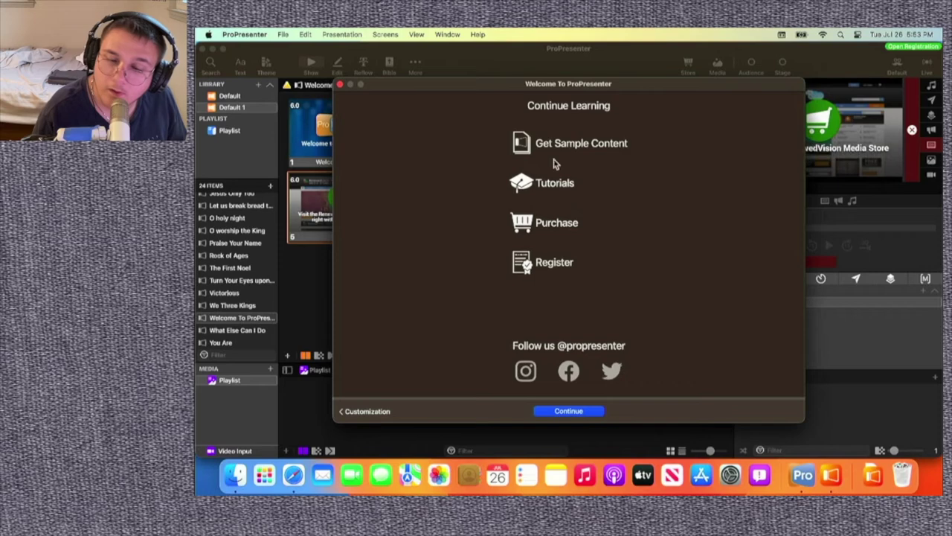
{"action": "left_click", "coordinate": [553, 146]}
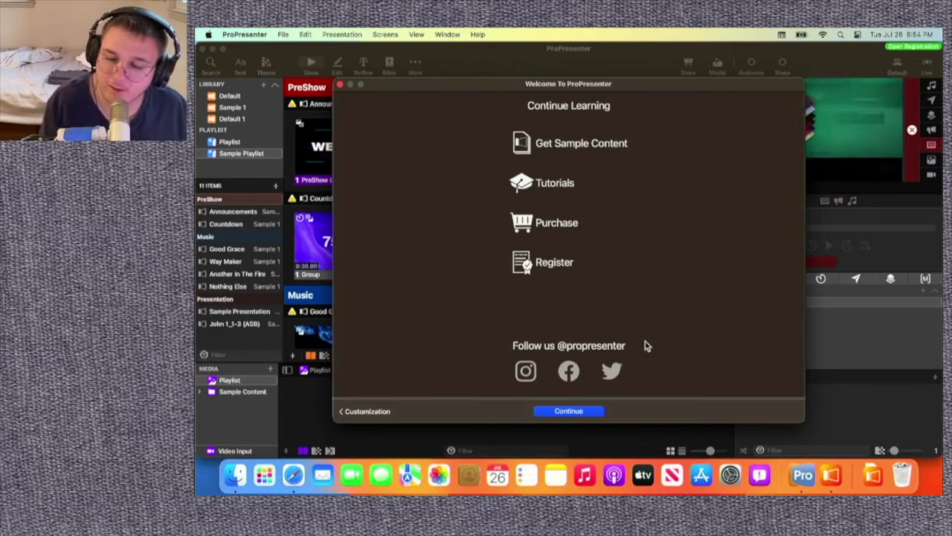
{"action": "left_click", "coordinate": [581, 414]}
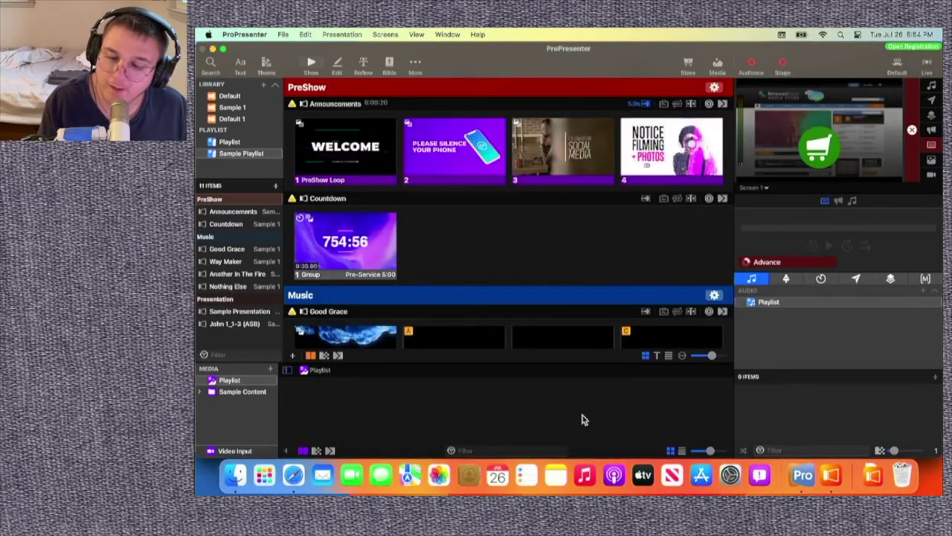
Present the Countdown slide in Sample Playlist, and set the slide transition to 1.6 s and the media transition to 2.9 s.
{"action": "scroll", "coordinate": [317, 227], "scroll_direction": "down", "scroll_amount": 1}
{"action": "left_click", "coordinate": [318, 227]}
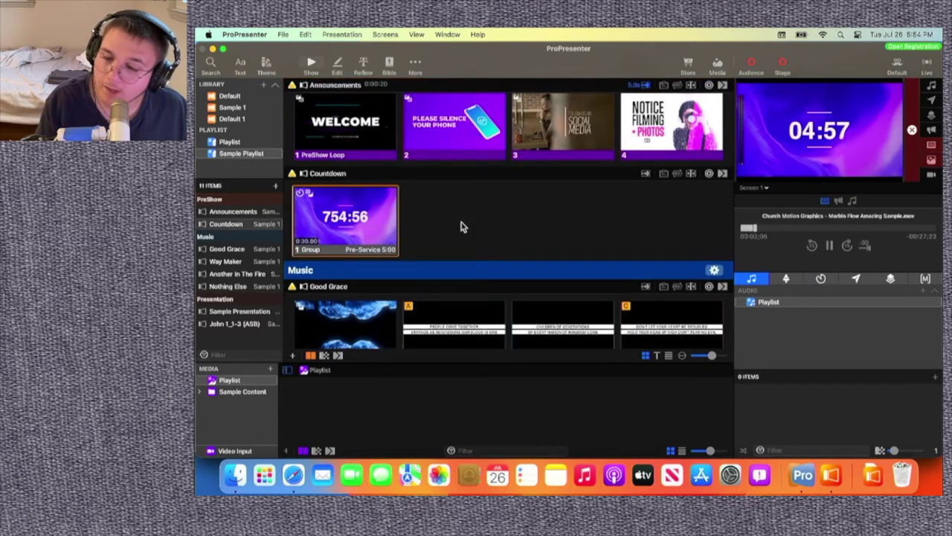
{"action": "scroll", "coordinate": [353, 197], "scroll_direction": "down", "scroll_amount": 2}
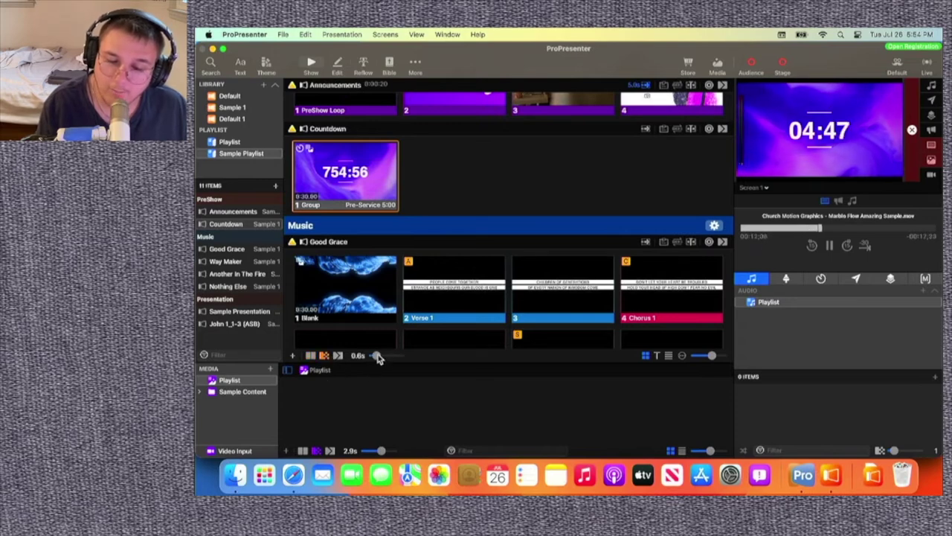
Present the "Good Grace" slides in order from Blank through Verse 1 to Chorus 1.
{"action": "left_click", "coordinate": [376, 290]}
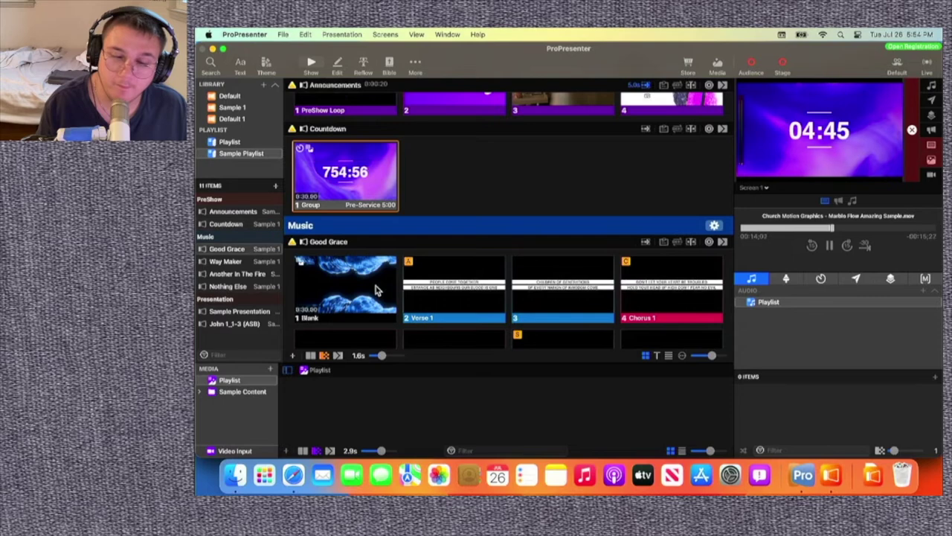
{"action": "key", "text": "Right"}
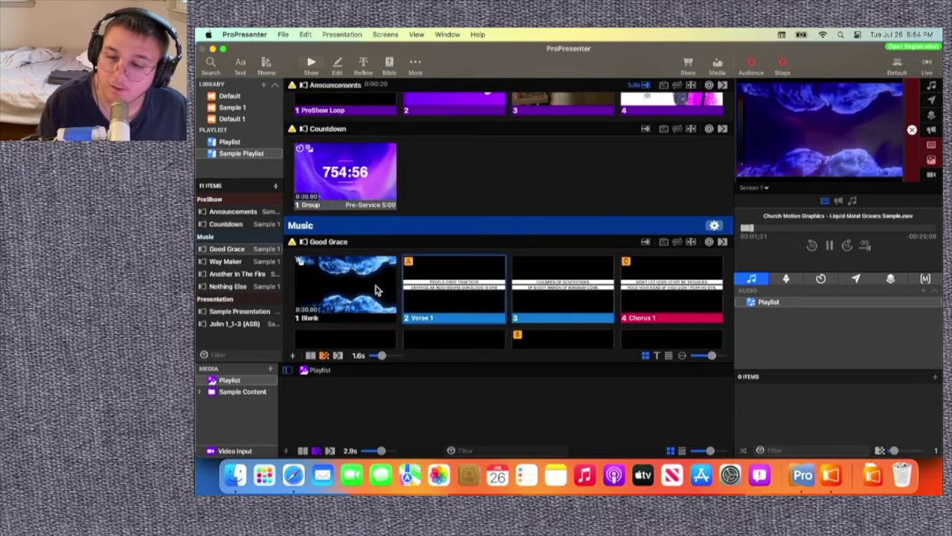
{"action": "key", "text": "Right"}
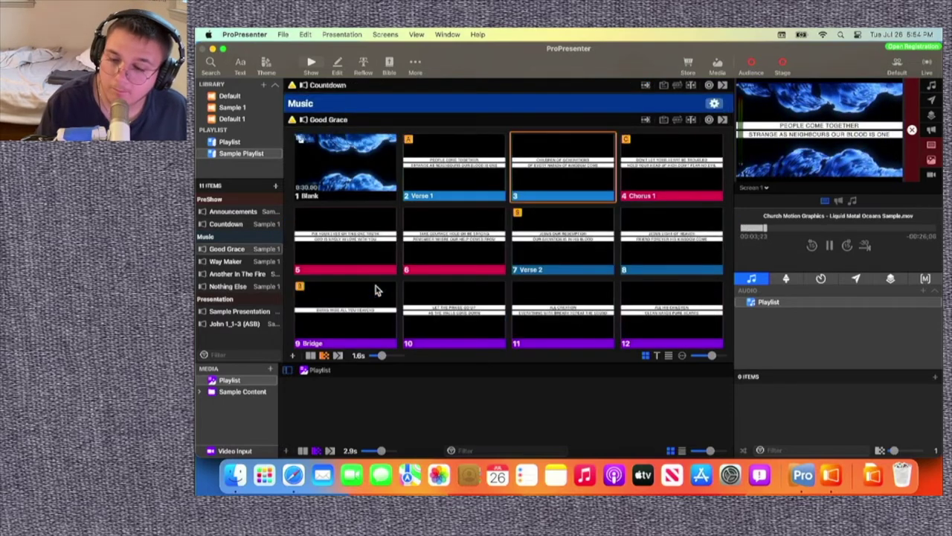
{"action": "key", "text": "Right"}
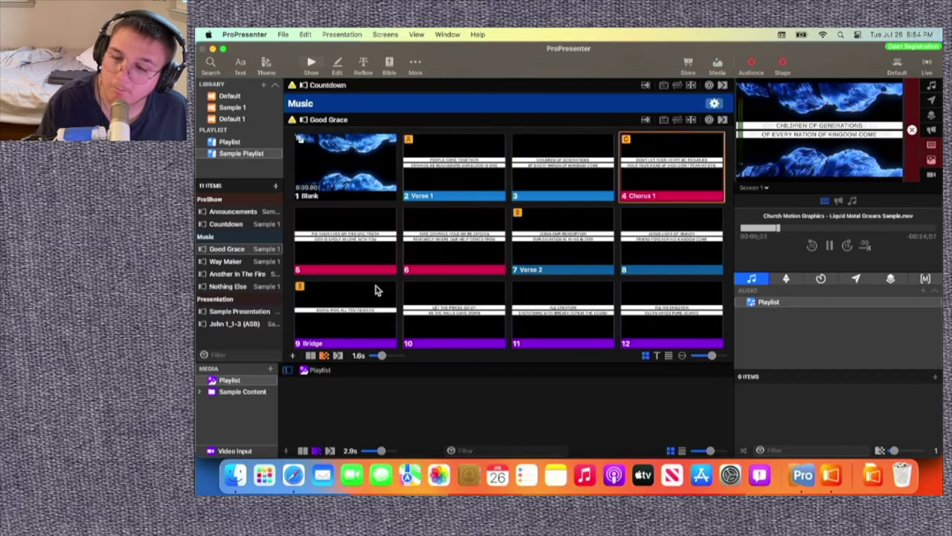
Present the remaining "Good Grace" slides in order, from slide 5 through Verse 2 and the Bridge.
{"action": "left_click", "coordinate": [375, 285]}
{"action": "key", "text": "Right"}
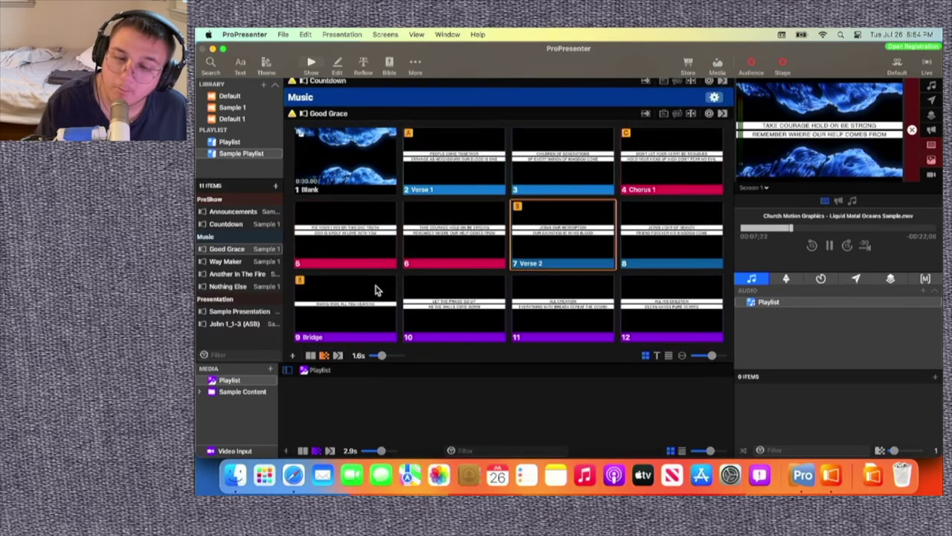
{"action": "key", "text": "Right"}
{"action": "key", "text": "Right"}
{"action": "key", "text": "Right"}
{"action": "key", "text": "Right"}
{"action": "key", "text": "Right"}
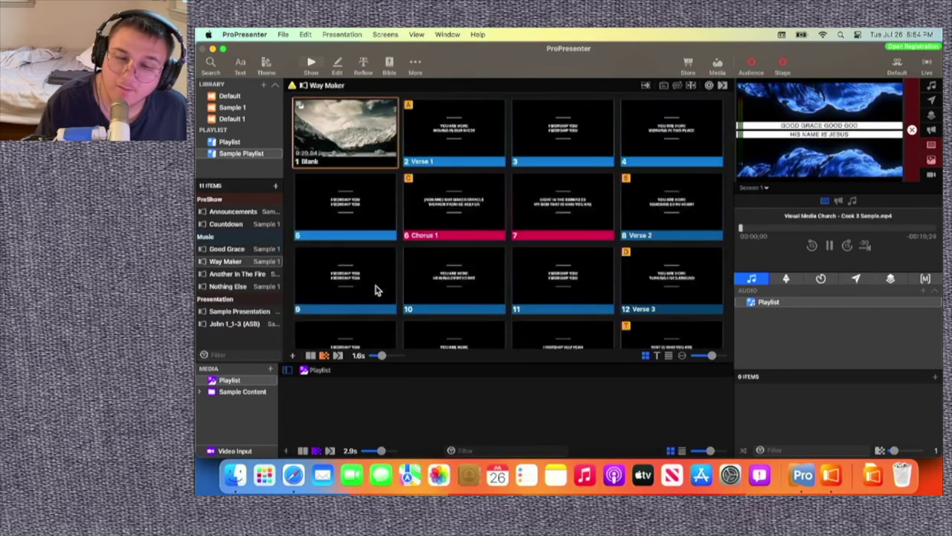
Present the "Way Maker" slides in order from Blank through Verse 1, Chorus 1 and Verse 2 into Verse 3.
{"action": "key", "text": "Right"}
{"action": "key", "text": "Right"}
{"action": "key", "text": "Right"}
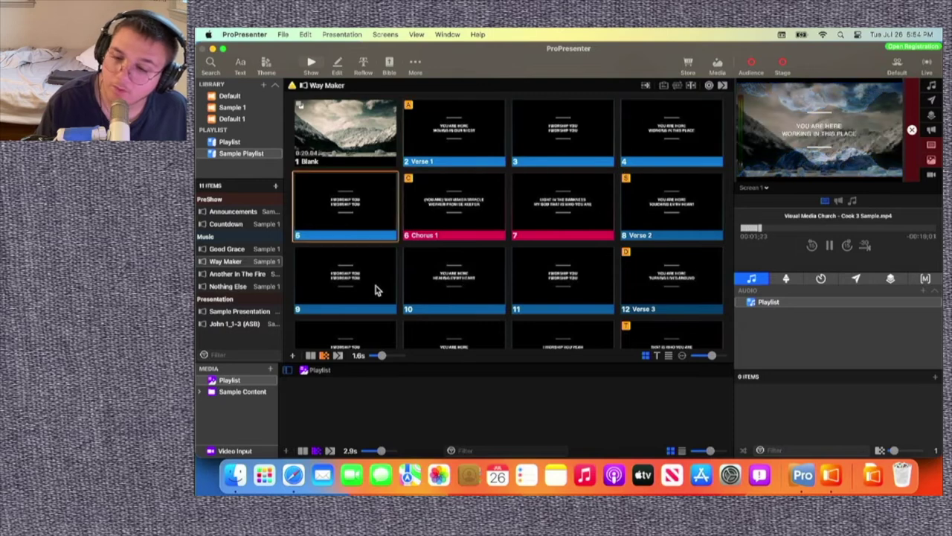
{"action": "key", "text": "Right"}
{"action": "key", "text": "Right"}
{"action": "key", "text": "Right"}
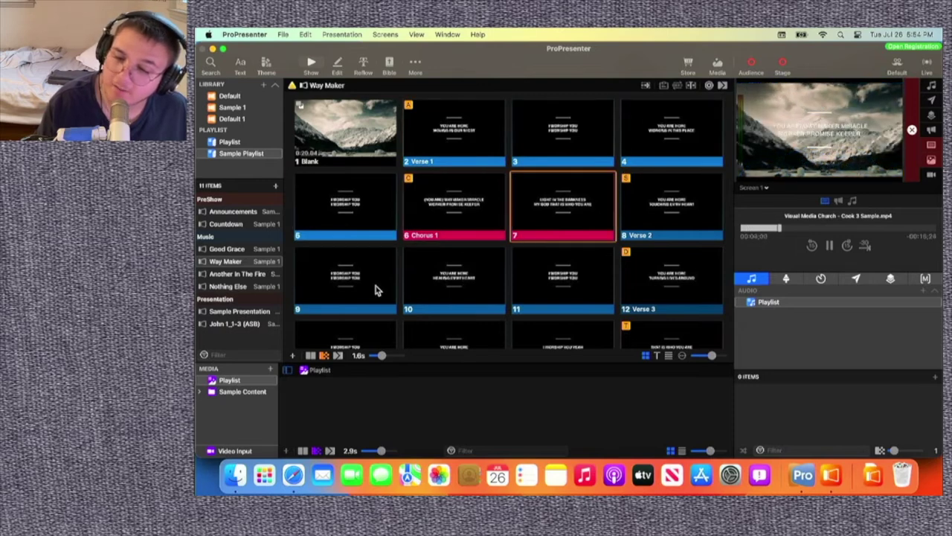
{"action": "key", "text": "Right"}
{"action": "key", "text": "Right"}
{"action": "key", "text": "Right"}
{"action": "key", "text": "Right"}
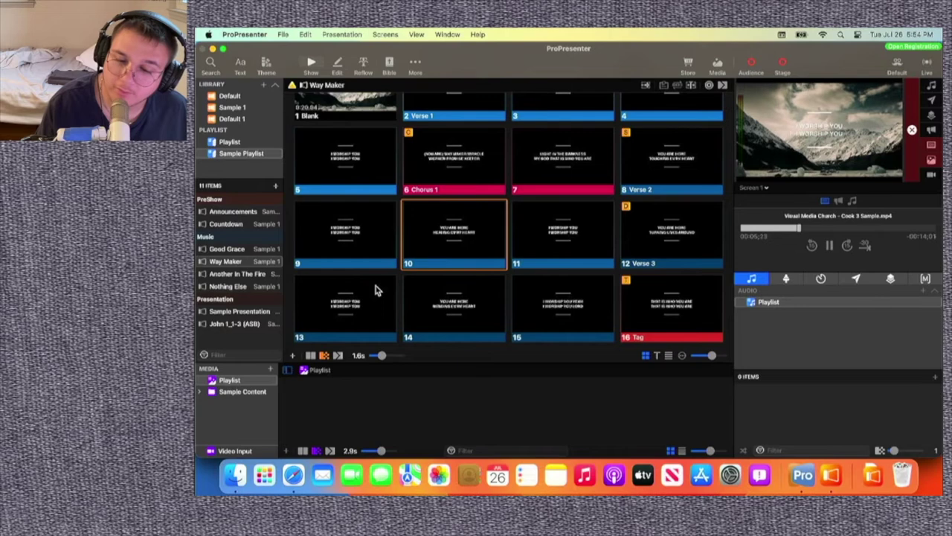
{"action": "key", "text": "Right"}
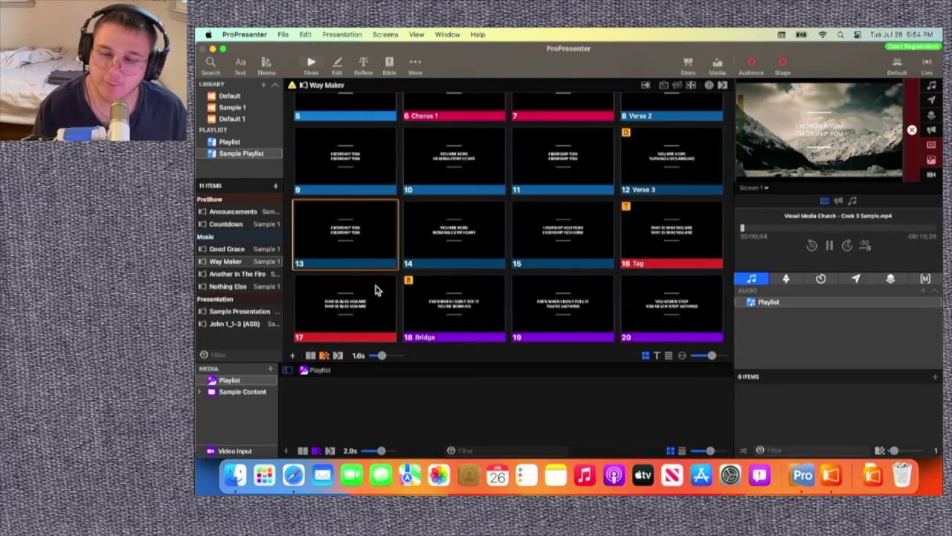
Switch to ProPresenter 6 and look through the slides of "Hark! The herald angels sing".
{"action": "scroll", "coordinate": [470, 216], "scroll_direction": "up", "scroll_amount": 10}
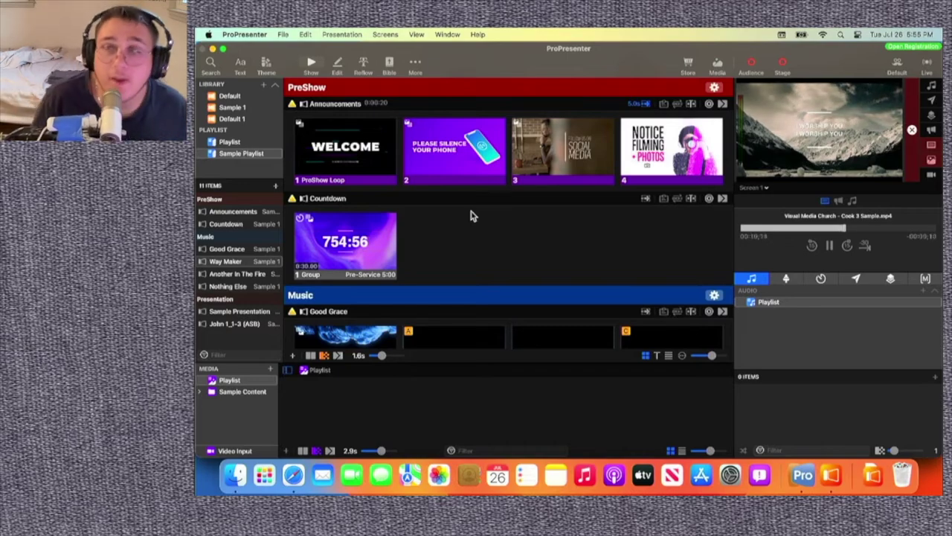
{"action": "left_click", "coordinate": [803, 476]}
{"action": "left_click", "coordinate": [833, 480]}
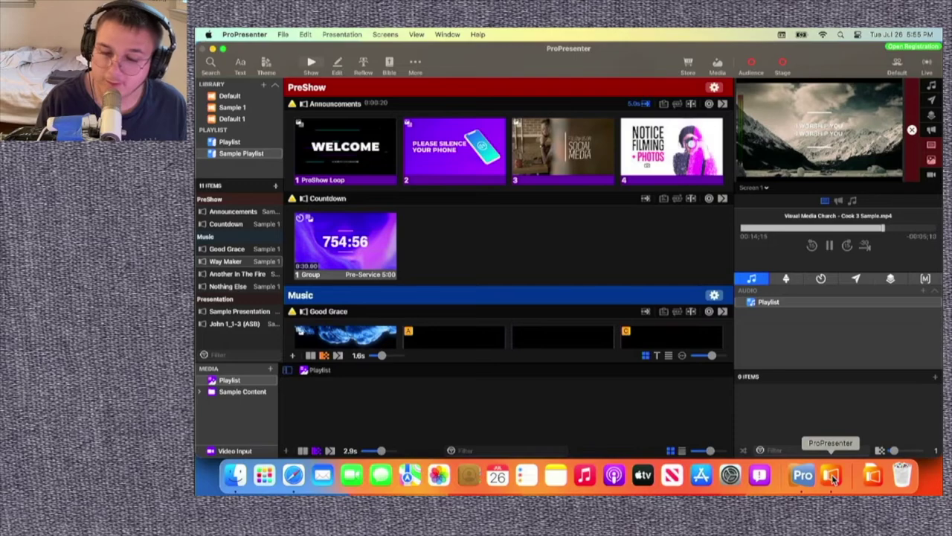
{"action": "left_click", "coordinate": [811, 479]}
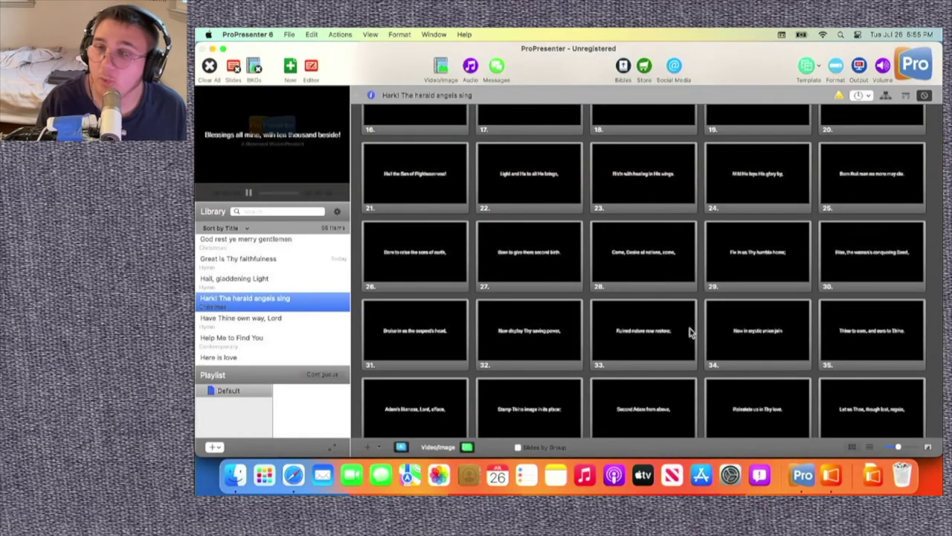
{"action": "scroll", "coordinate": [604, 241], "scroll_direction": "down", "scroll_amount": 3}
{"action": "scroll", "coordinate": [604, 241], "scroll_direction": "up", "scroll_amount": 10}
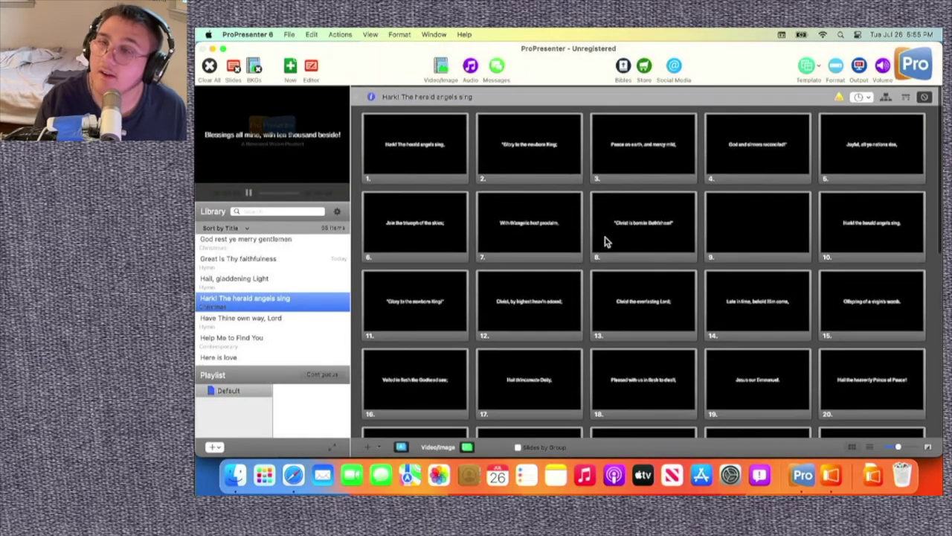
Open "Great Is Thy faithfulness" from the library and present slide 10 followed by slide 11.
{"action": "left_click", "coordinate": [228, 260]}
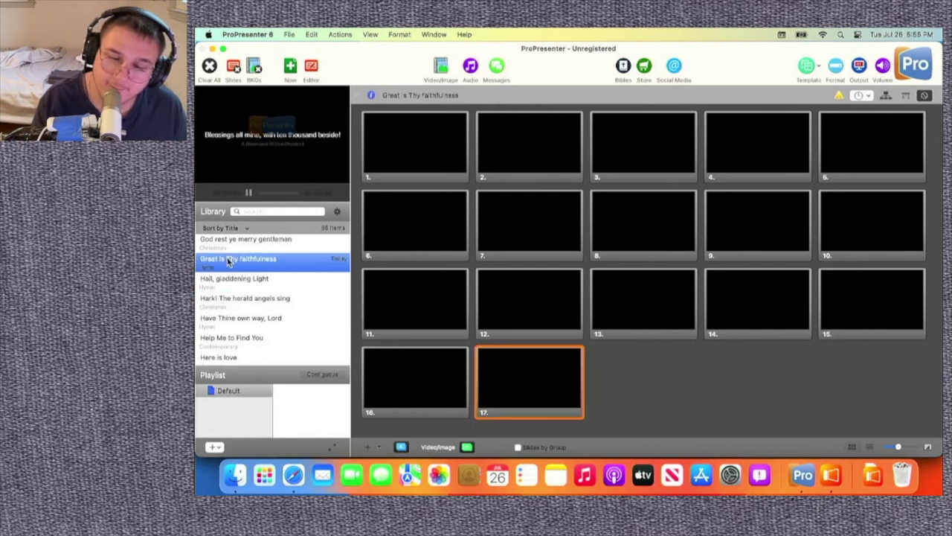
{"action": "left_click", "coordinate": [573, 317]}
{"action": "left_click", "coordinate": [899, 197]}
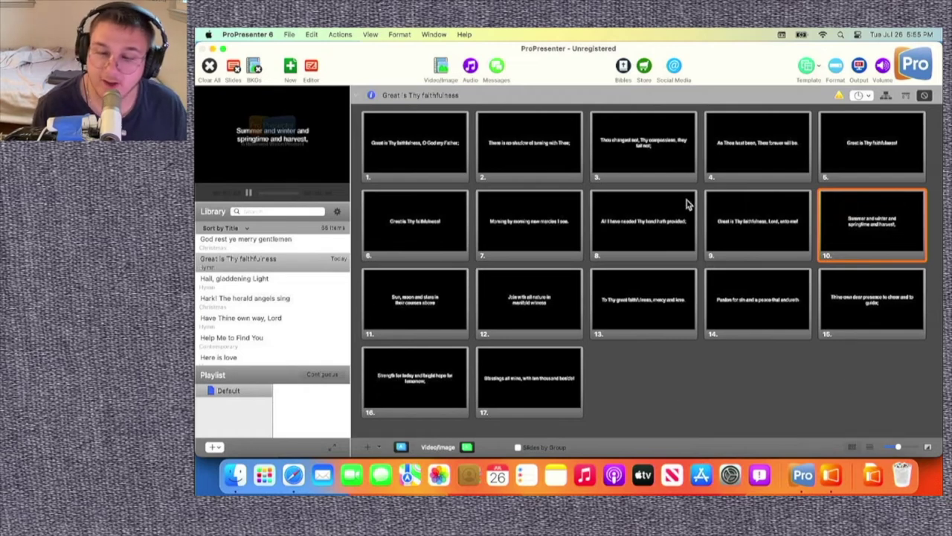
{"action": "key", "text": "Right"}
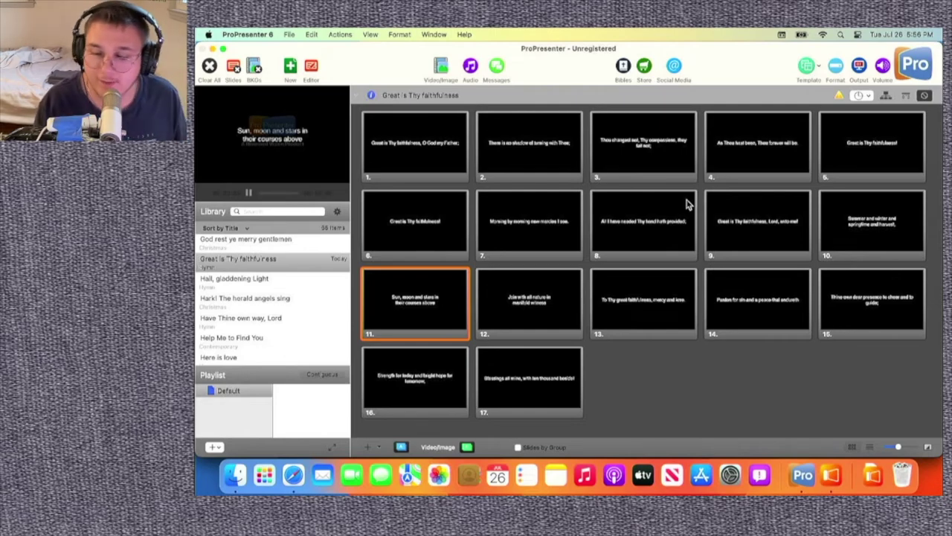
Switch back to ProPresenter 7 and quit it, confirming the exit.
{"action": "left_click", "coordinate": [831, 480]}
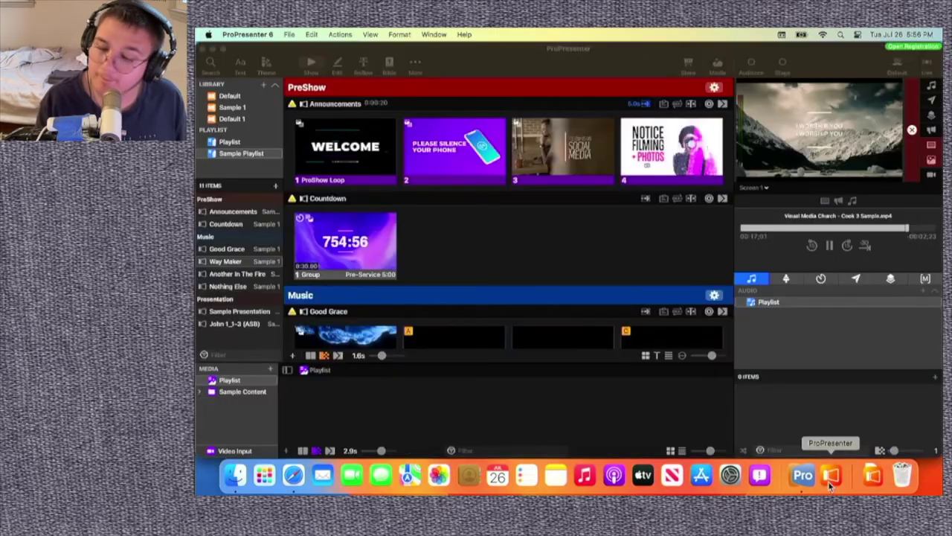
{"action": "scroll", "coordinate": [615, 282], "scroll_direction": "down", "scroll_amount": 10}
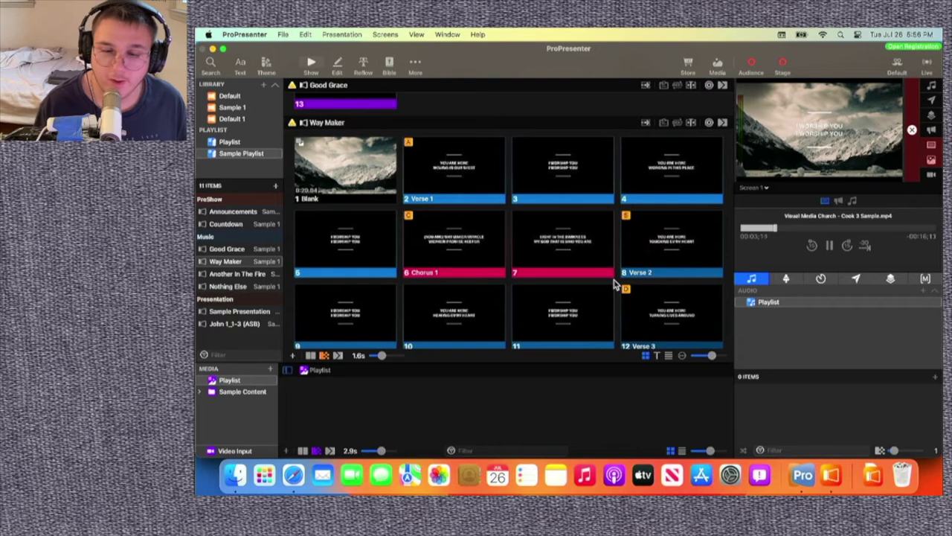
{"action": "left_click", "coordinate": [244, 34]}
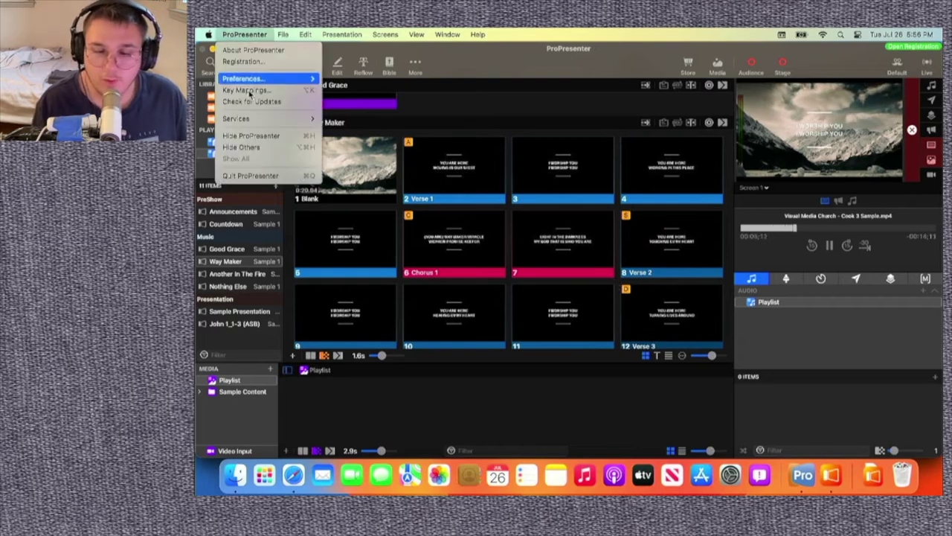
{"action": "left_click", "coordinate": [253, 175]}
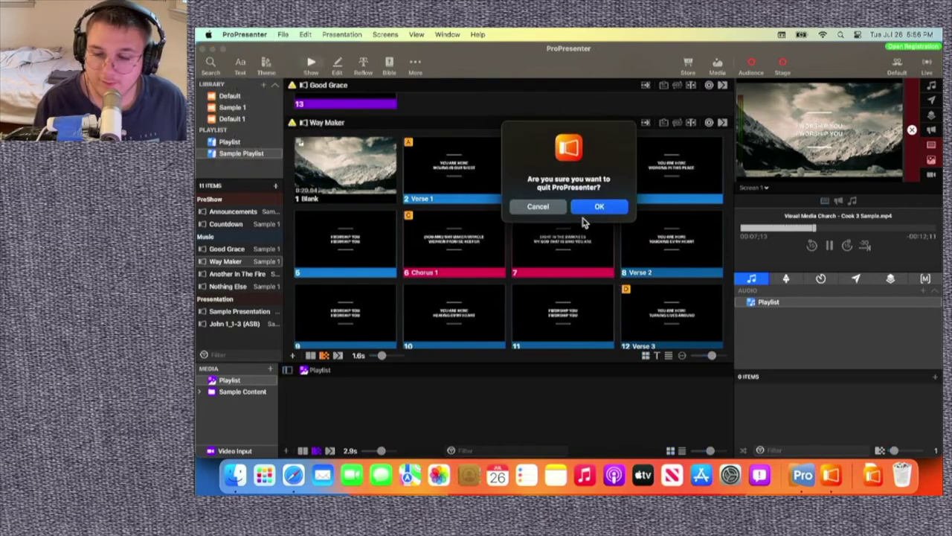
{"action": "left_click", "coordinate": [595, 207]}
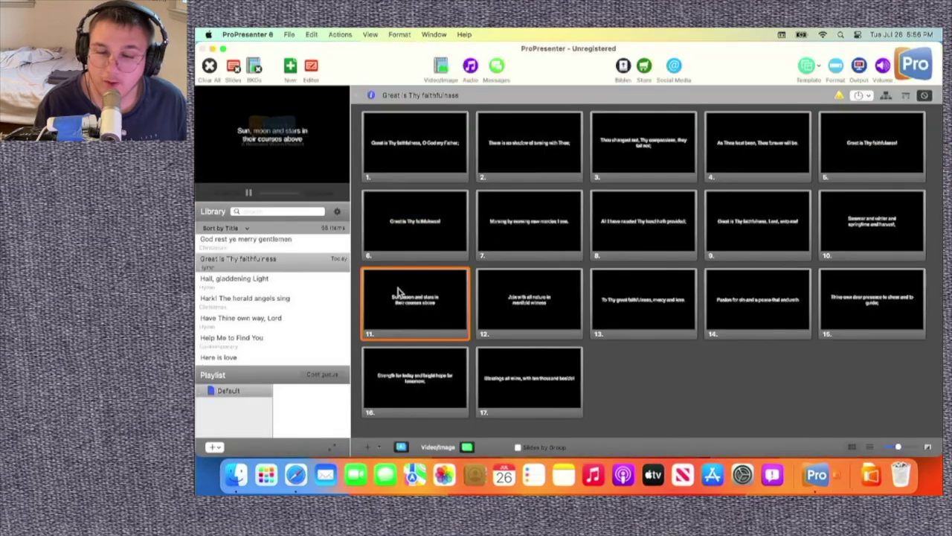
Quit ProPresenter 6 and confirm the exit.
{"action": "left_click", "coordinate": [231, 35]}
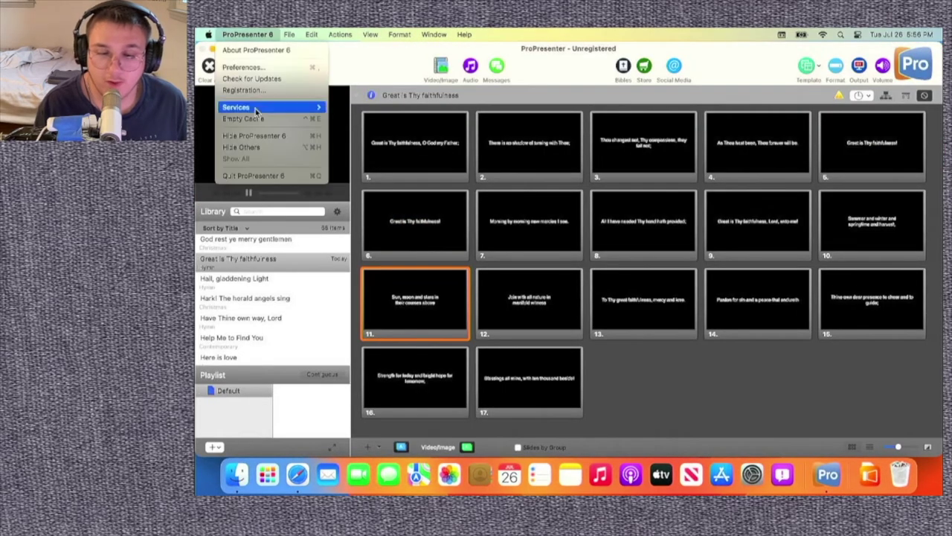
{"action": "left_click", "coordinate": [264, 175]}
{"action": "left_click", "coordinate": [596, 287]}
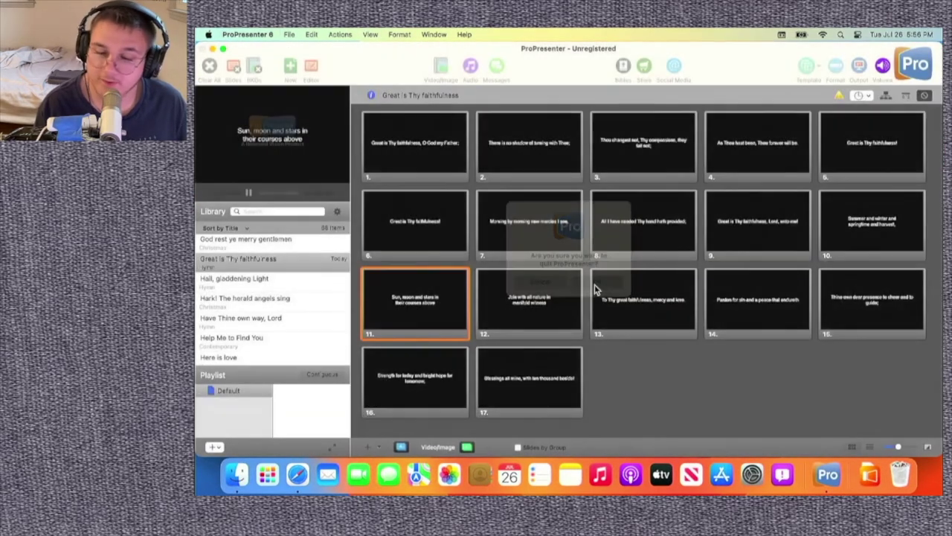
Switch to Safari and enter a web search beginning with "pro".
{"action": "left_click", "coordinate": [304, 474]}
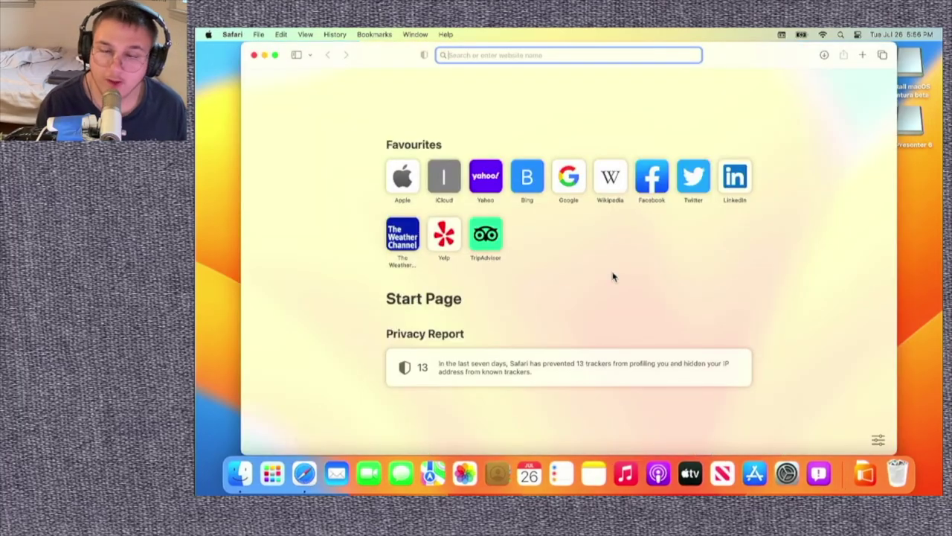
{"action": "type", "text": "pro"}
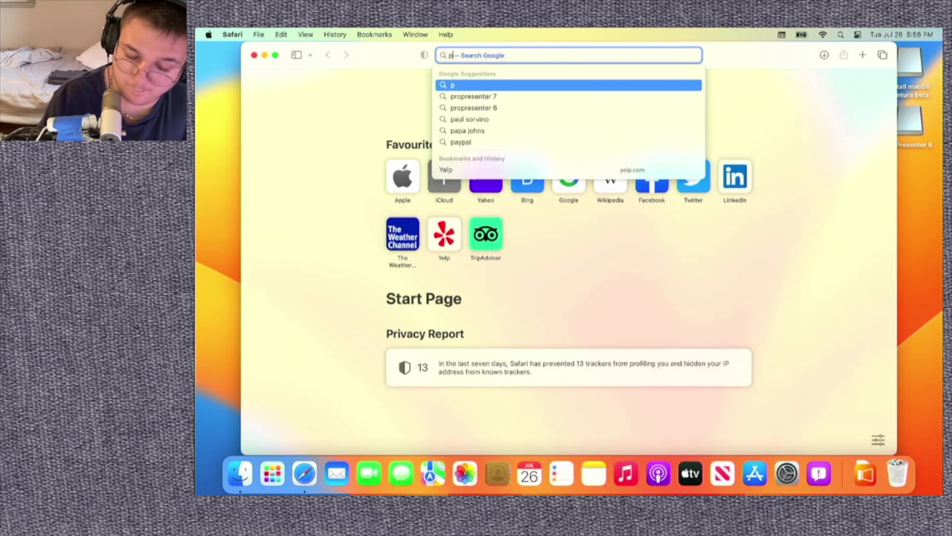
{"action": "type", "text": "gre"}
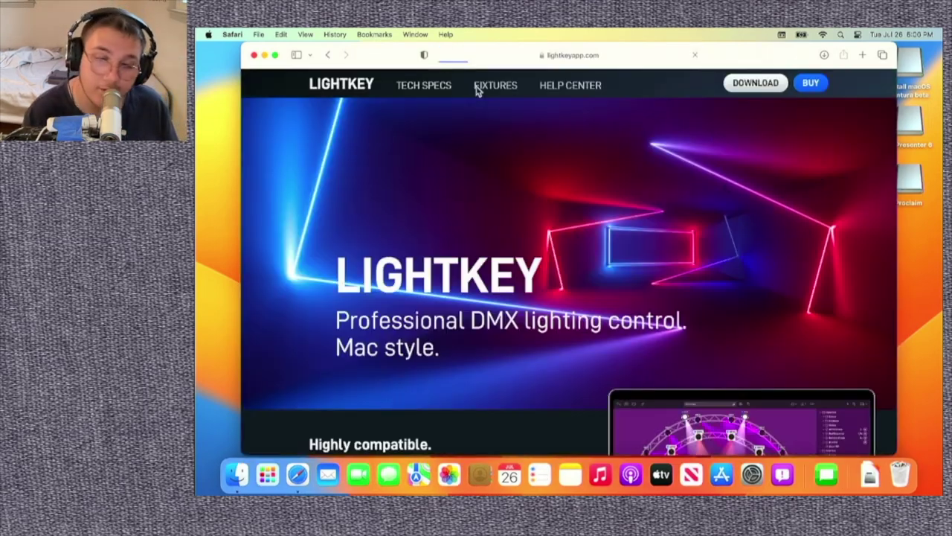
Download Lightkey from lightkeyapp.com and allow downloads from that site.
{"action": "scroll", "coordinate": [503, 230], "scroll_direction": "down", "scroll_amount": 2}
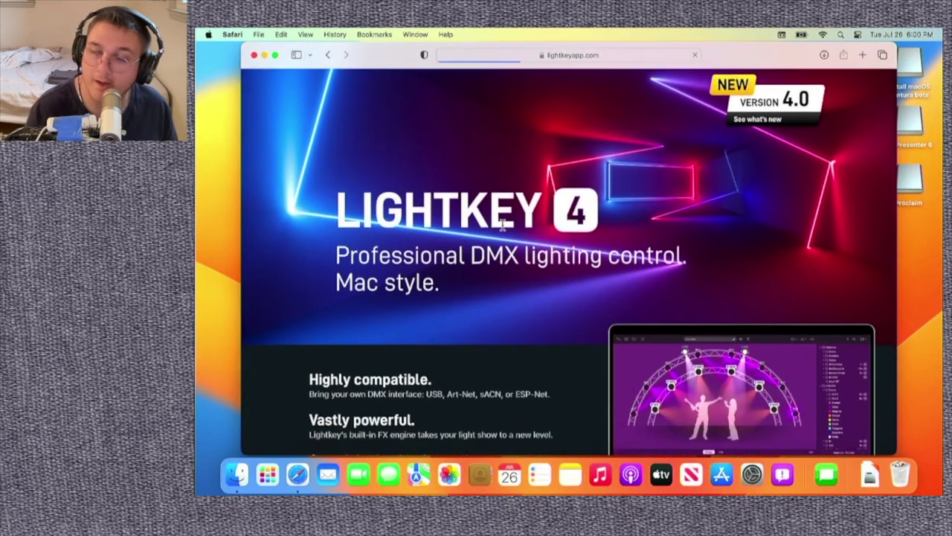
{"action": "scroll", "coordinate": [502, 225], "scroll_direction": "down", "scroll_amount": 3}
{"action": "scroll", "coordinate": [502, 224], "scroll_direction": "down", "scroll_amount": 2}
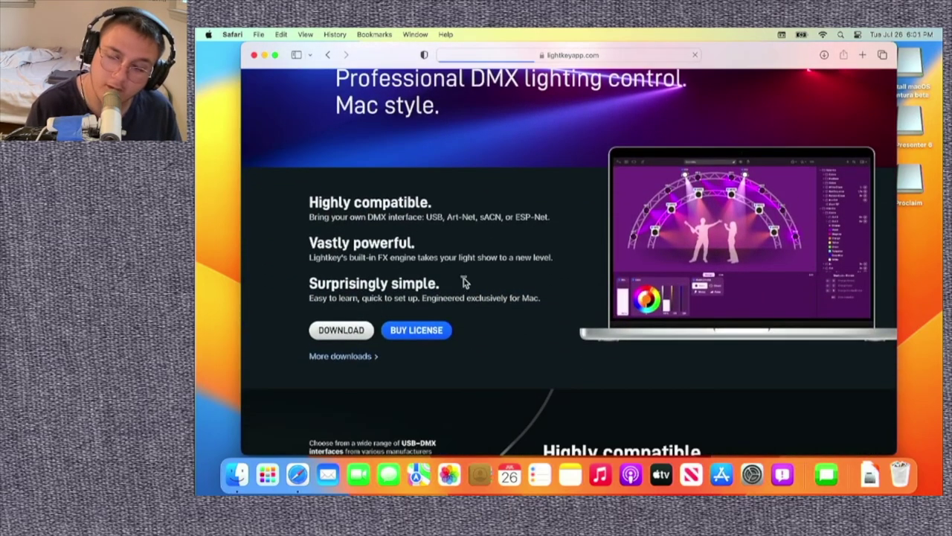
{"action": "left_click", "coordinate": [342, 331]}
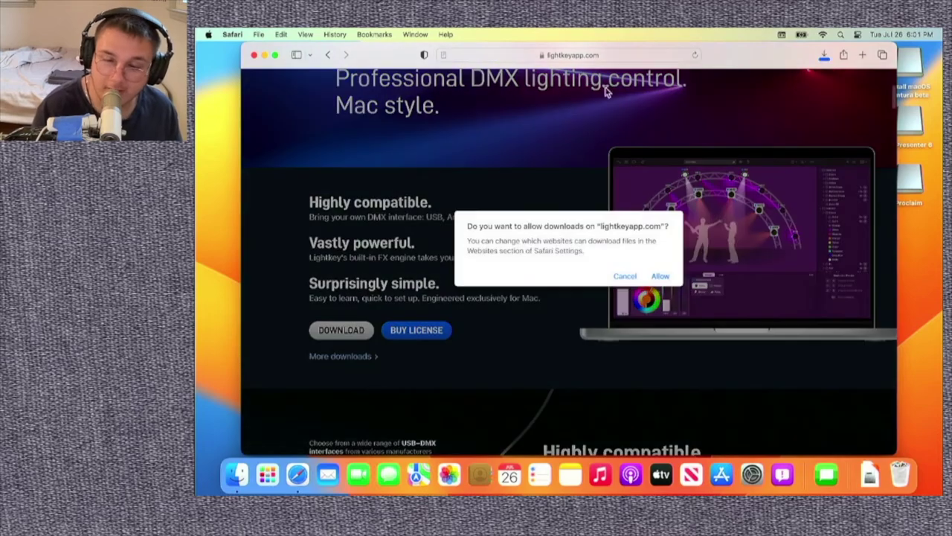
{"action": "left_click", "coordinate": [661, 277]}
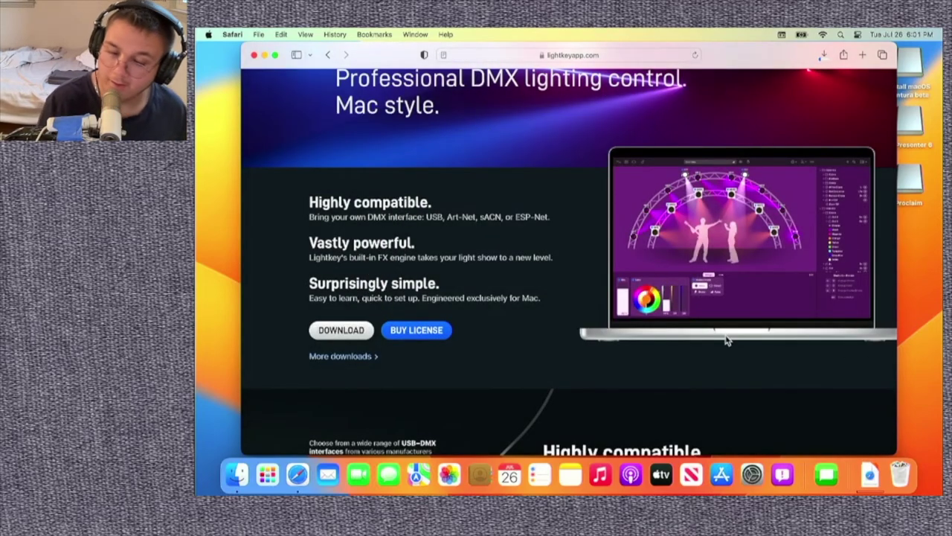
Open the downloaded Lightkey installer, allowing its compatibility check and its access to files on a removable volume.
{"action": "left_click", "coordinate": [865, 485]}
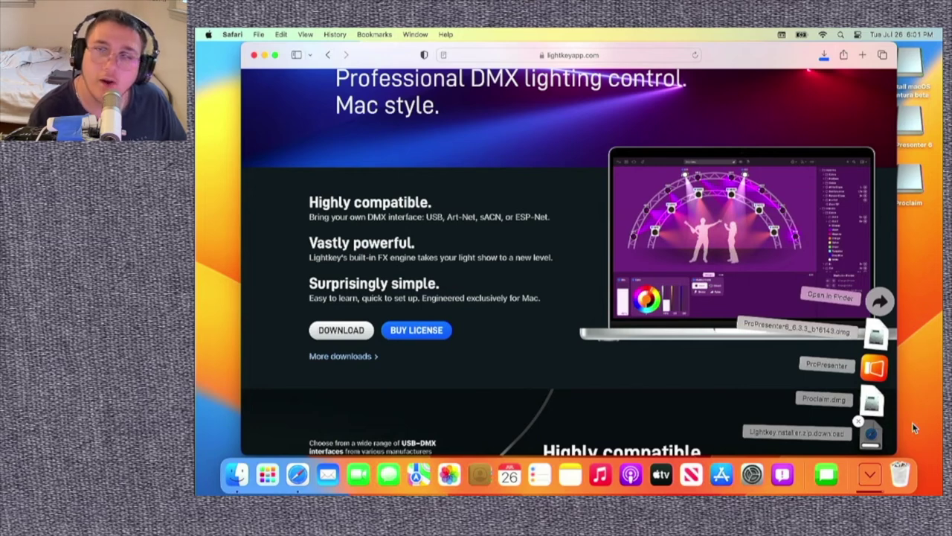
{"action": "left_click", "coordinate": [872, 428]}
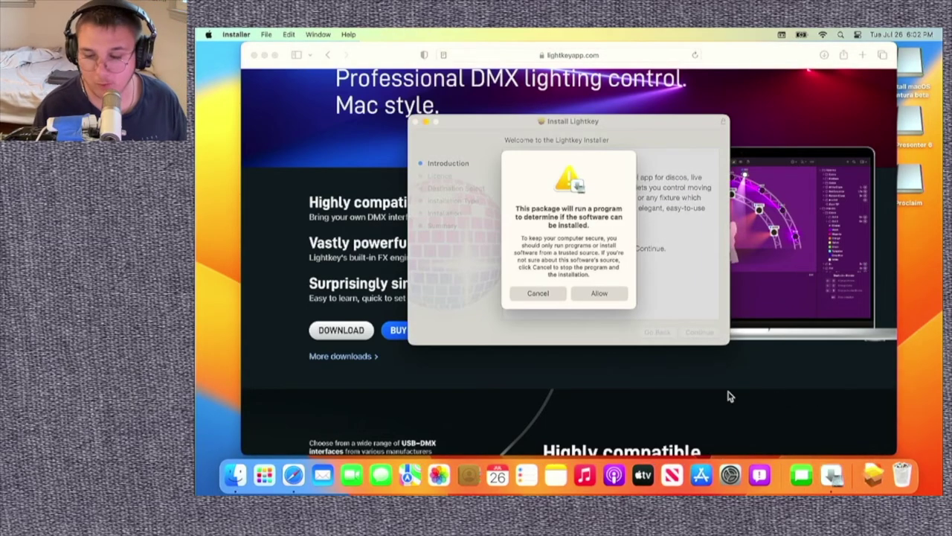
{"action": "left_click", "coordinate": [599, 295]}
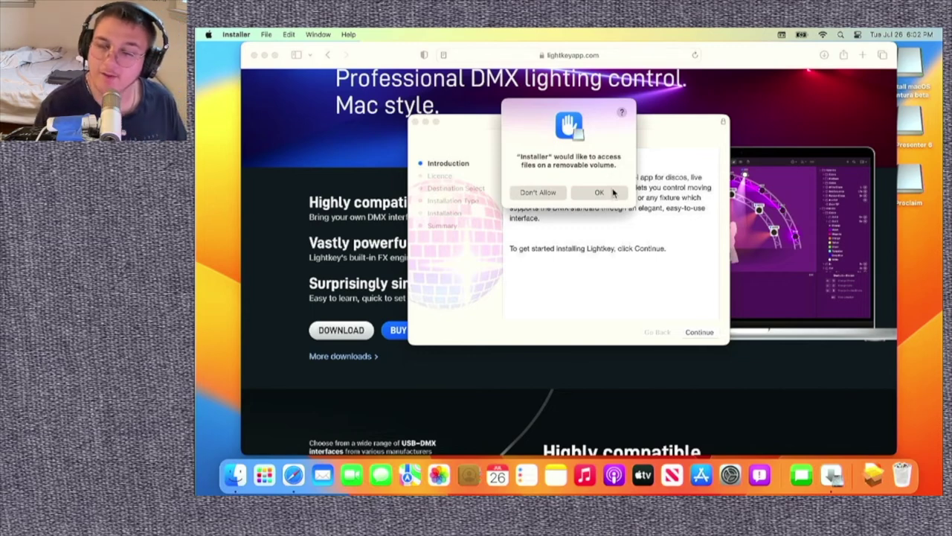
{"action": "left_click", "coordinate": [612, 192]}
Proceed past the Lightkey installer's introduction and agree to the software licence agreement.
{"action": "left_click", "coordinate": [699, 333]}
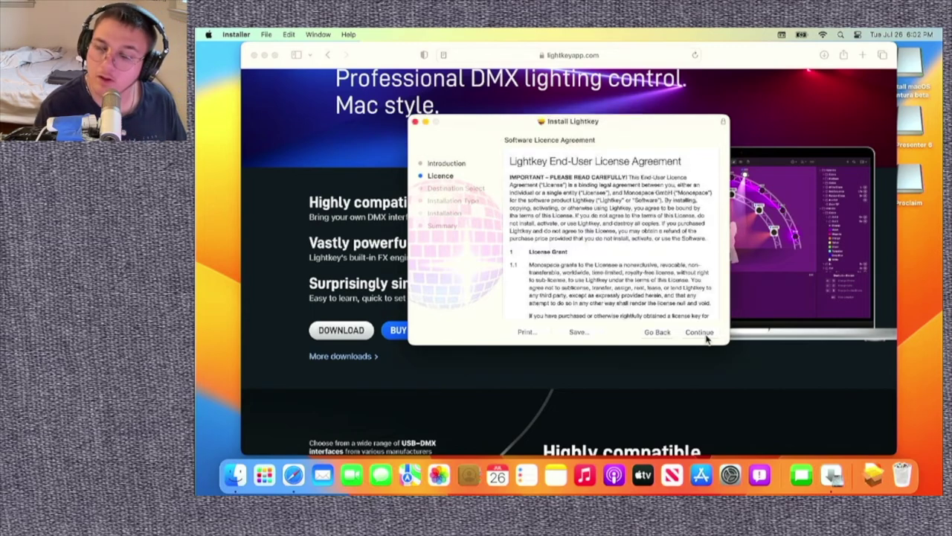
{"action": "left_click", "coordinate": [706, 334]}
{"action": "left_click", "coordinate": [666, 260]}
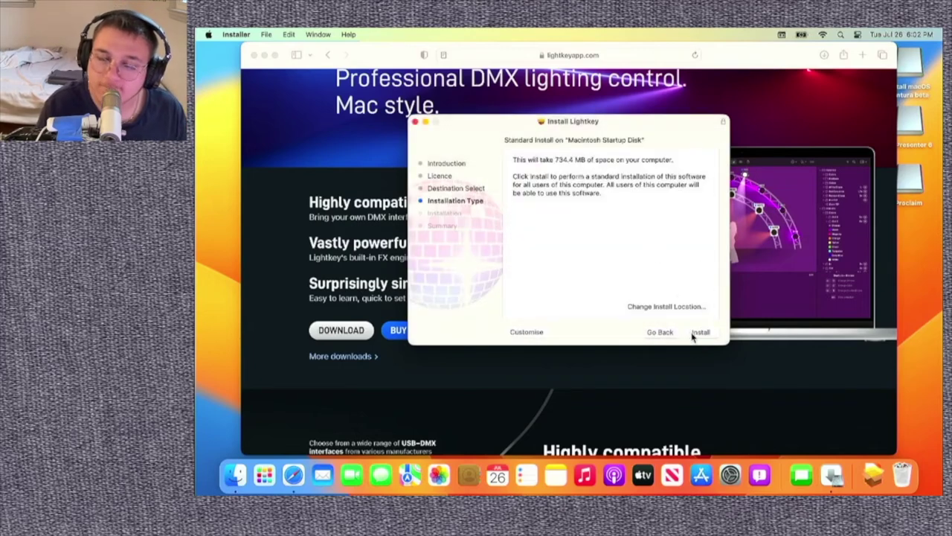
Run the standard Lightkey installation on Macintosh Startup Disk, and move the installer to the Bin when closing it.
{"action": "left_click", "coordinate": [698, 334]}
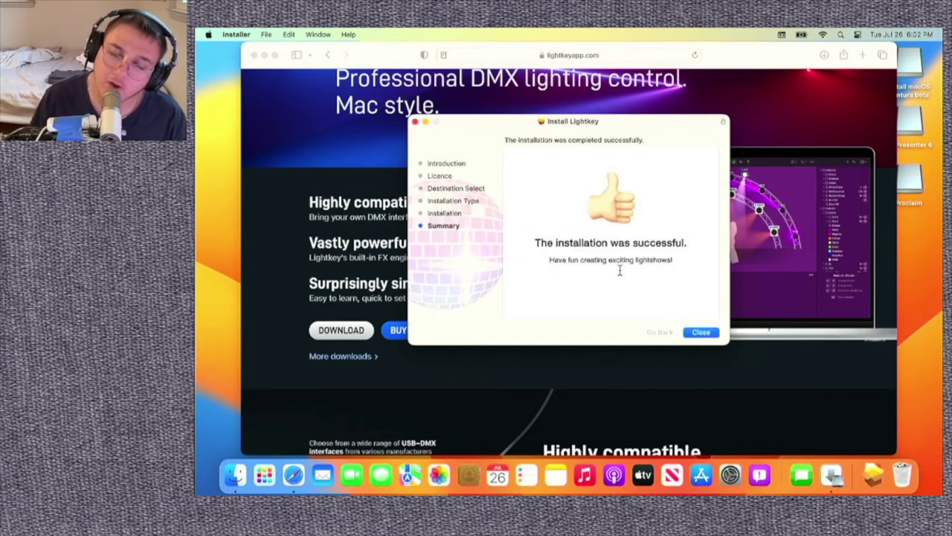
{"action": "left_click", "coordinate": [703, 333]}
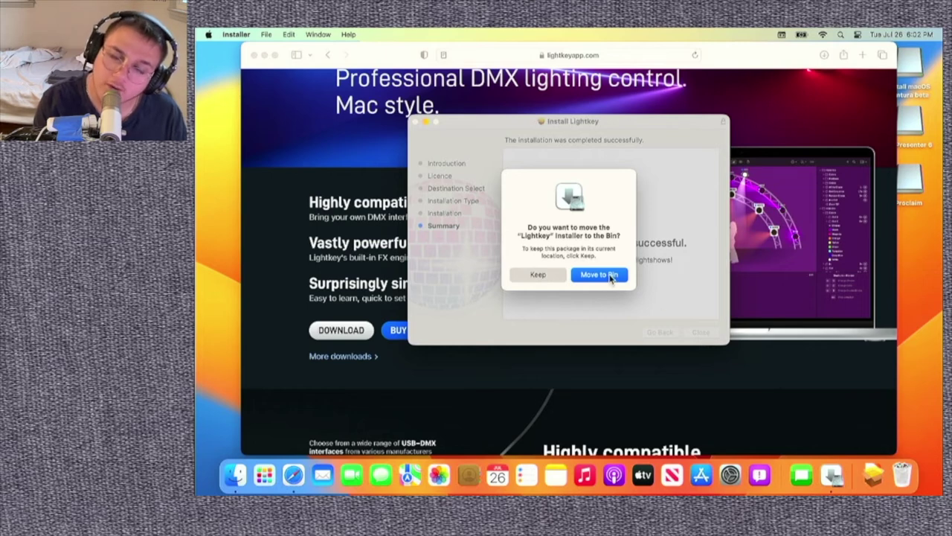
{"action": "left_click", "coordinate": [600, 274]}
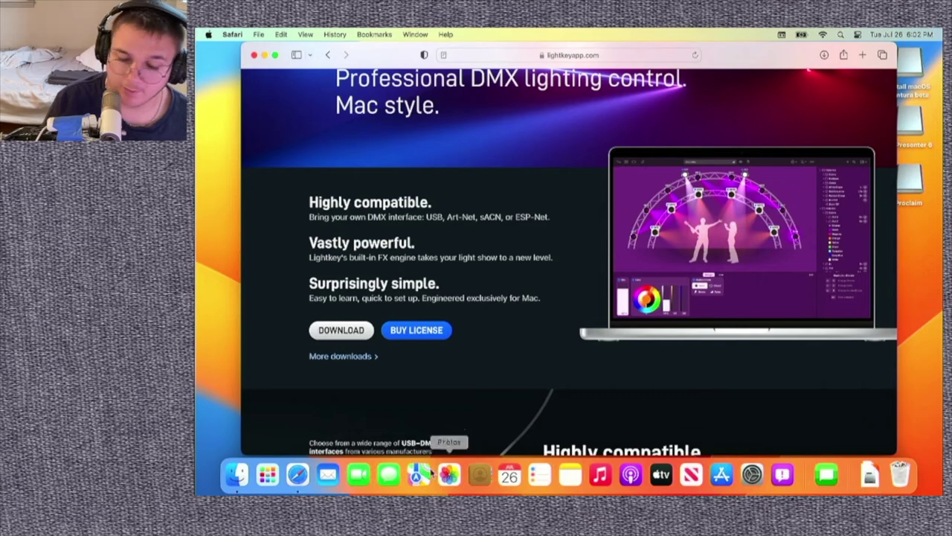
Launch Lightkey and close the Safari window showing lightkeyapp.com.
{"action": "left_click", "coordinate": [274, 467]}
{"action": "left_click", "coordinate": [475, 382]}
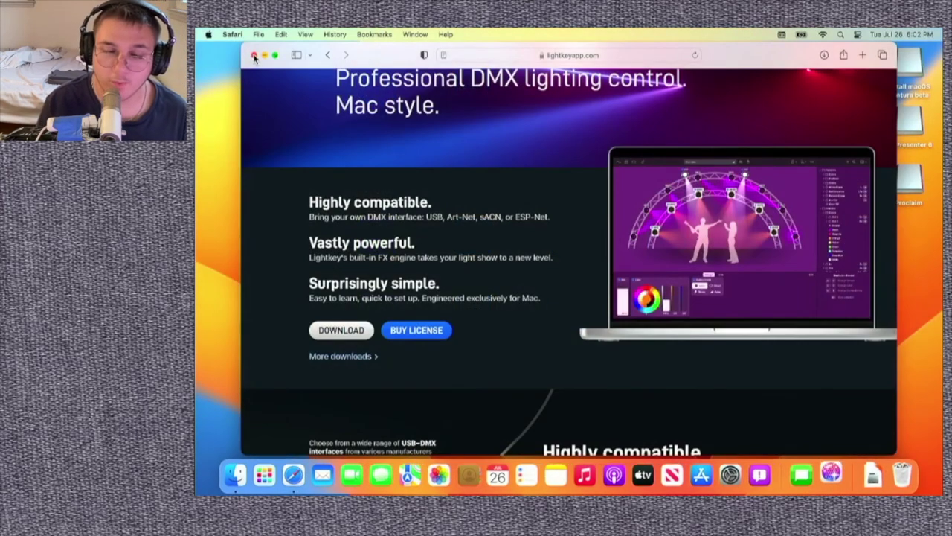
{"action": "left_click", "coordinate": [255, 54]}
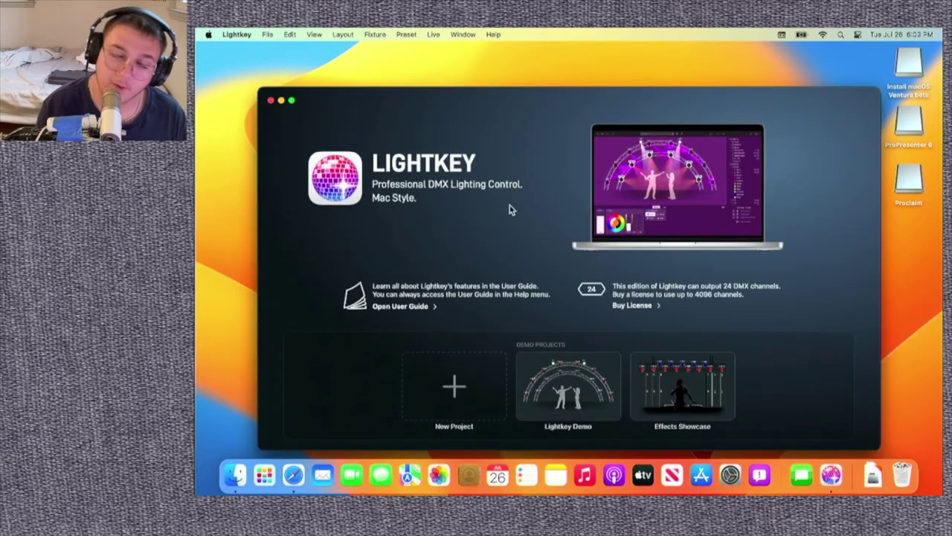
Create a new project named "test" in Documents and choose Offline Mode (no output) for the DMX output.
{"action": "left_click", "coordinate": [434, 392]}
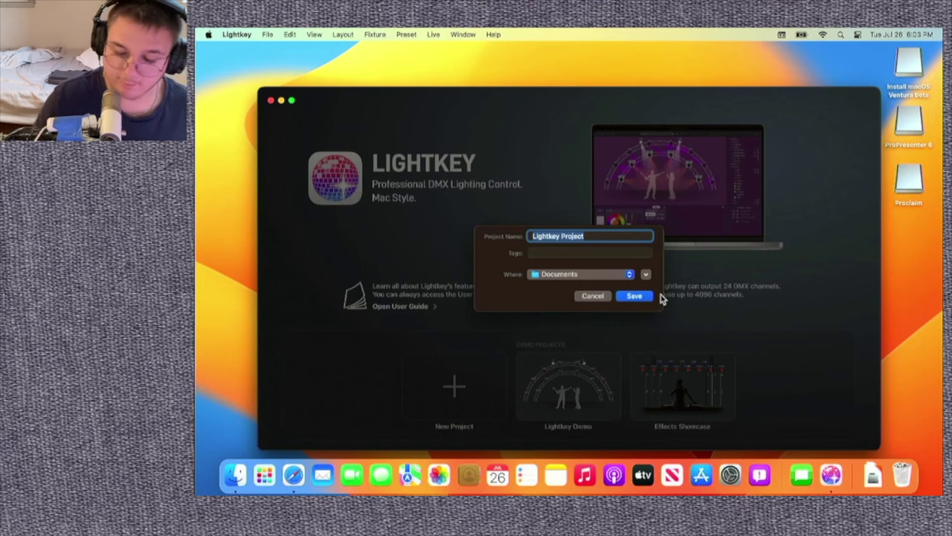
{"action": "key", "text": "BackSpace"}
{"action": "type", "text": "test"}
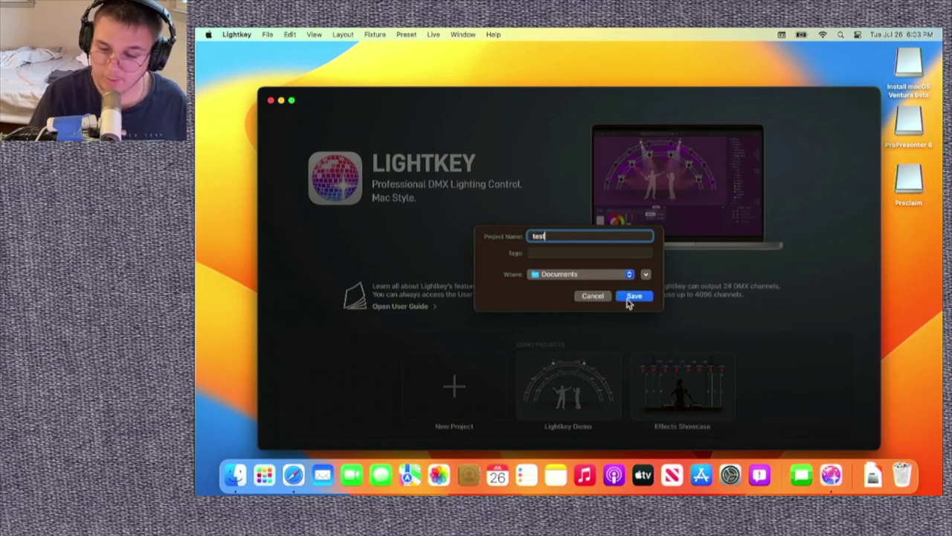
{"action": "left_click", "coordinate": [623, 298]}
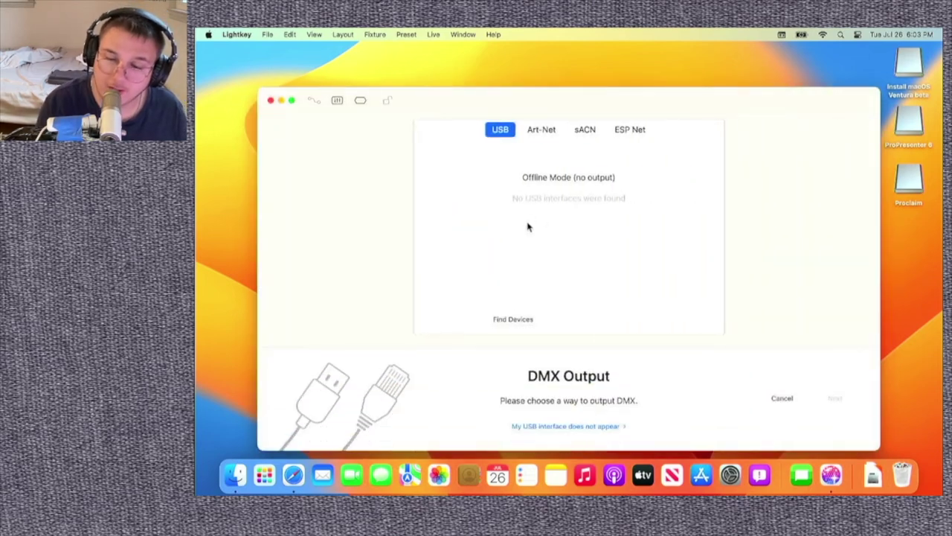
{"action": "left_click", "coordinate": [554, 178]}
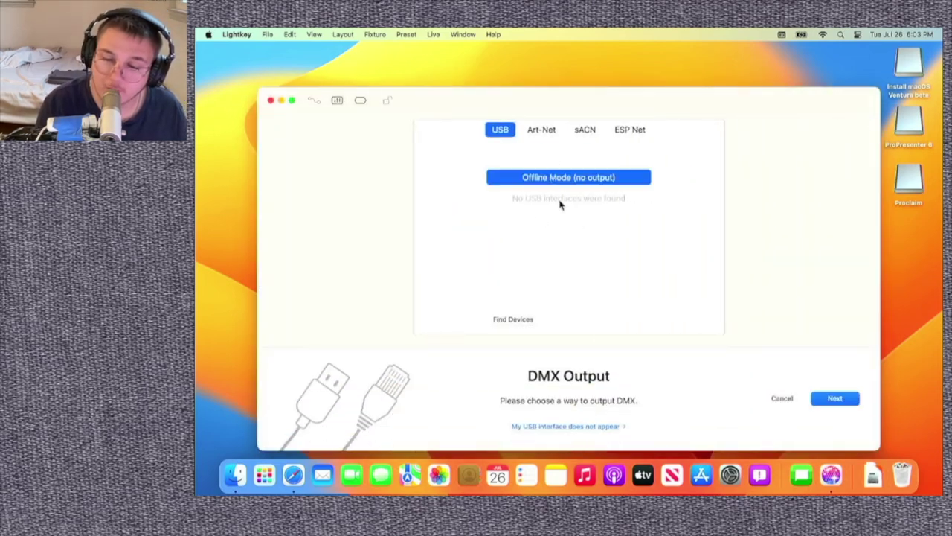
{"action": "left_click", "coordinate": [836, 399]}
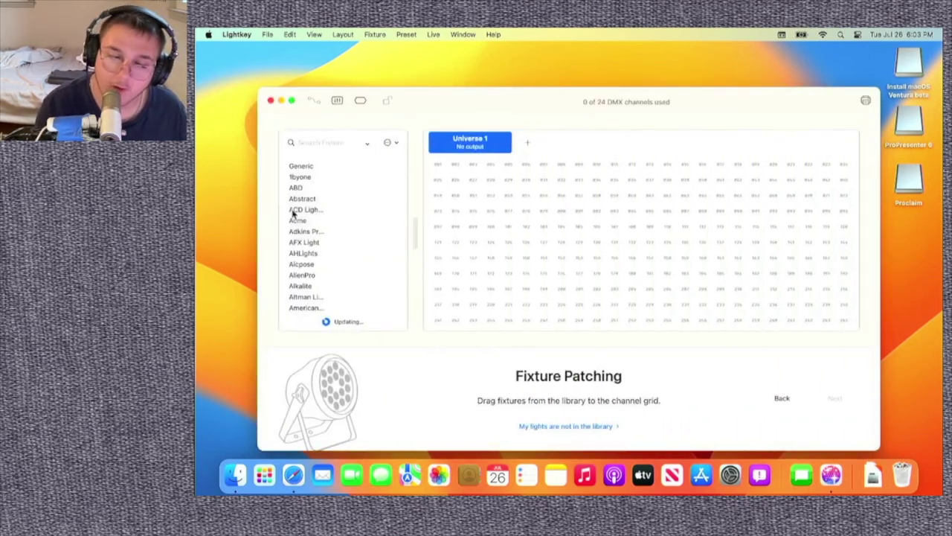
Search the fixture library for "par 36 u kin".
{"action": "left_click", "coordinate": [308, 140]}
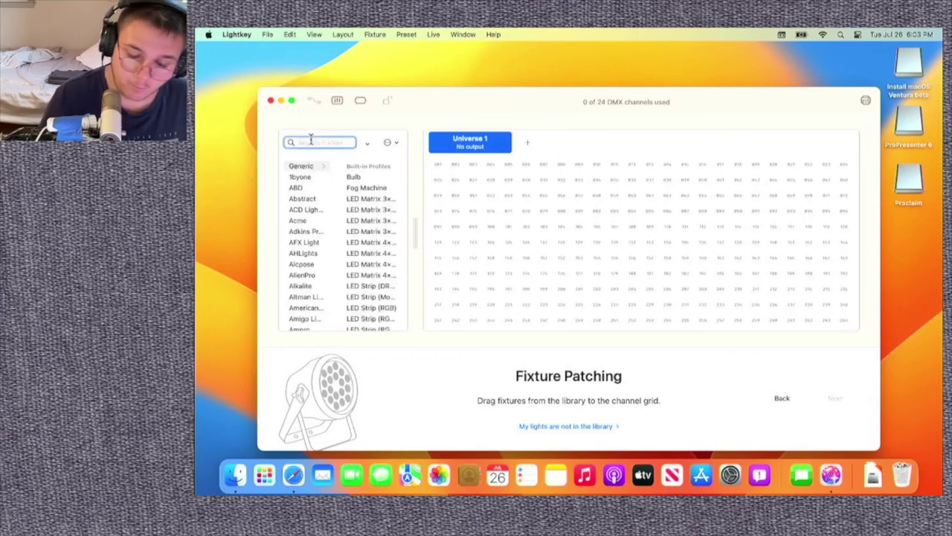
{"action": "type", "text": "par"}
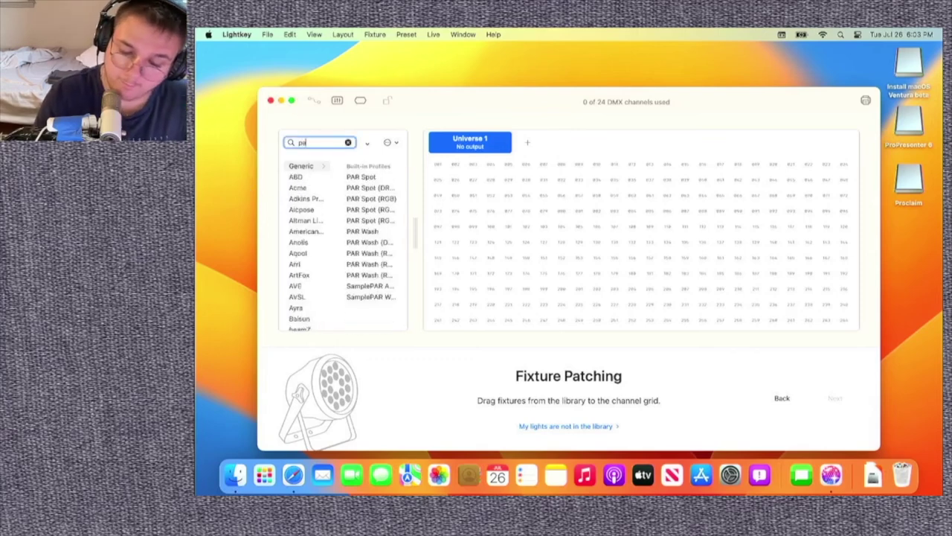
{"action": "type", "text": " 3"}
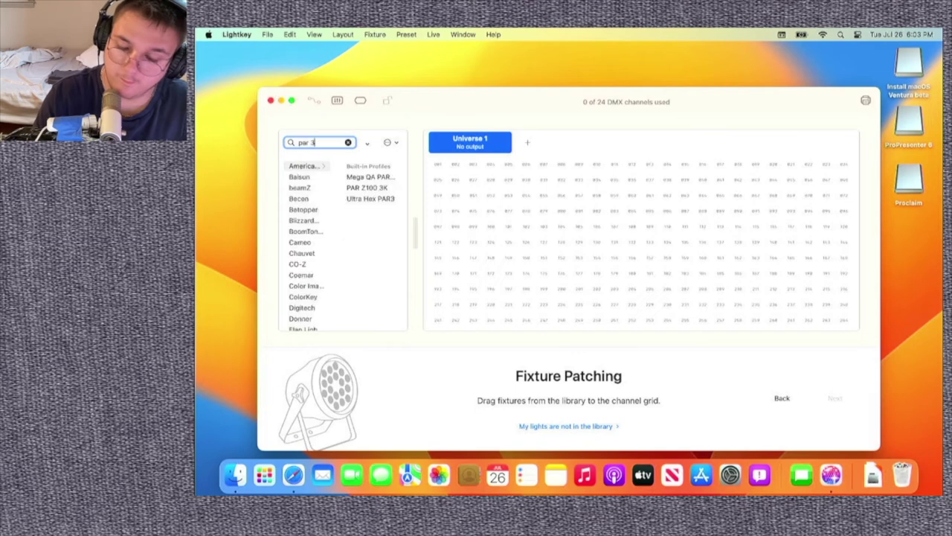
{"action": "type", "text": "6"}
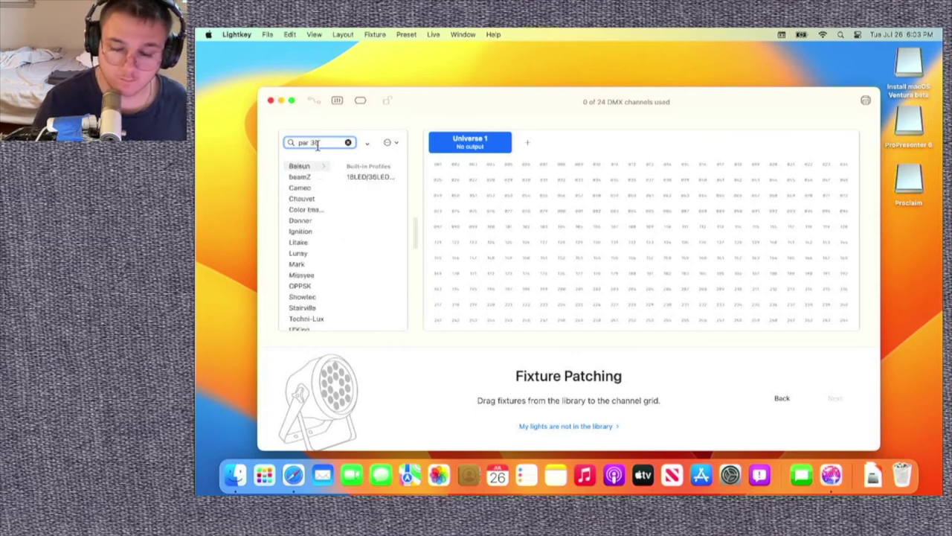
{"action": "key", "text": "BackSpace"}
{"action": "type", "text": "8"}
{"action": "type", "text": " u"}
{"action": "type", "text": " kin"}
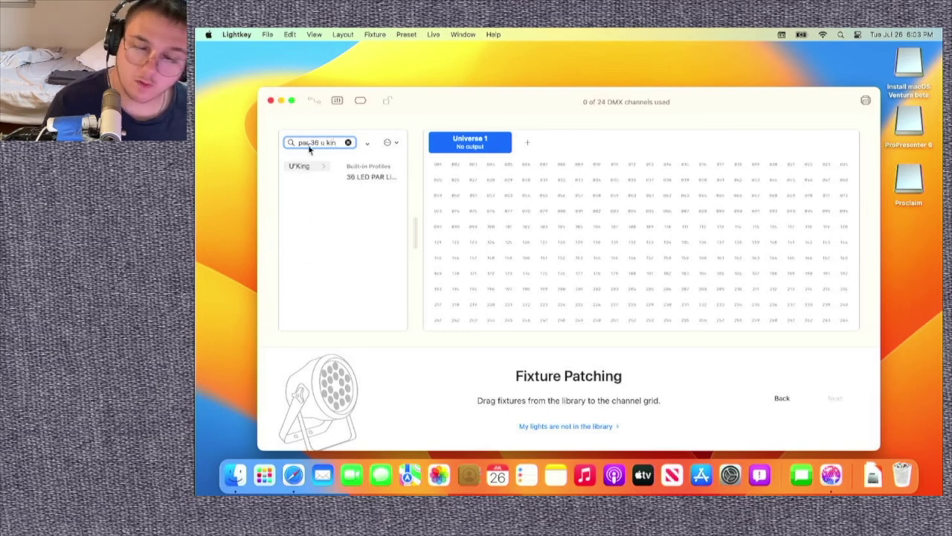
Patch three U'King 36 LED PAR Light fixtures from the first channel of Universe 1.
{"action": "left_click_drag", "start_coordinate": [372, 177], "coordinate": [443, 167]}
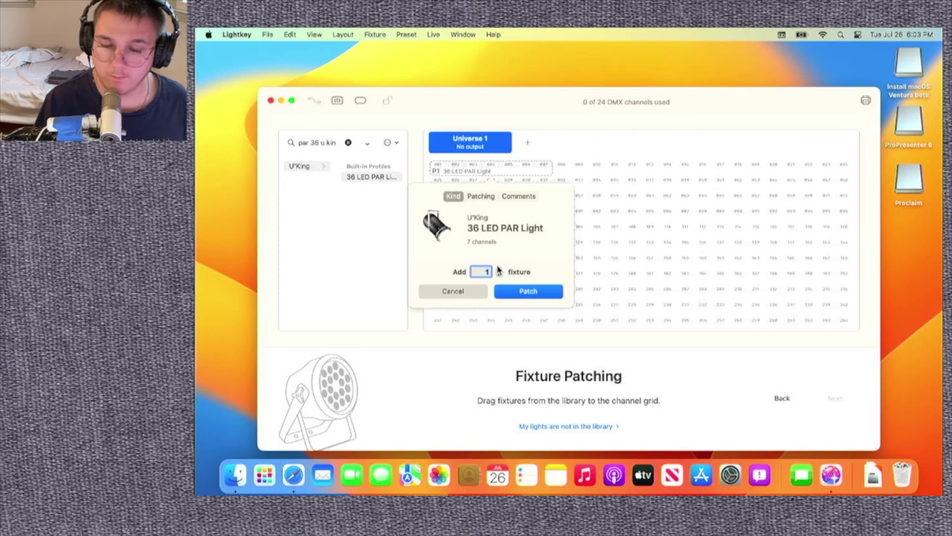
{"action": "left_click", "coordinate": [498, 269]}
{"action": "left_click", "coordinate": [498, 269]}
{"action": "left_click", "coordinate": [497, 270]}
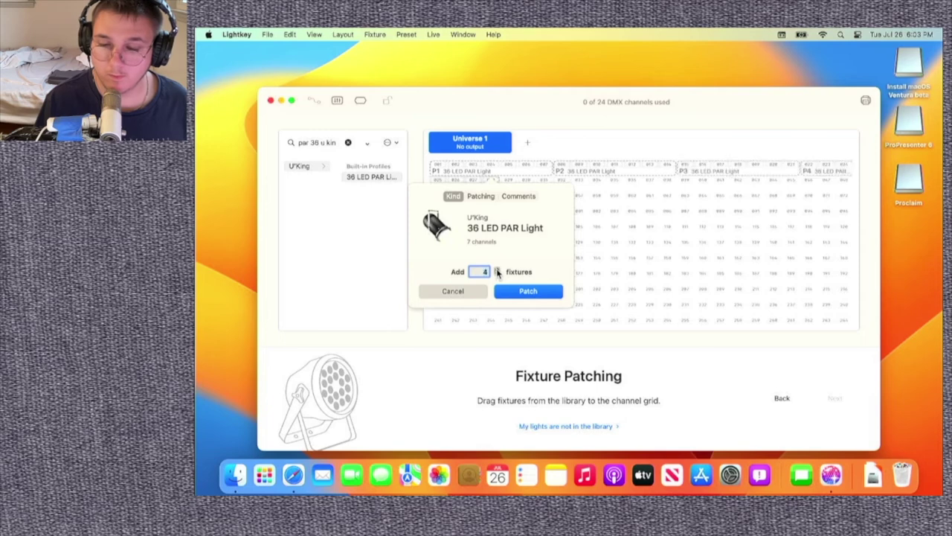
{"action": "left_click", "coordinate": [497, 274]}
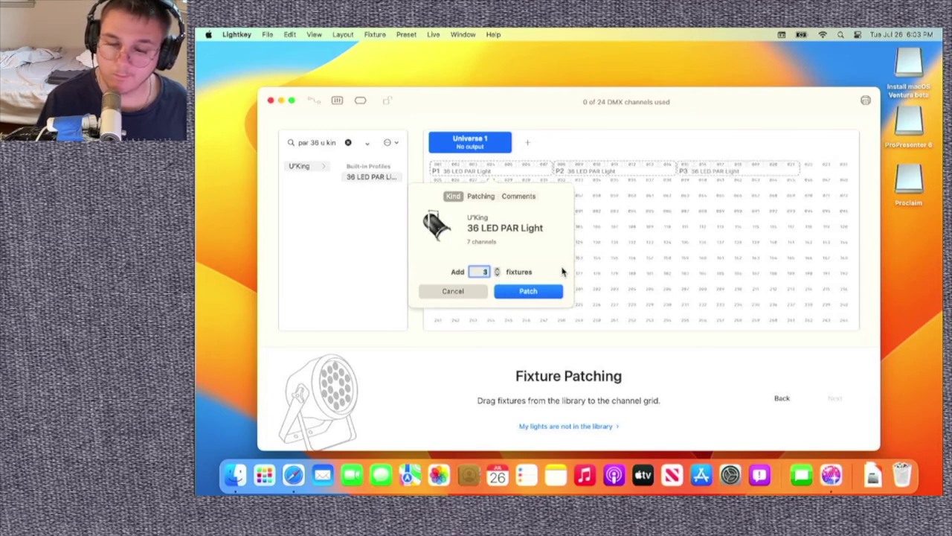
{"action": "left_click", "coordinate": [528, 290]}
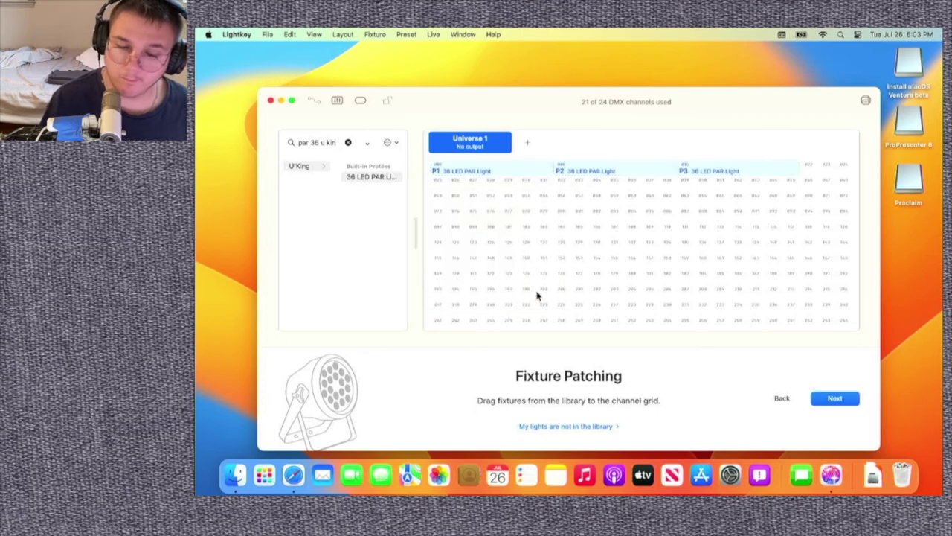
Set the count of the P1 fixture to 2 in its patching settings and continue to the preview setup.
{"action": "right_click", "coordinate": [509, 172]}
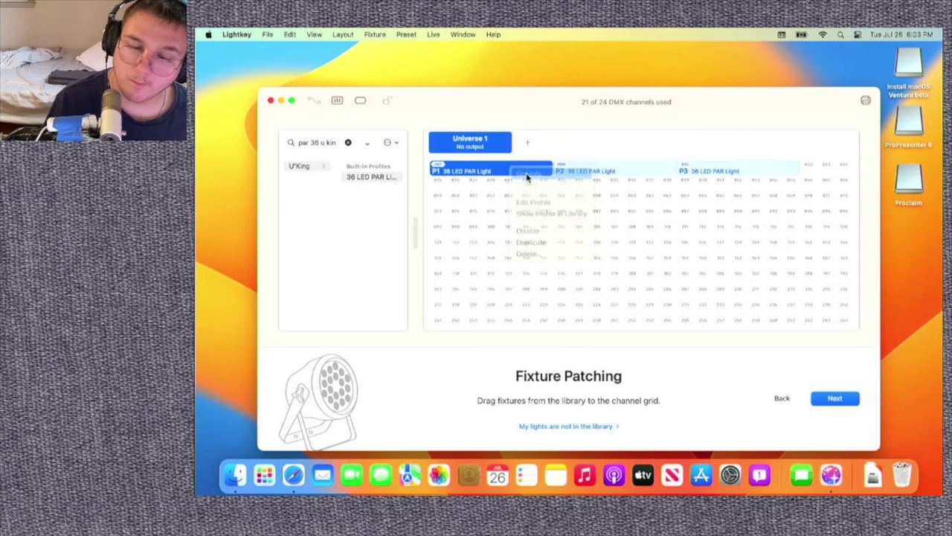
{"action": "left_click", "coordinate": [528, 174]}
{"action": "left_click", "coordinate": [480, 196]}
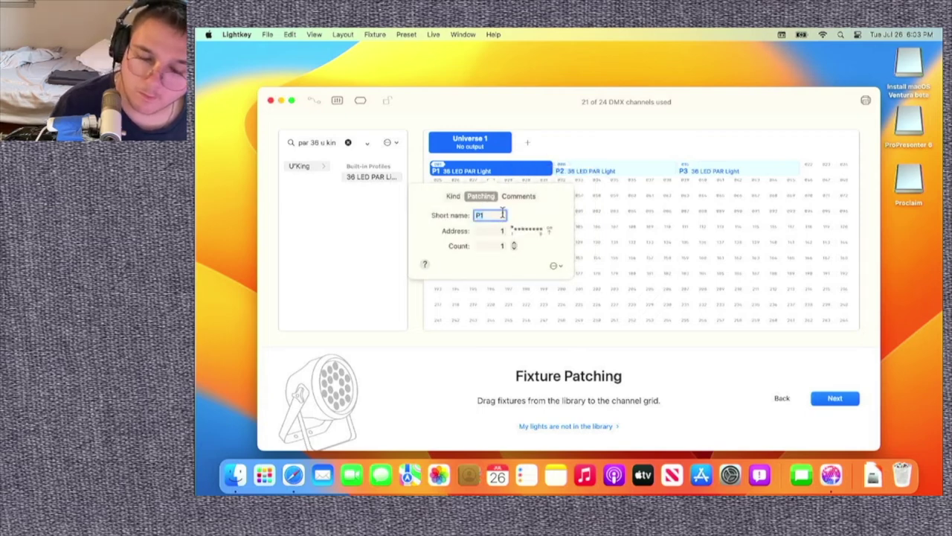
{"action": "left_click", "coordinate": [514, 243]}
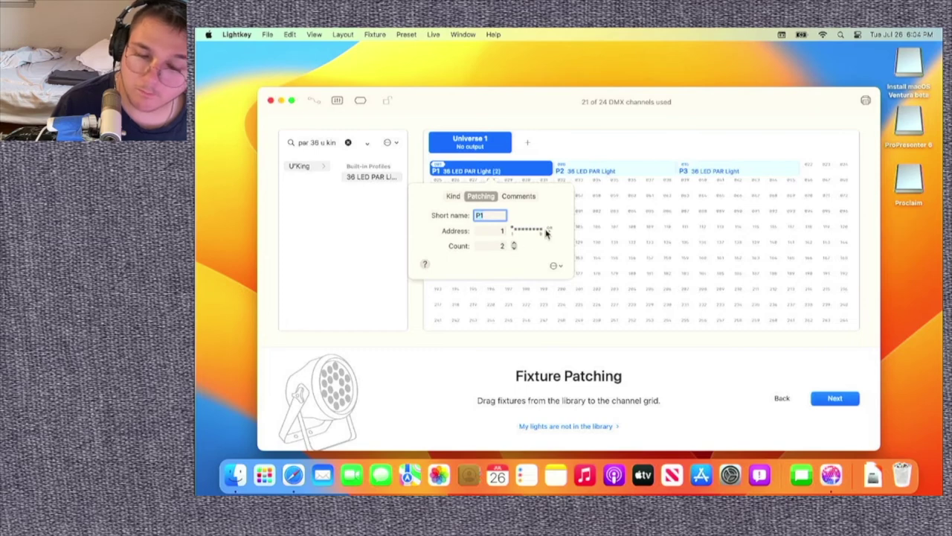
{"action": "left_click", "coordinate": [596, 195]}
{"action": "left_click", "coordinate": [826, 398]}
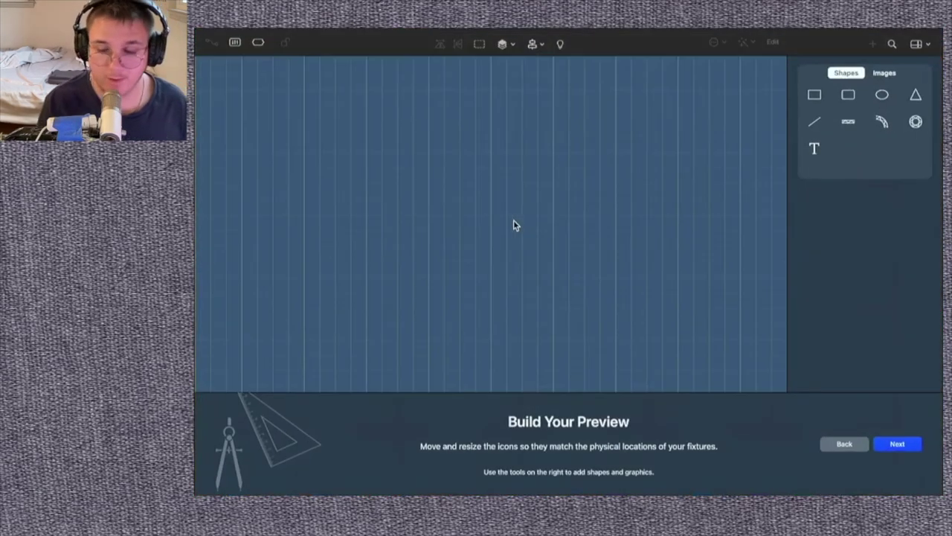
Arrange the fixture icons in the preview with the two P1 lights side by side below widely spaced P2 and P3.
{"action": "left_click_drag", "start_coordinate": [429, 216], "coordinate": [426, 274]}
{"action": "left_click", "coordinate": [469, 236]}
{"action": "left_click_drag", "start_coordinate": [467, 235], "coordinate": [496, 294]}
{"action": "left_click_drag", "start_coordinate": [557, 232], "coordinate": [560, 120]}
{"action": "left_click", "coordinate": [512, 225]}
{"action": "left_click_drag", "start_coordinate": [512, 223], "coordinate": [697, 312]}
{"action": "left_click", "coordinate": [291, 122]}
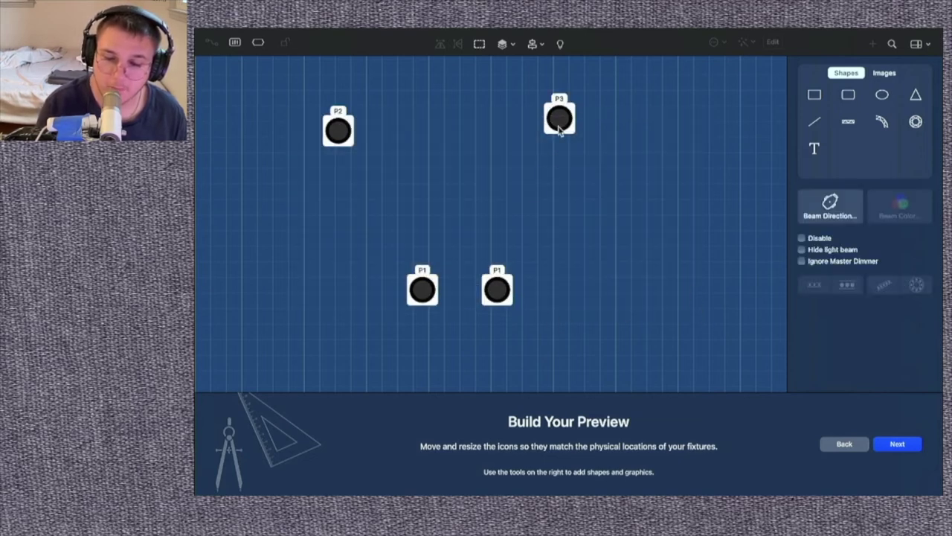
{"action": "left_click_drag", "start_coordinate": [561, 119], "coordinate": [636, 131]}
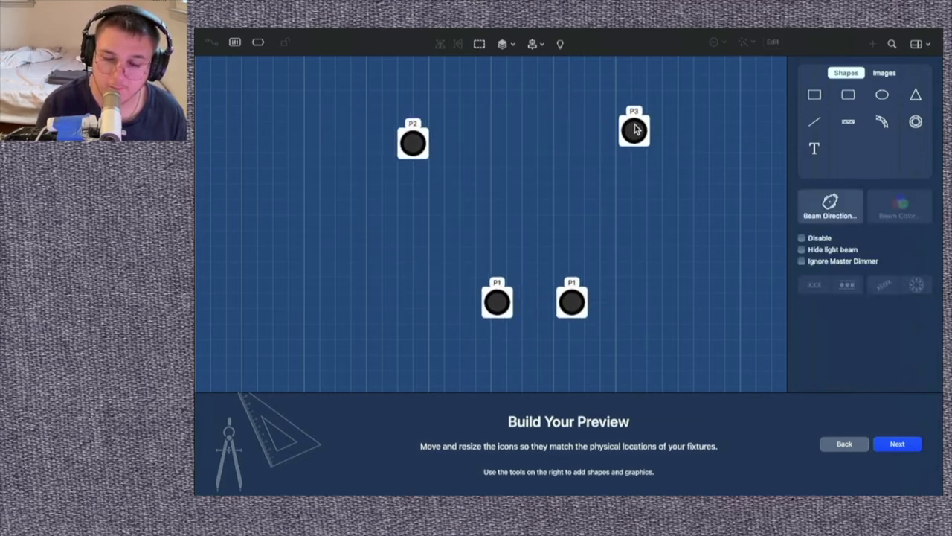
Give the selected fixtures a directional light beam, rotate it to point diagonally up and left, and finish the project setup.
{"action": "right_click", "coordinate": [568, 308]}
{"action": "left_click", "coordinate": [587, 351]}
{"action": "left_click", "coordinate": [725, 288]}
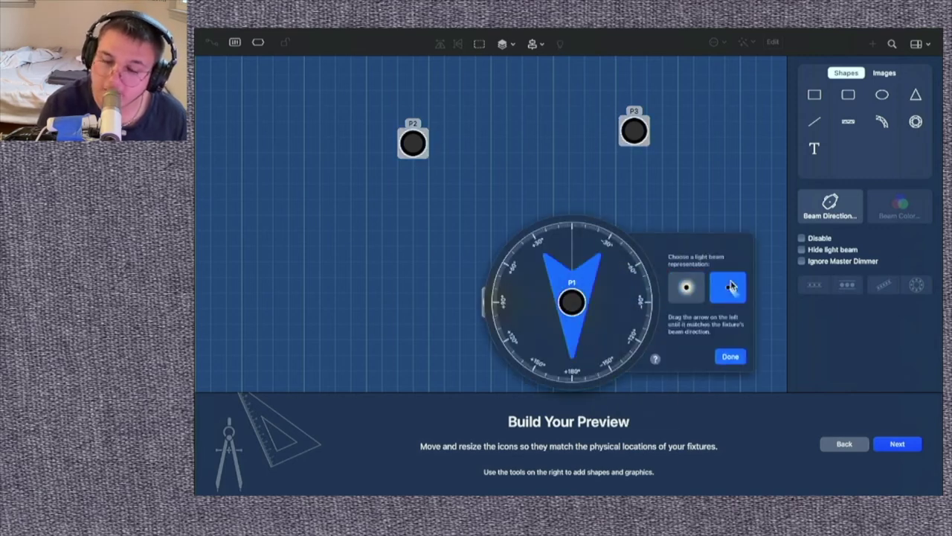
{"action": "left_click_drag", "start_coordinate": [606, 268], "coordinate": [564, 363]}
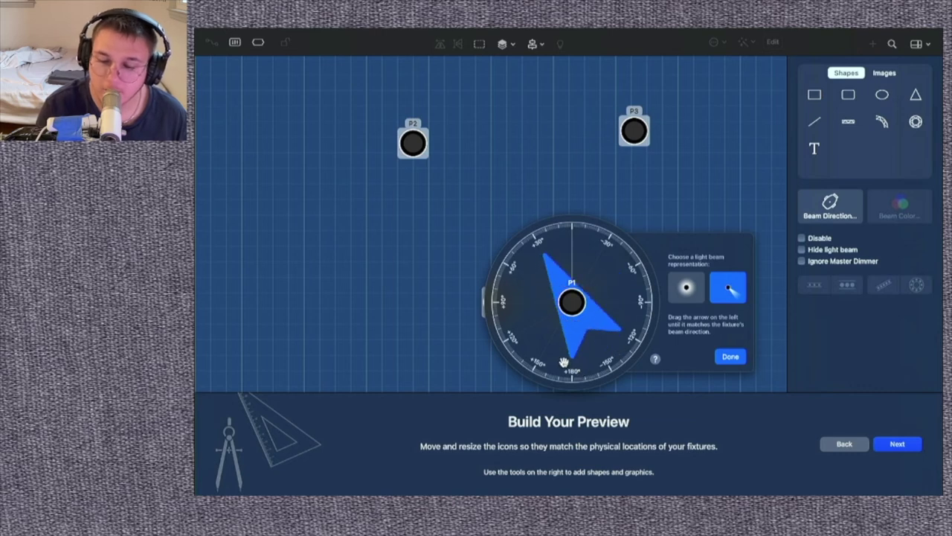
{"action": "left_click", "coordinate": [729, 357]}
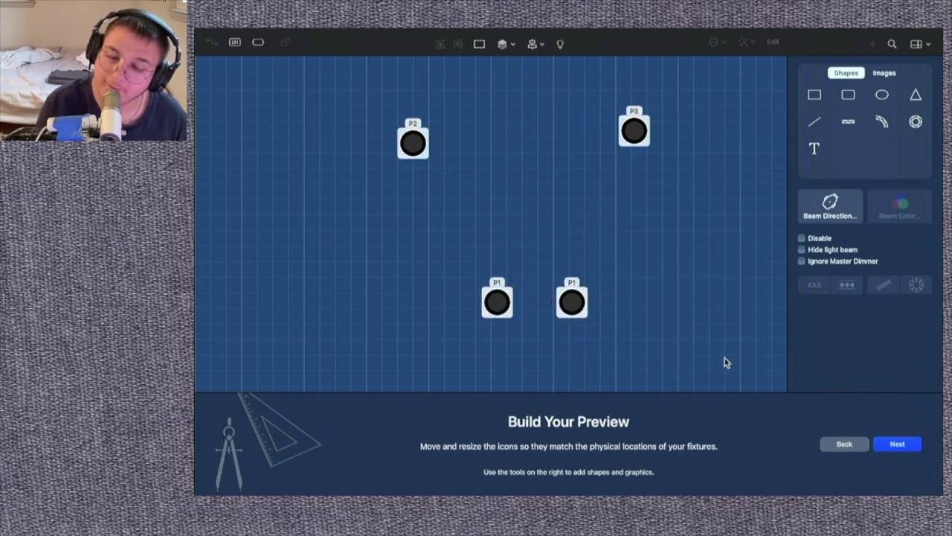
{"action": "left_click", "coordinate": [904, 443]}
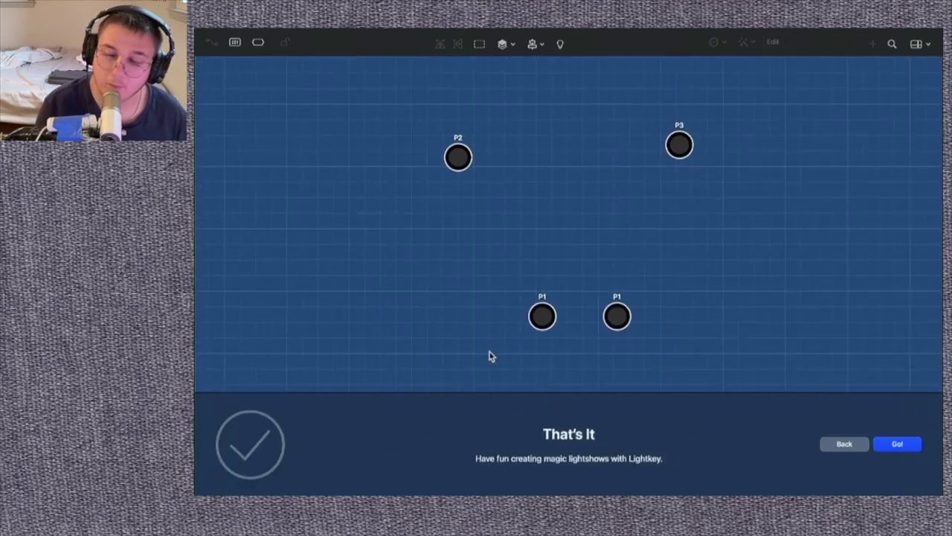
{"action": "left_click", "coordinate": [909, 448]}
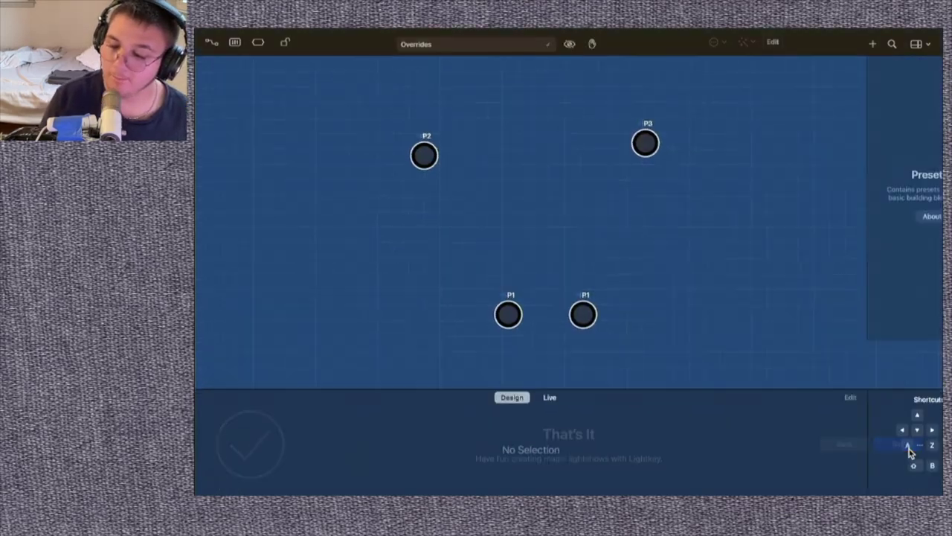
Select all four fixtures, set their light colour to orange-red, and clear the selection.
{"action": "left_click_drag", "start_coordinate": [336, 325], "coordinate": [680, 51]}
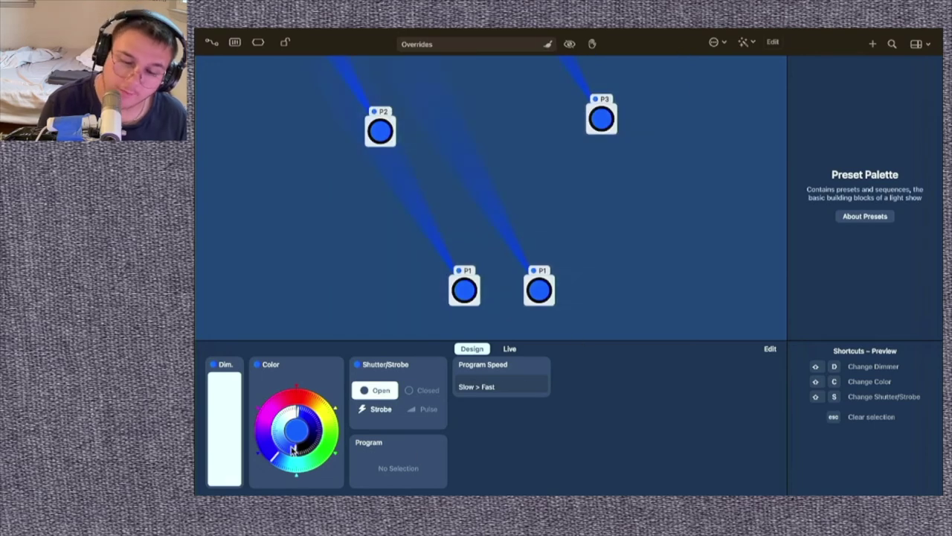
{"action": "left_click", "coordinate": [325, 420]}
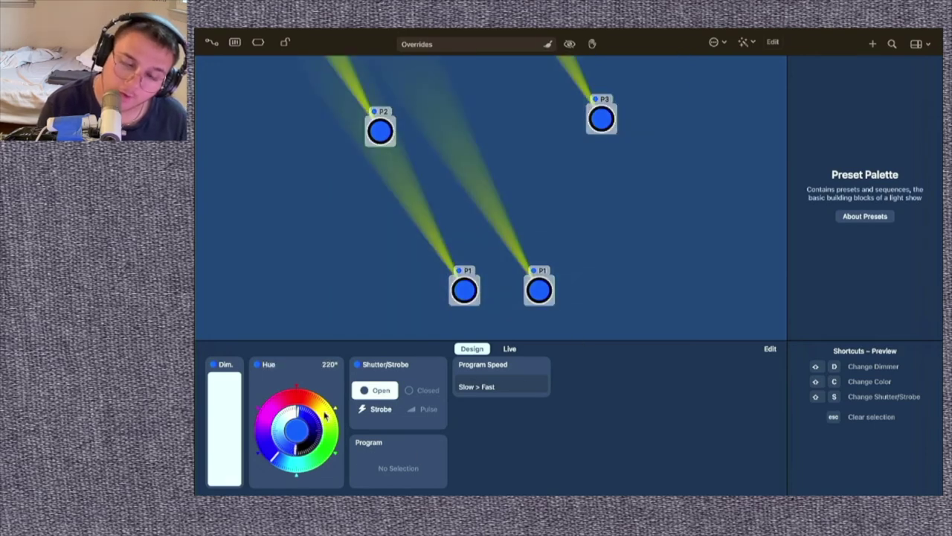
{"action": "left_click_drag", "start_coordinate": [326, 420], "coordinate": [321, 401]}
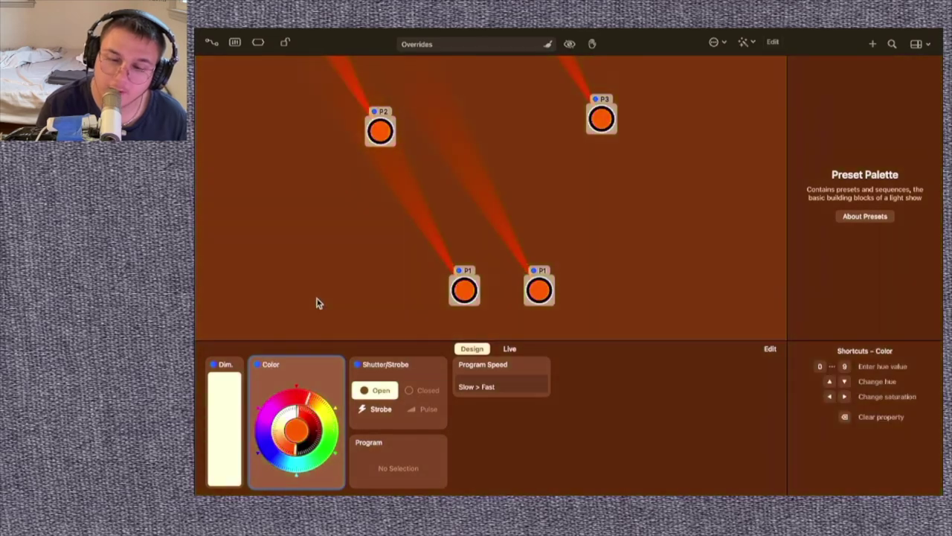
{"action": "left_click", "coordinate": [317, 302]}
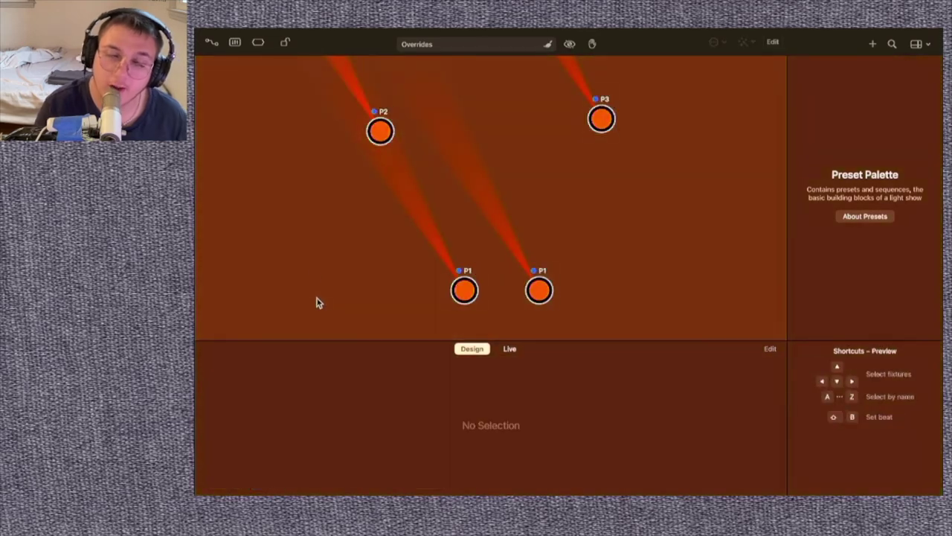
{"action": "left_click", "coordinate": [325, 59]}
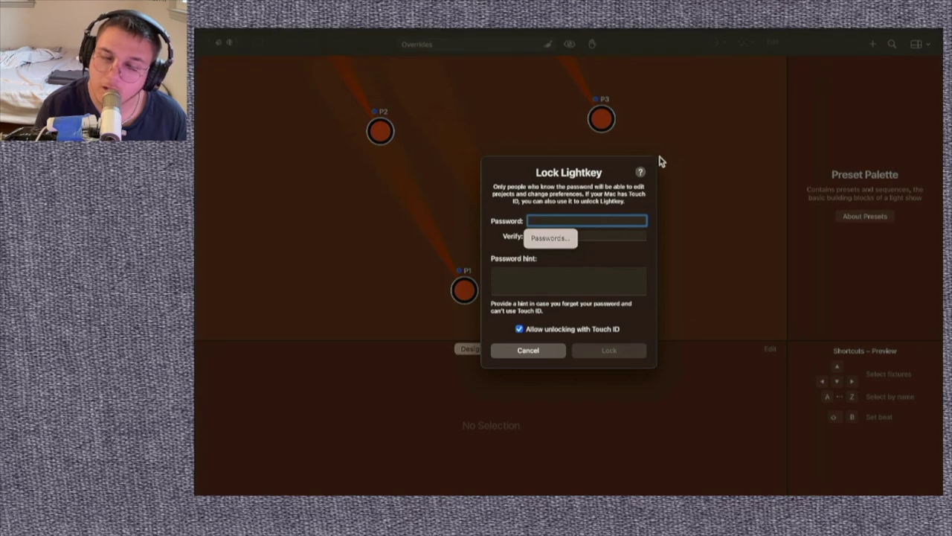
{"action": "left_click", "coordinate": [537, 352]}
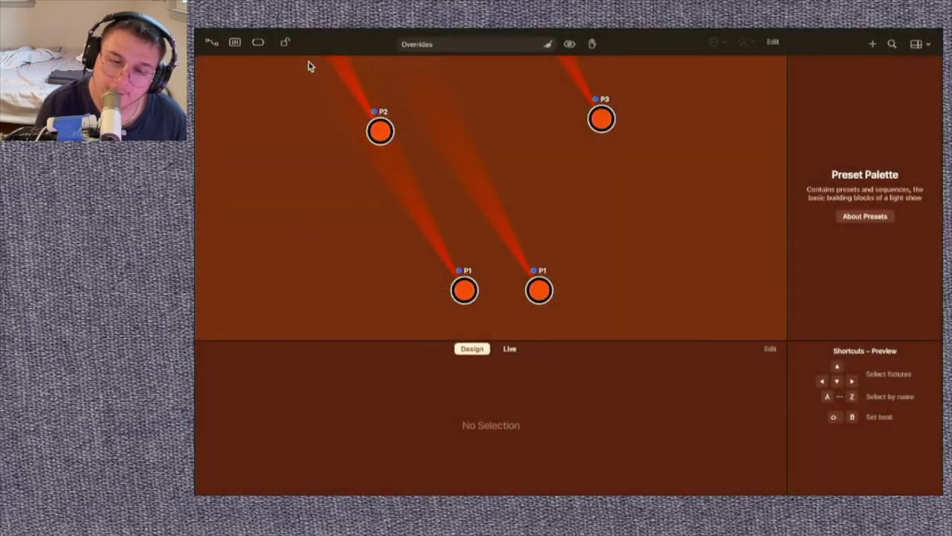
{"action": "mouse_move", "coordinate": [320, 30]}
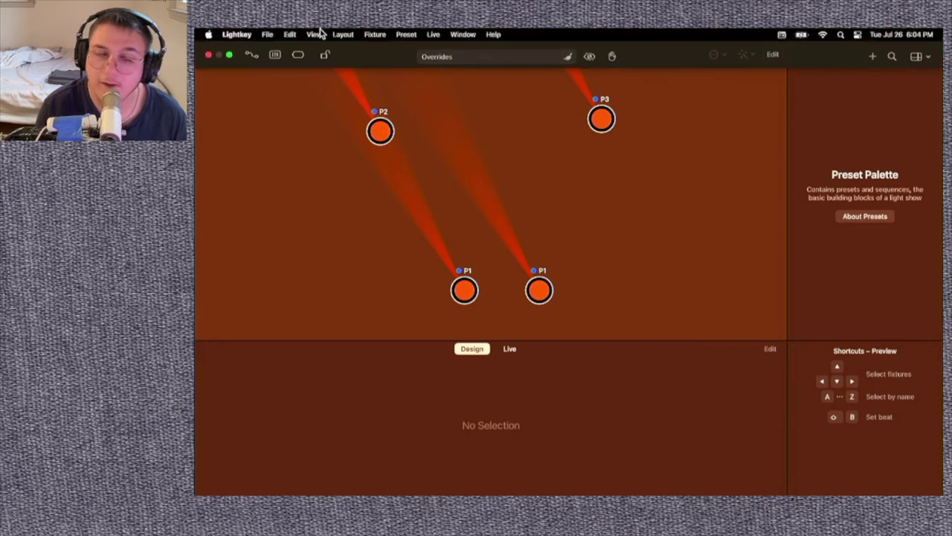
{"action": "left_click", "coordinate": [434, 35]}
{"action": "mouse_move", "coordinate": [453, 38]}
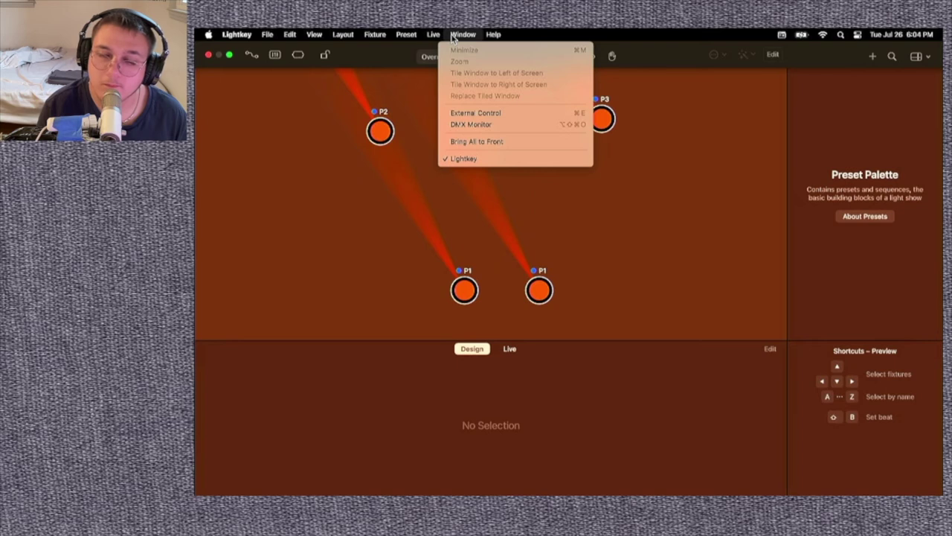
Close the "test" lighting project and the Lightkey welcome window, returning to the desktop.
{"action": "mouse_move", "coordinate": [497, 34]}
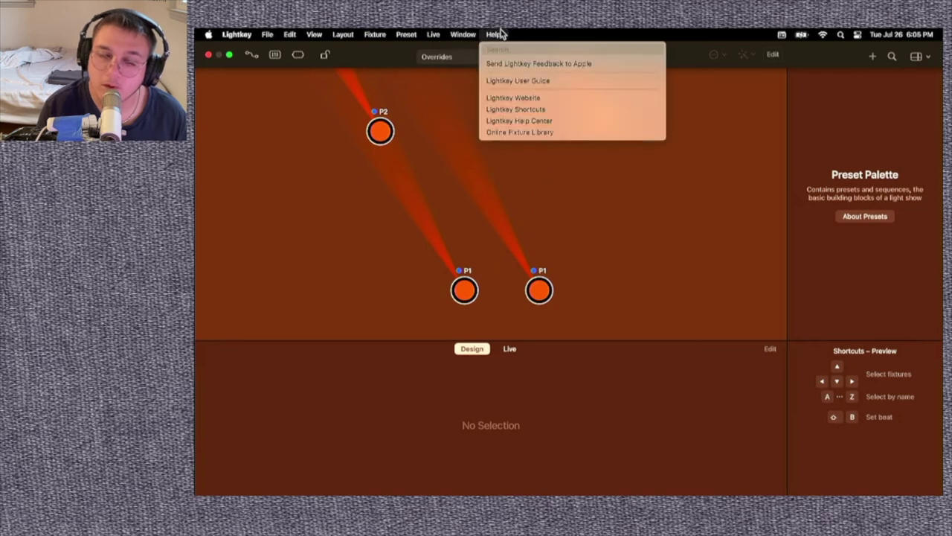
{"action": "left_click", "coordinate": [308, 177]}
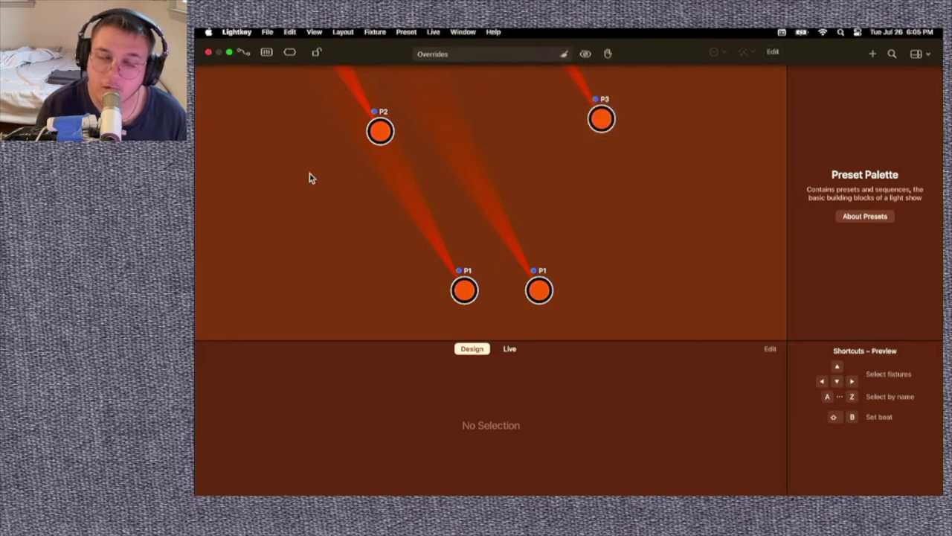
{"action": "left_click", "coordinate": [208, 55]}
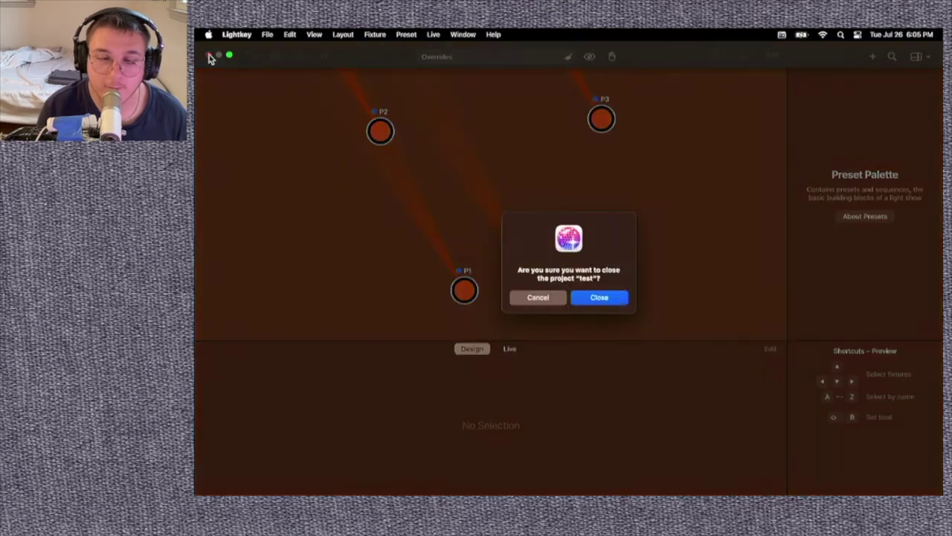
{"action": "left_click", "coordinate": [602, 297]}
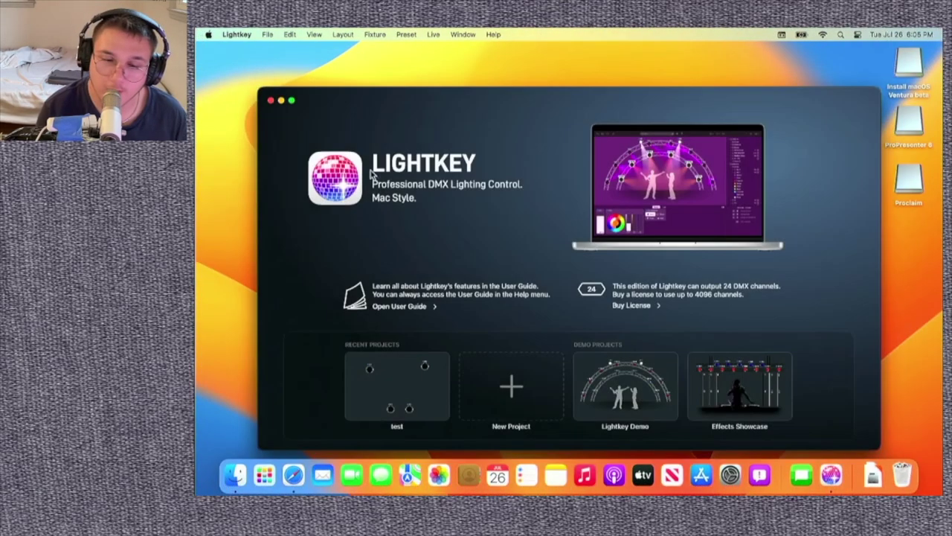
{"action": "left_click", "coordinate": [271, 100]}
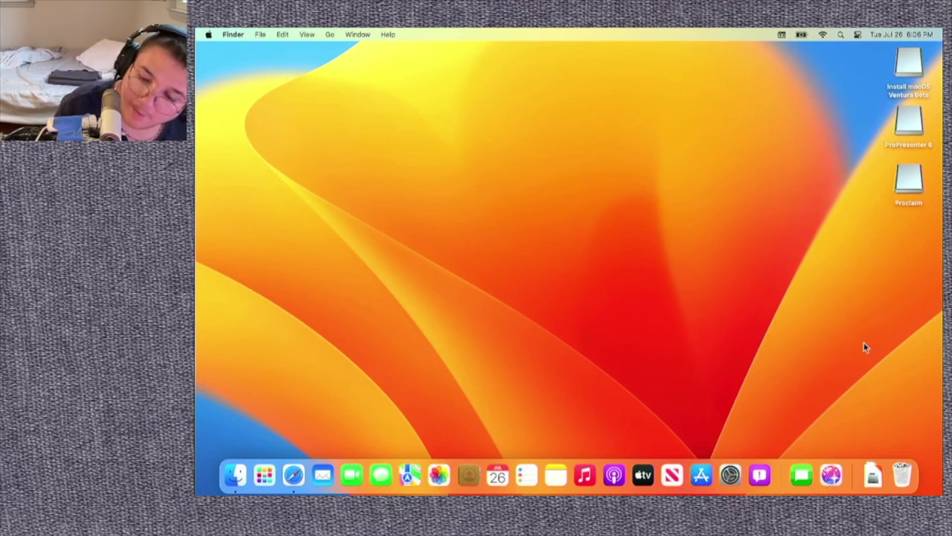
Look through the installed apps in Launchpad, including the contents of the Other folder, and return to the desktop.
{"action": "left_click_drag", "start_coordinate": [864, 344], "coordinate": [480, 72]}
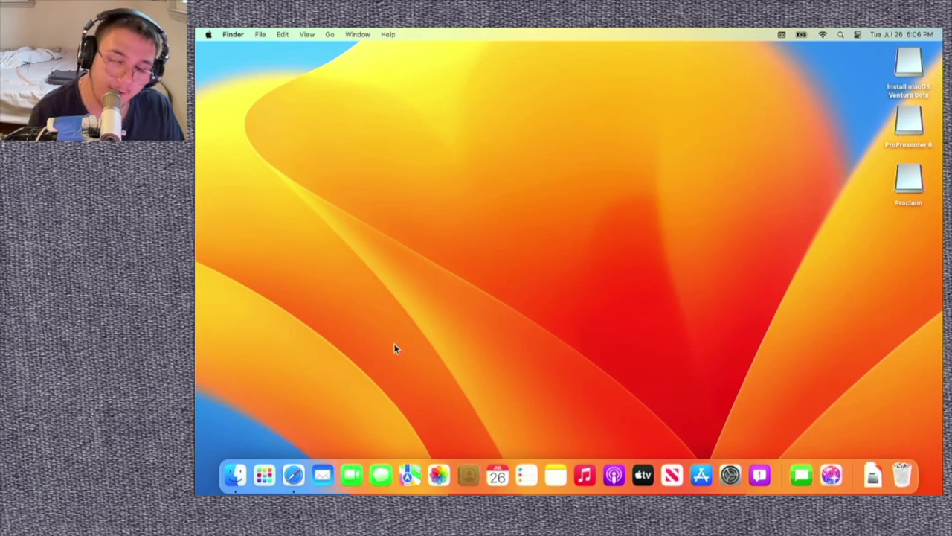
{"action": "left_click", "coordinate": [271, 482]}
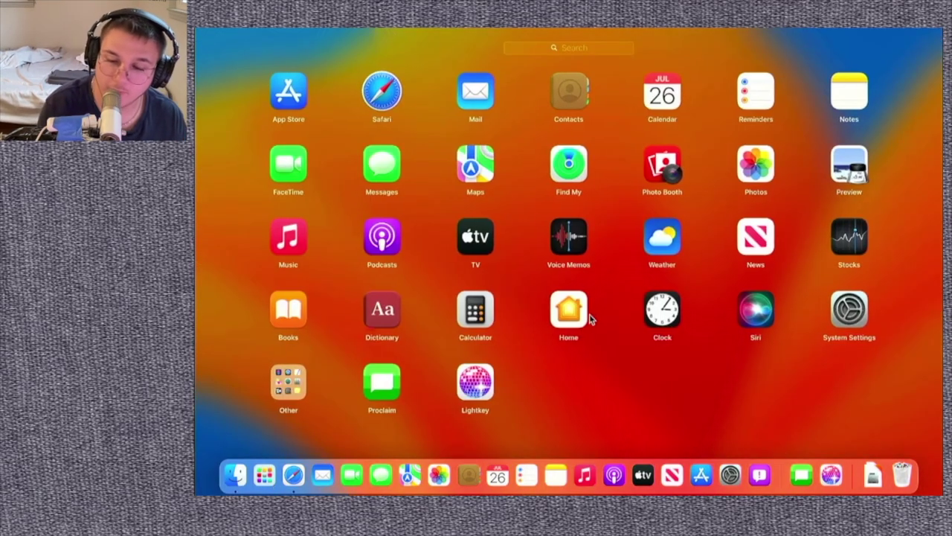
{"action": "scroll", "coordinate": [537, 389], "scroll_direction": "right", "scroll_amount": 2}
{"action": "scroll", "coordinate": [537, 390], "scroll_direction": "right", "scroll_amount": 3}
{"action": "scroll", "coordinate": [566, 313], "scroll_direction": "left", "scroll_amount": 3}
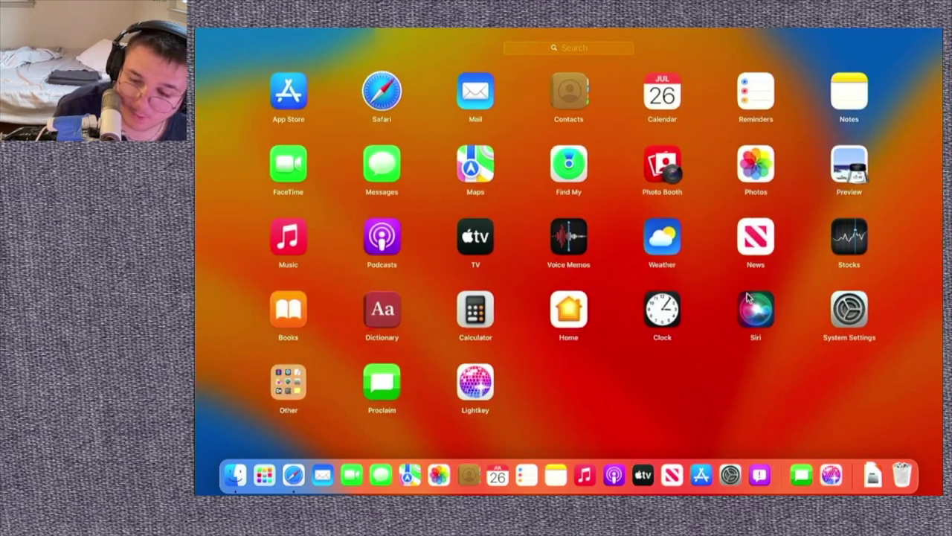
{"action": "left_click", "coordinate": [260, 397]}
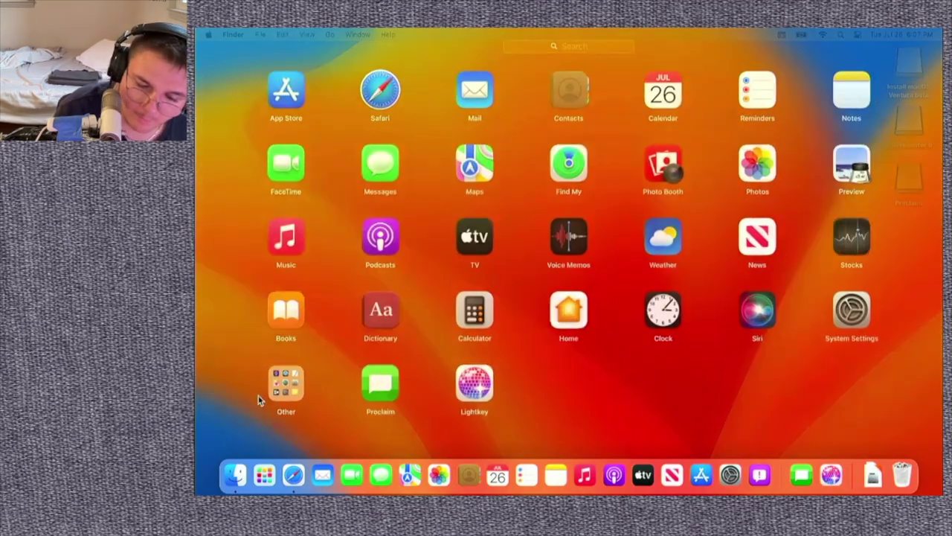
{"action": "left_click", "coordinate": [260, 476]}
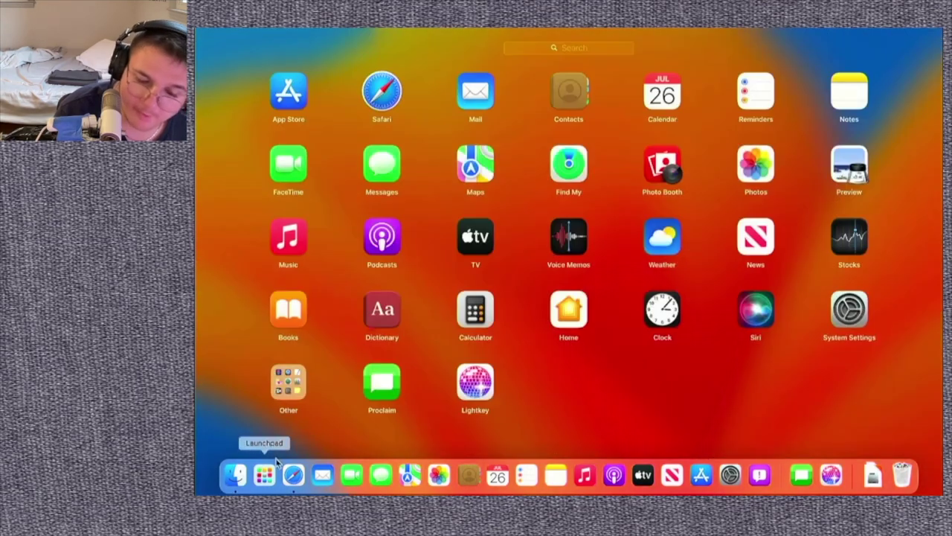
{"action": "left_click", "coordinate": [298, 376]}
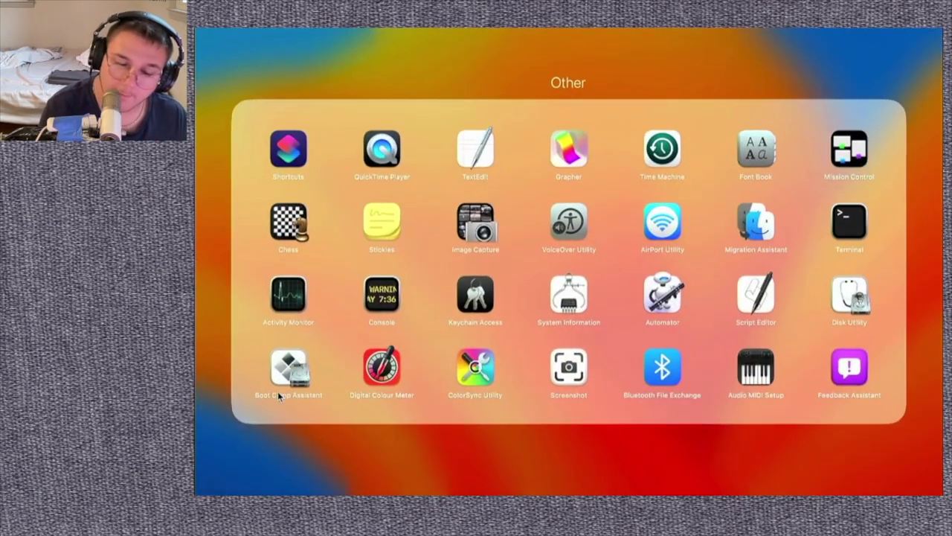
{"action": "left_click", "coordinate": [388, 61]}
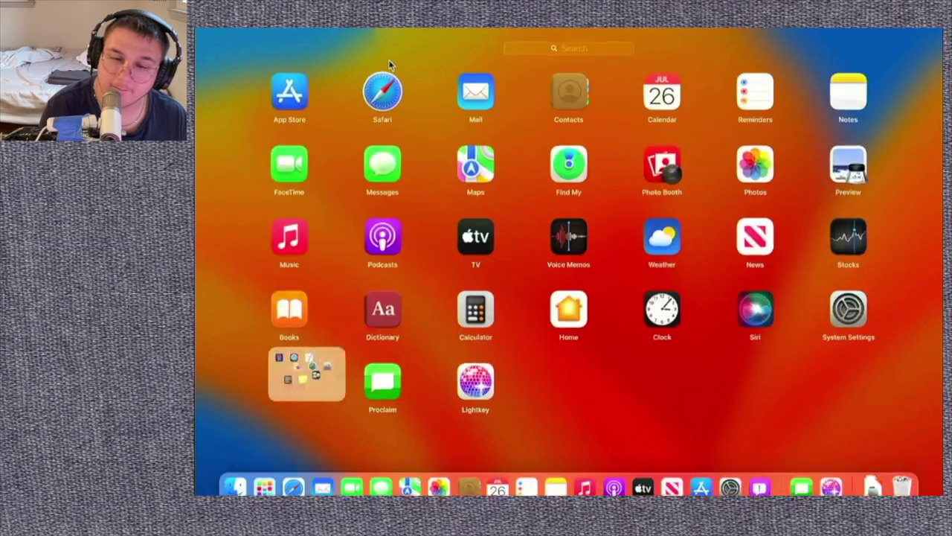
{"action": "left_click", "coordinate": [462, 54]}
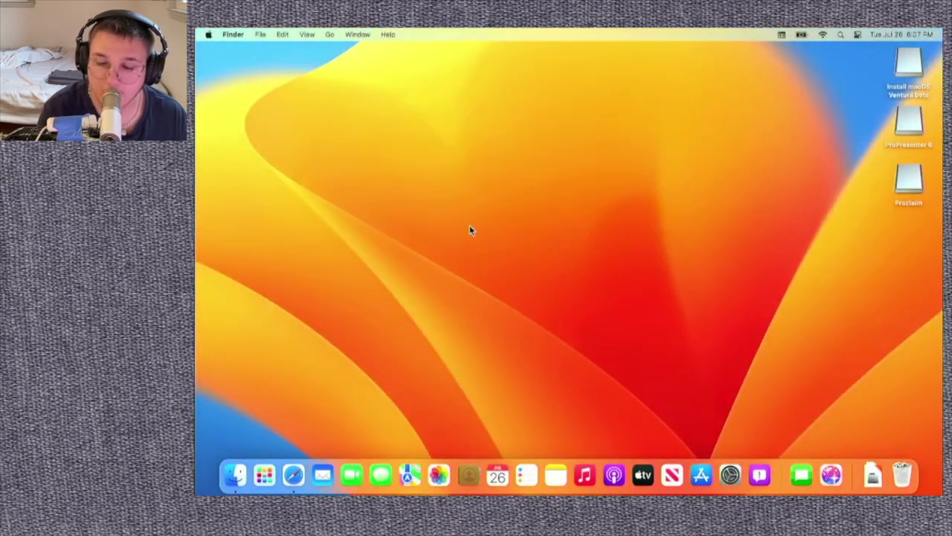